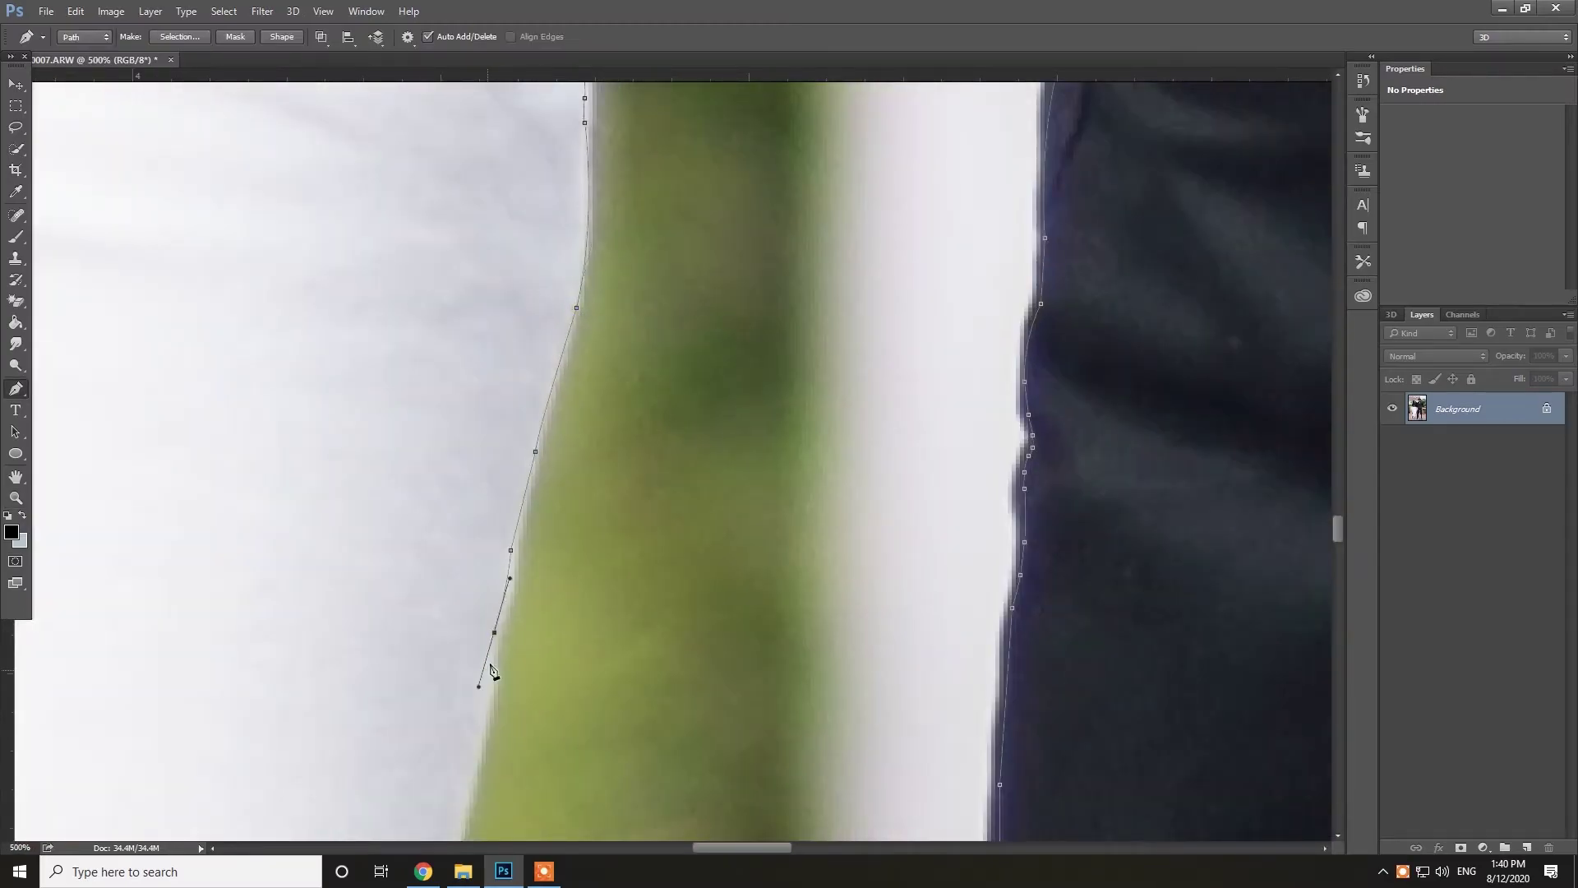
Place Pen anchors down the woman's white trouser and skin edge.
scroll(491, 670, left, 4)
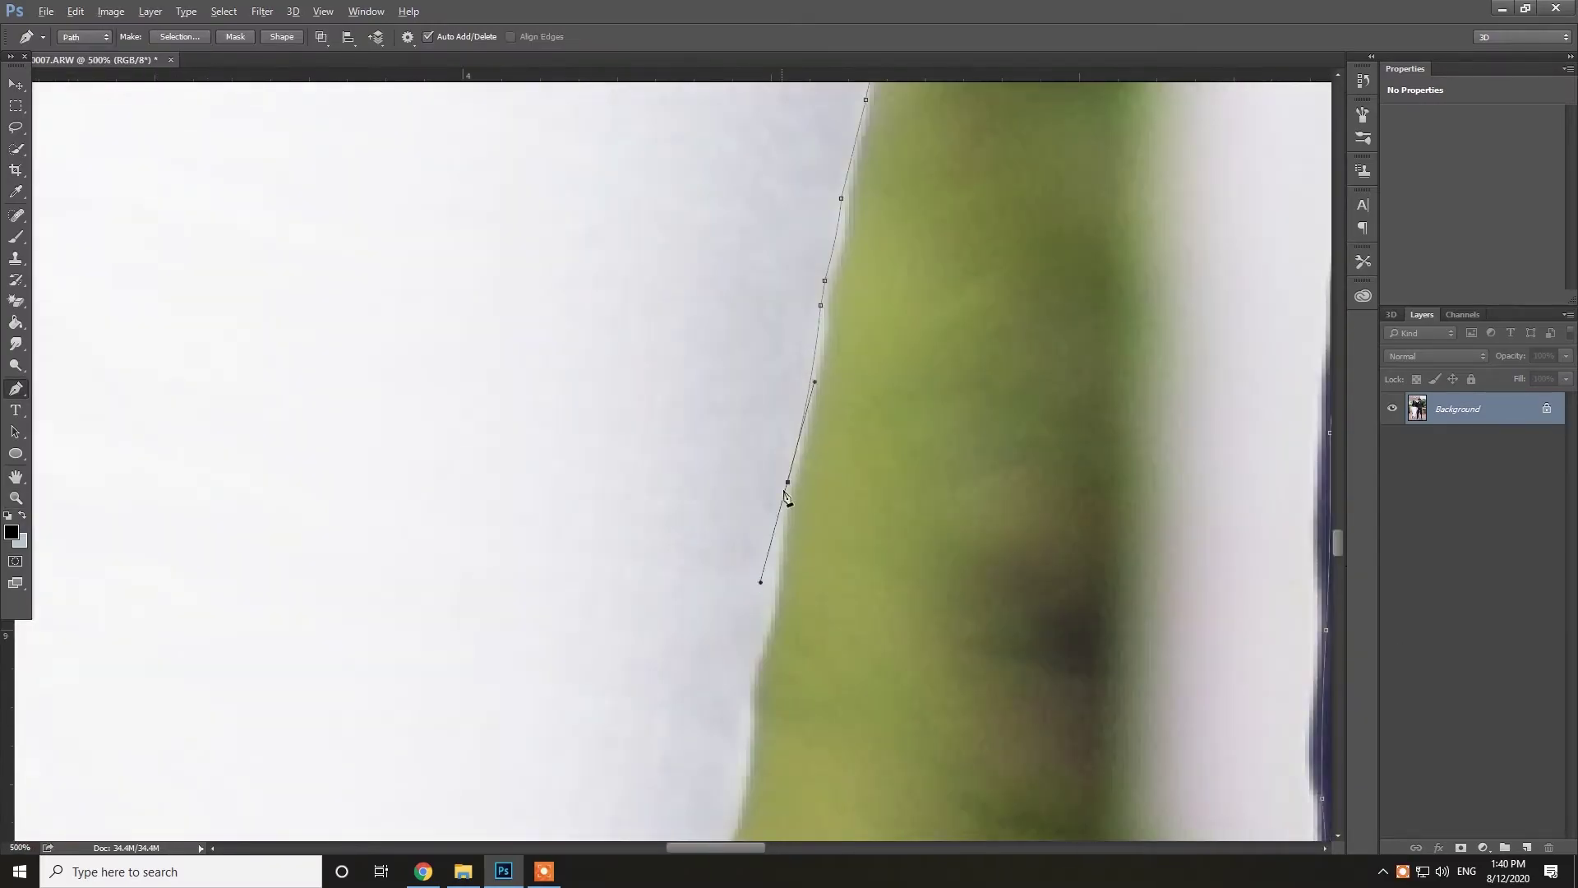
scroll(809, 536, down, 5)
click(659, 601)
click(652, 659)
scroll(828, 588, down, 4)
scroll(822, 493, down, 4)
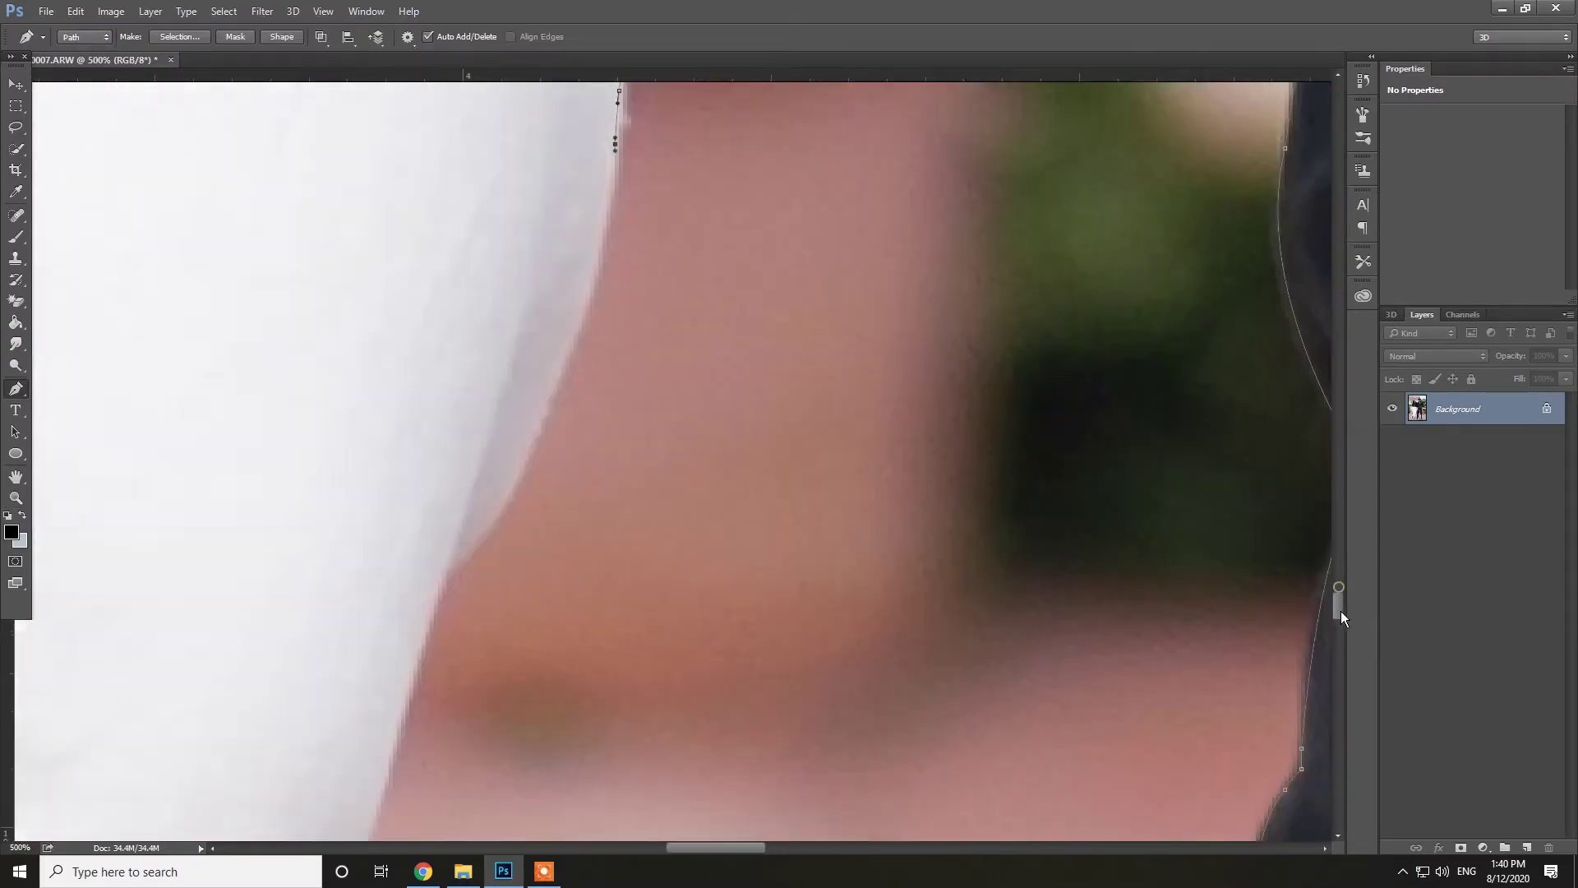
scroll(774, 315, left, 2)
click(771, 310)
scroll(734, 826, down, 3)
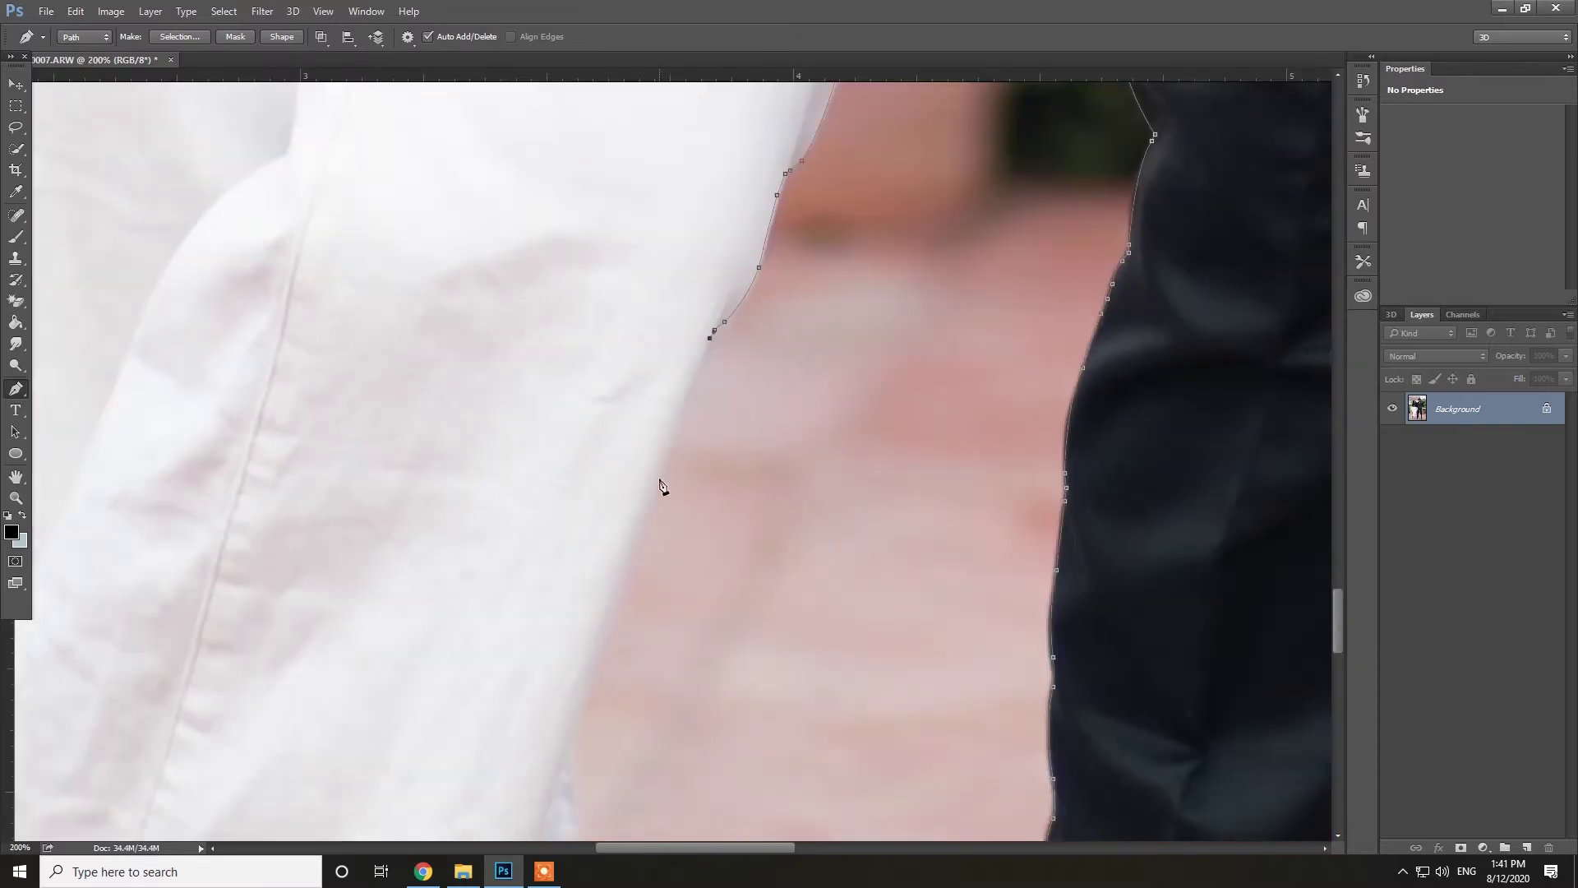
scroll(659, 511, down, 3)
scroll(659, 511, left, 2)
scroll(763, 586, down, 3)
Continue the path around the shoe heel, sole and the left shoe's buckle.
click(769, 715)
scroll(709, 517, down, 3)
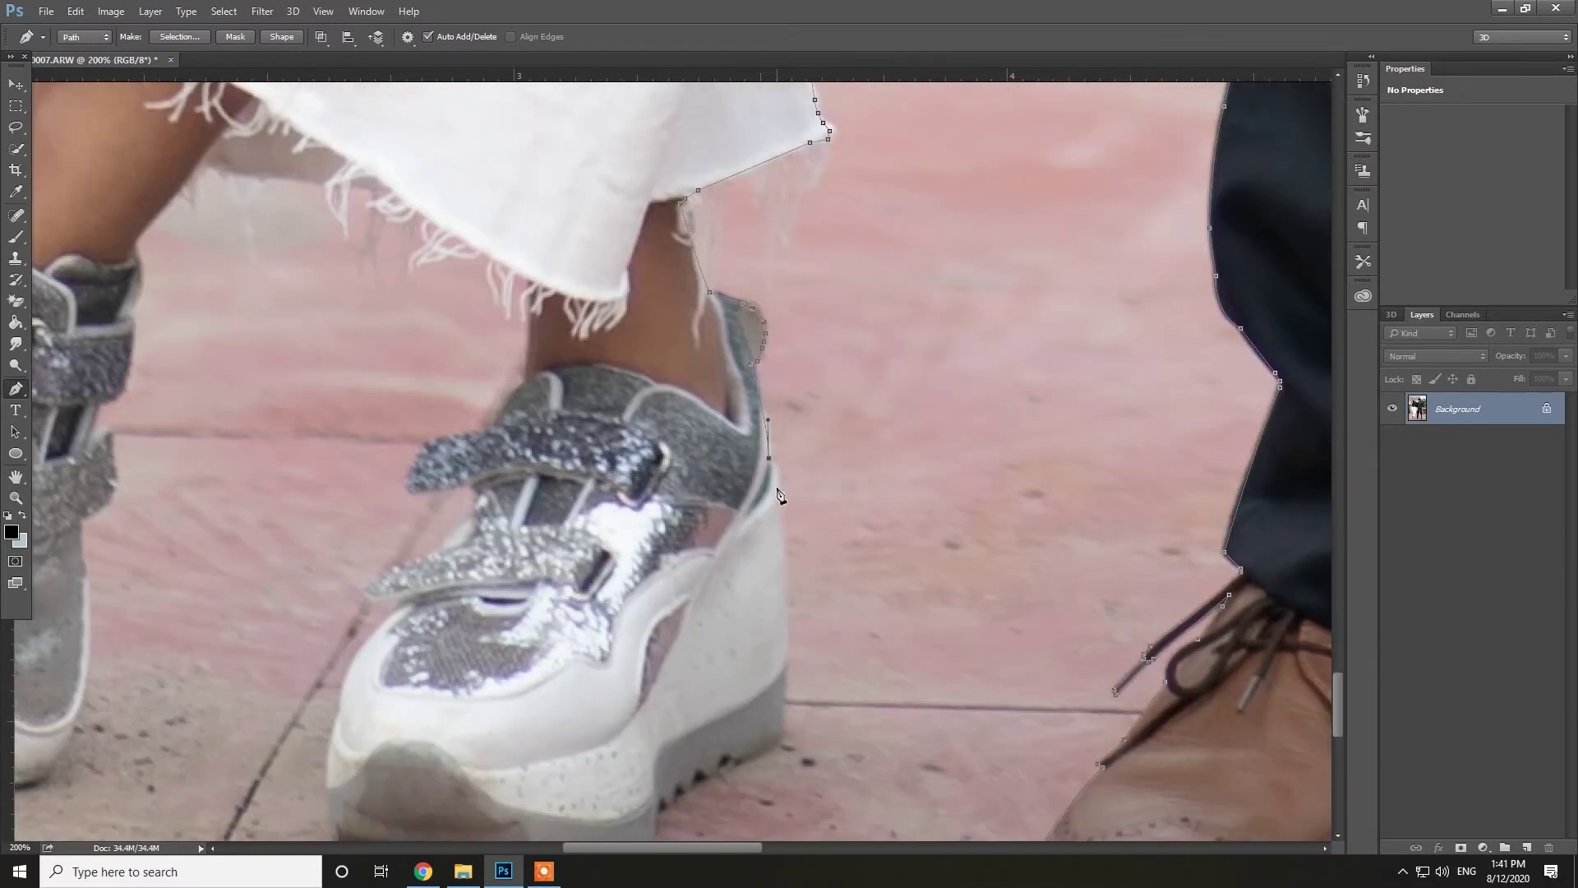
click(741, 762)
click(658, 813)
scroll(658, 813, down, 3)
click(642, 670)
drag(539, 678, 490, 670)
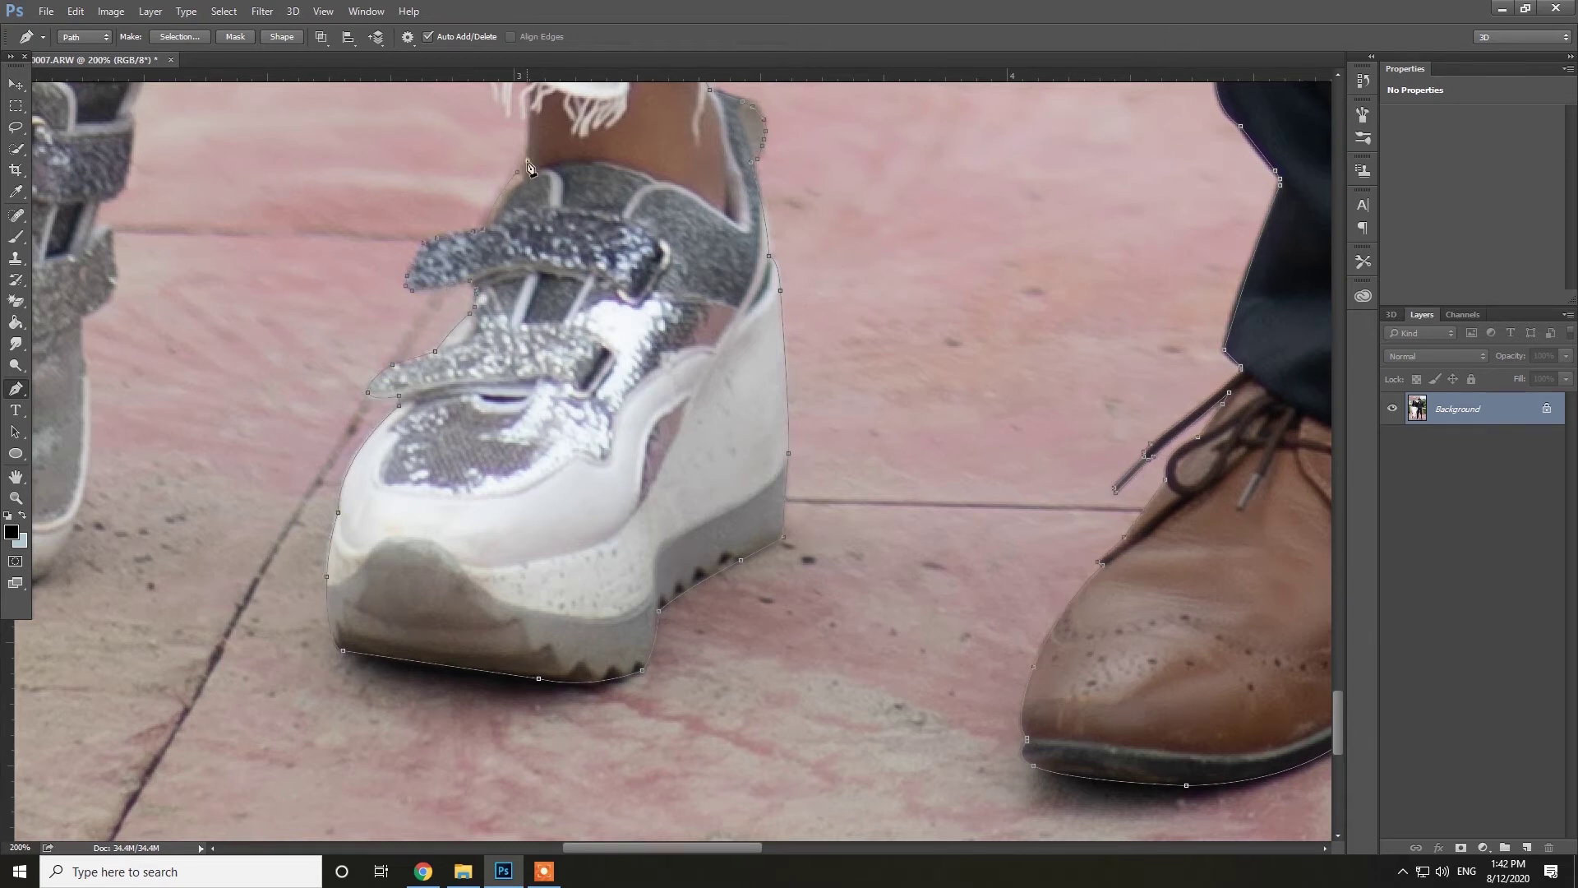
scroll(528, 169, up, 5)
scroll(529, 168, left, 3)
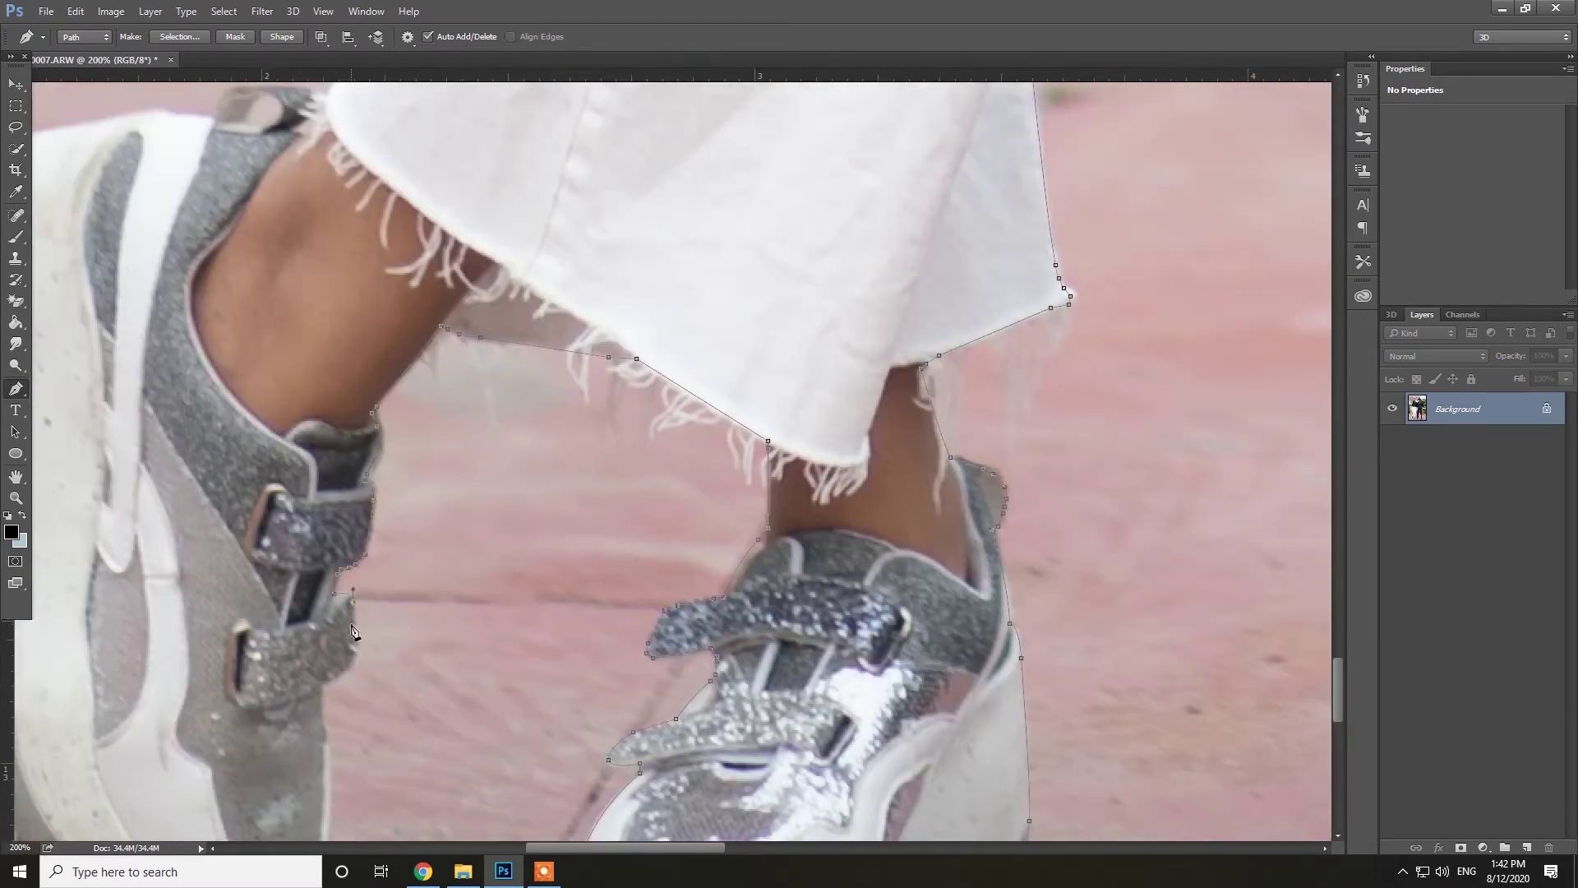
click(329, 685)
Extend the path up the trouser edge, curving over the hip and waist onto the blouse.
scroll(328, 685, down, 3)
scroll(329, 685, left, 4)
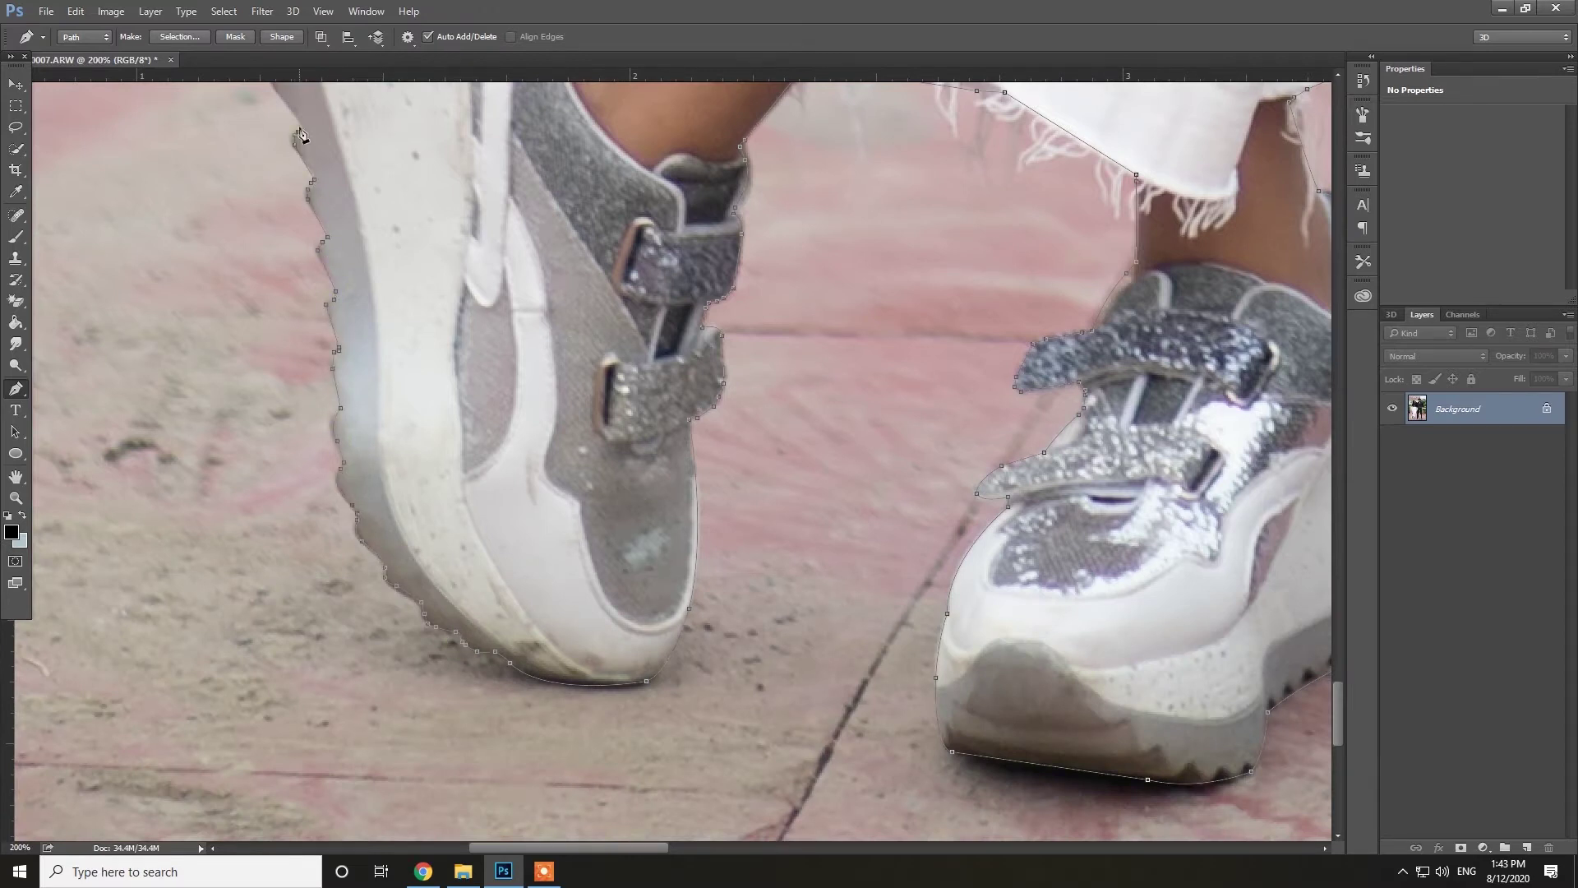
scroll(426, 332, up, 5)
scroll(426, 332, left, 2)
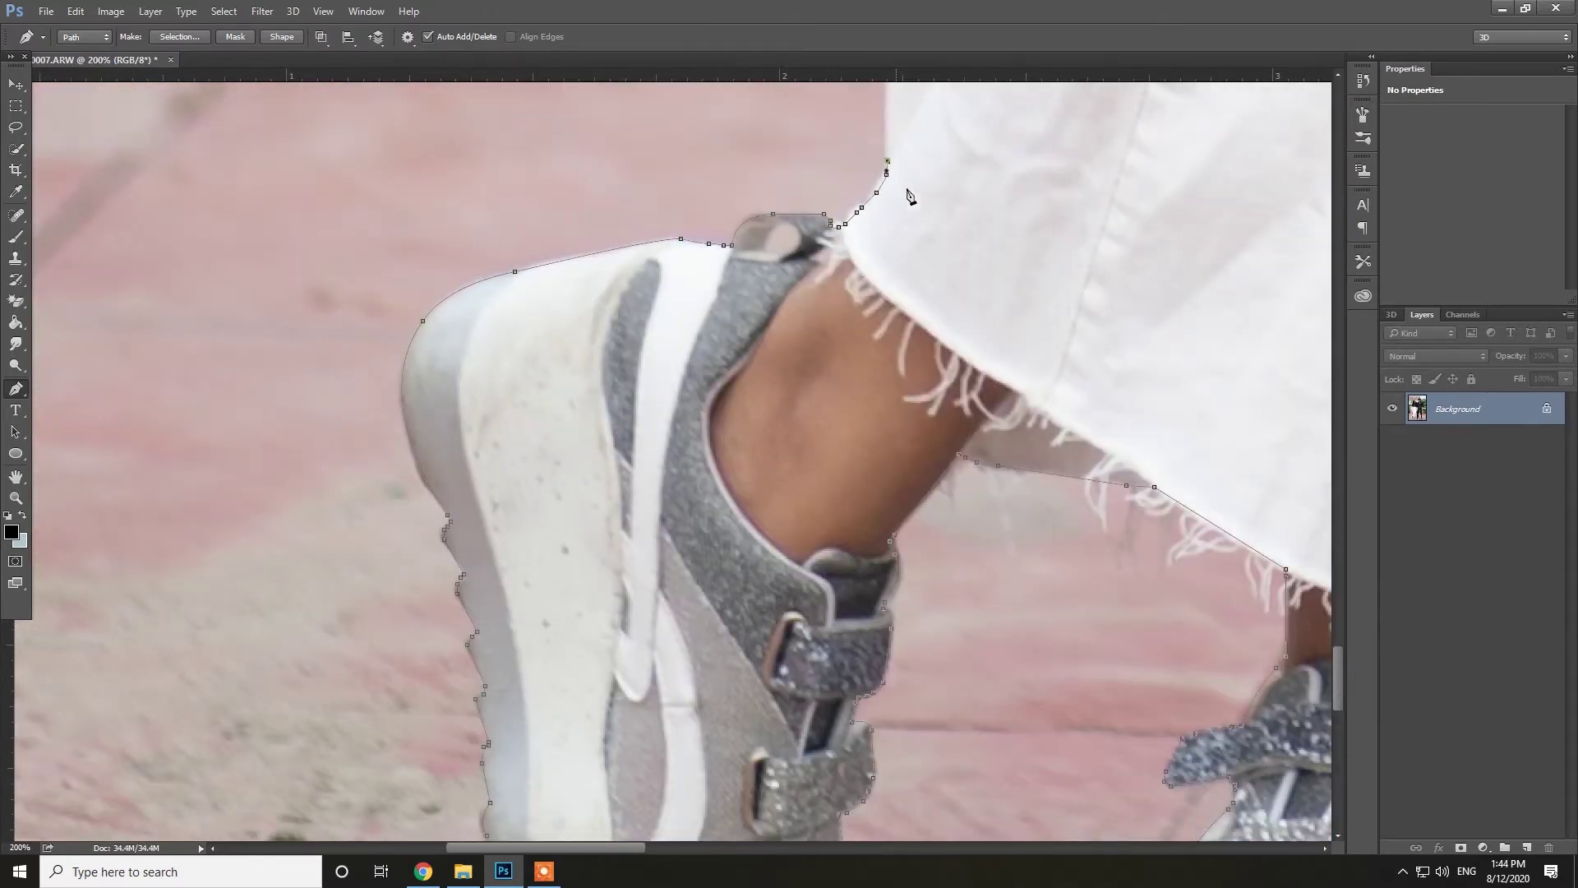
scroll(888, 179, up, 6)
scroll(871, 247, up, 6)
scroll(828, 392, up, 2)
scroll(828, 392, up, 2)
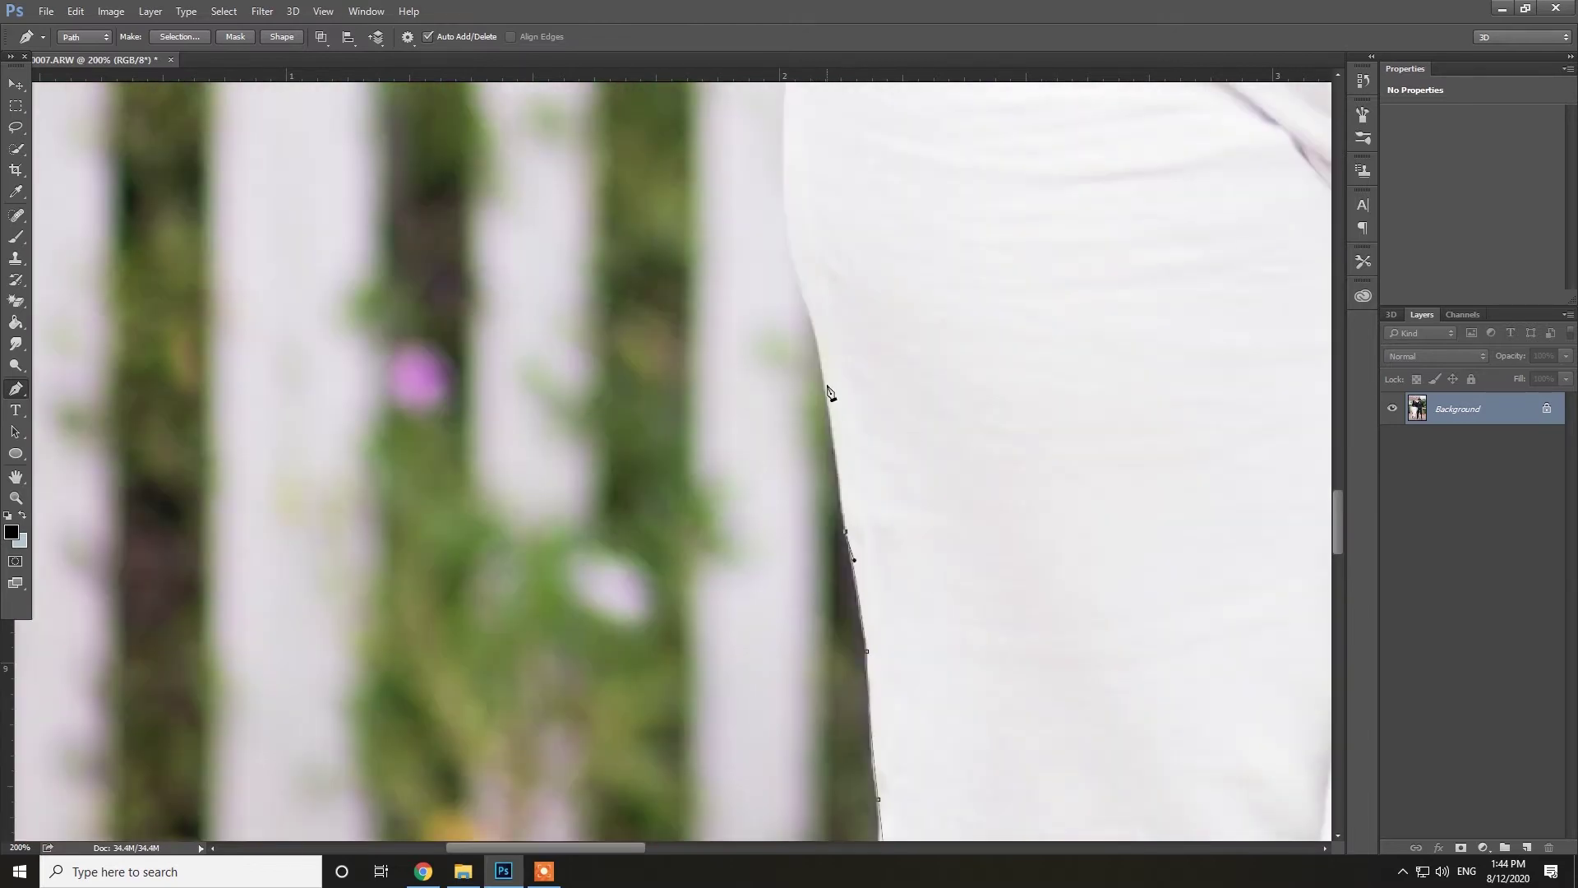
click(829, 392)
scroll(1016, 548, up, 5)
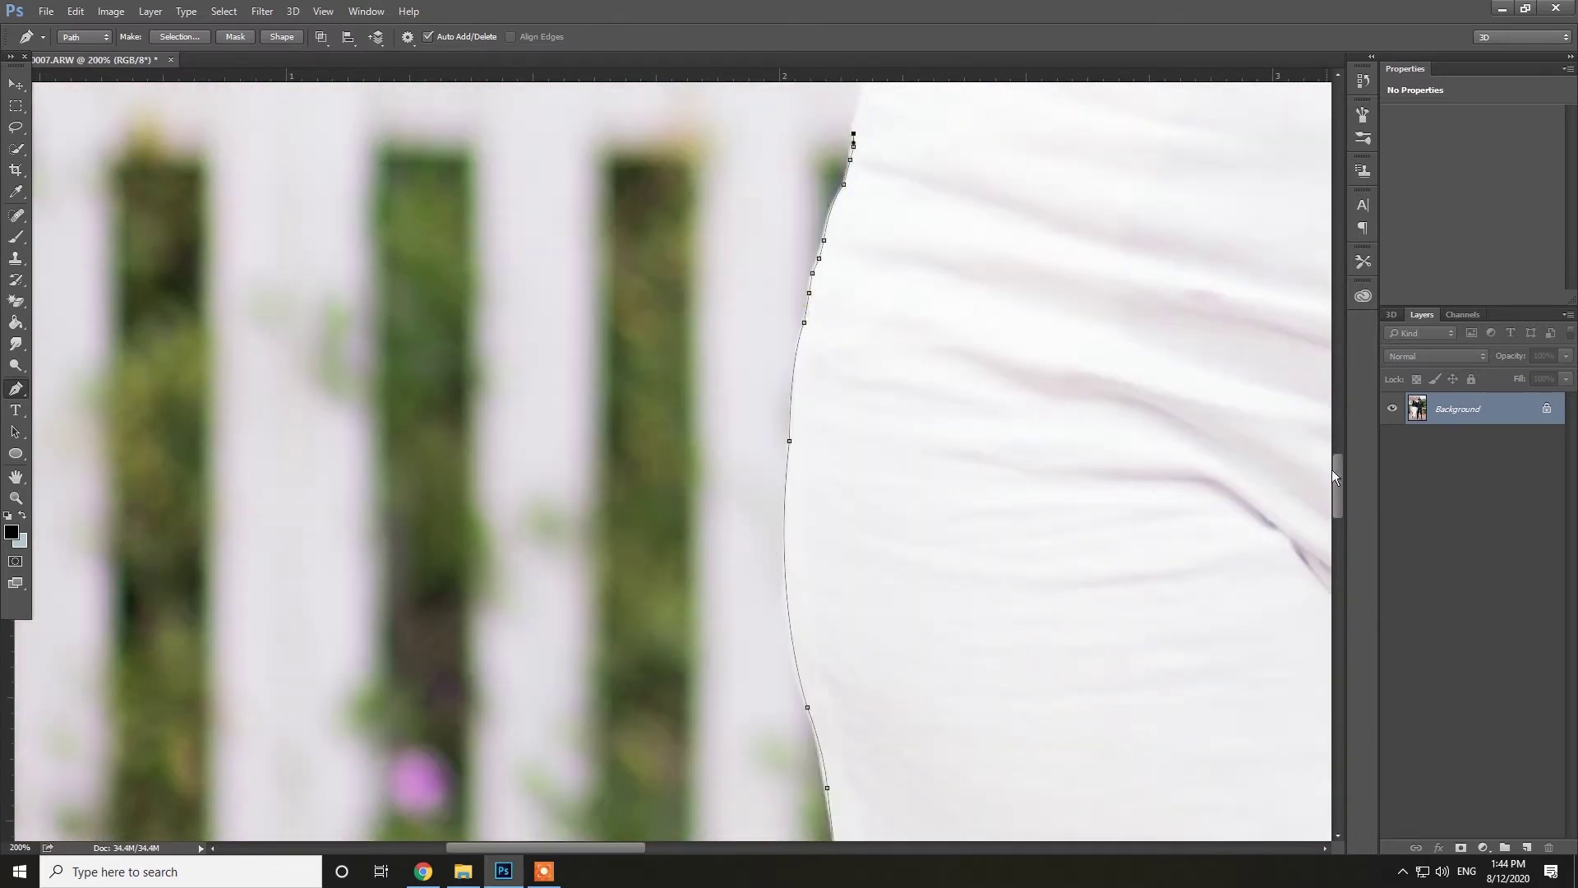
drag(1335, 477, 1335, 448)
click(871, 367)
scroll(954, 206, up, 4)
click(855, 424)
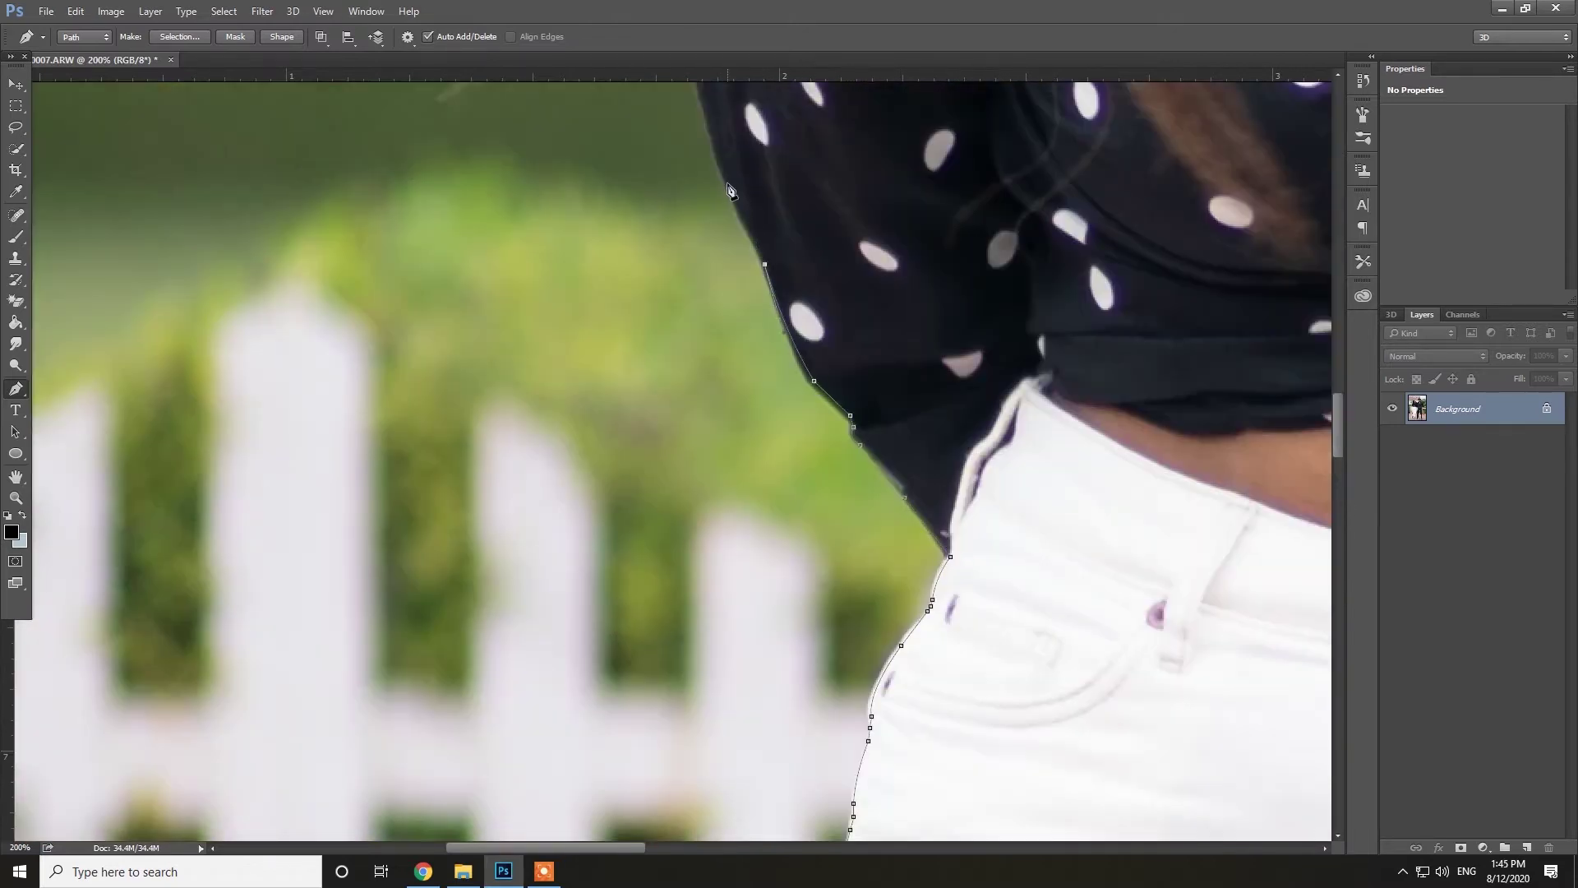
scroll(728, 191, up, 5)
scroll(728, 191, up, 5)
scroll(728, 191, up, 5)
key(ctrl+minus)
key(ctrl+minus)
key(ctrl+minus)
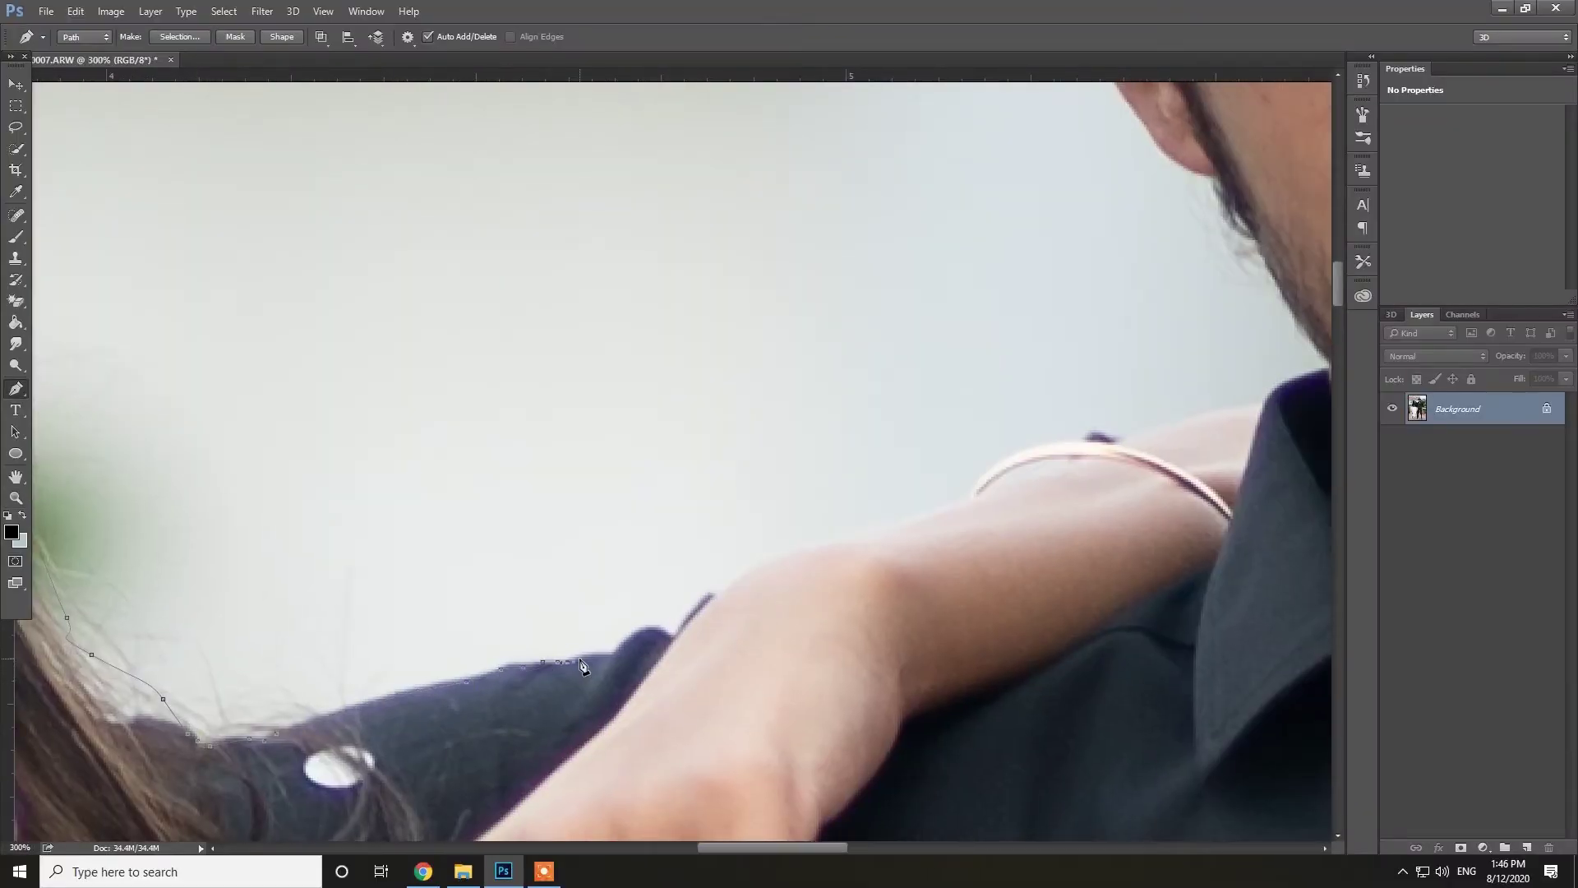
Anchor the path at the man's collar, then check both people and the whole path.
click(1262, 403)
scroll(594, 376, right, 8)
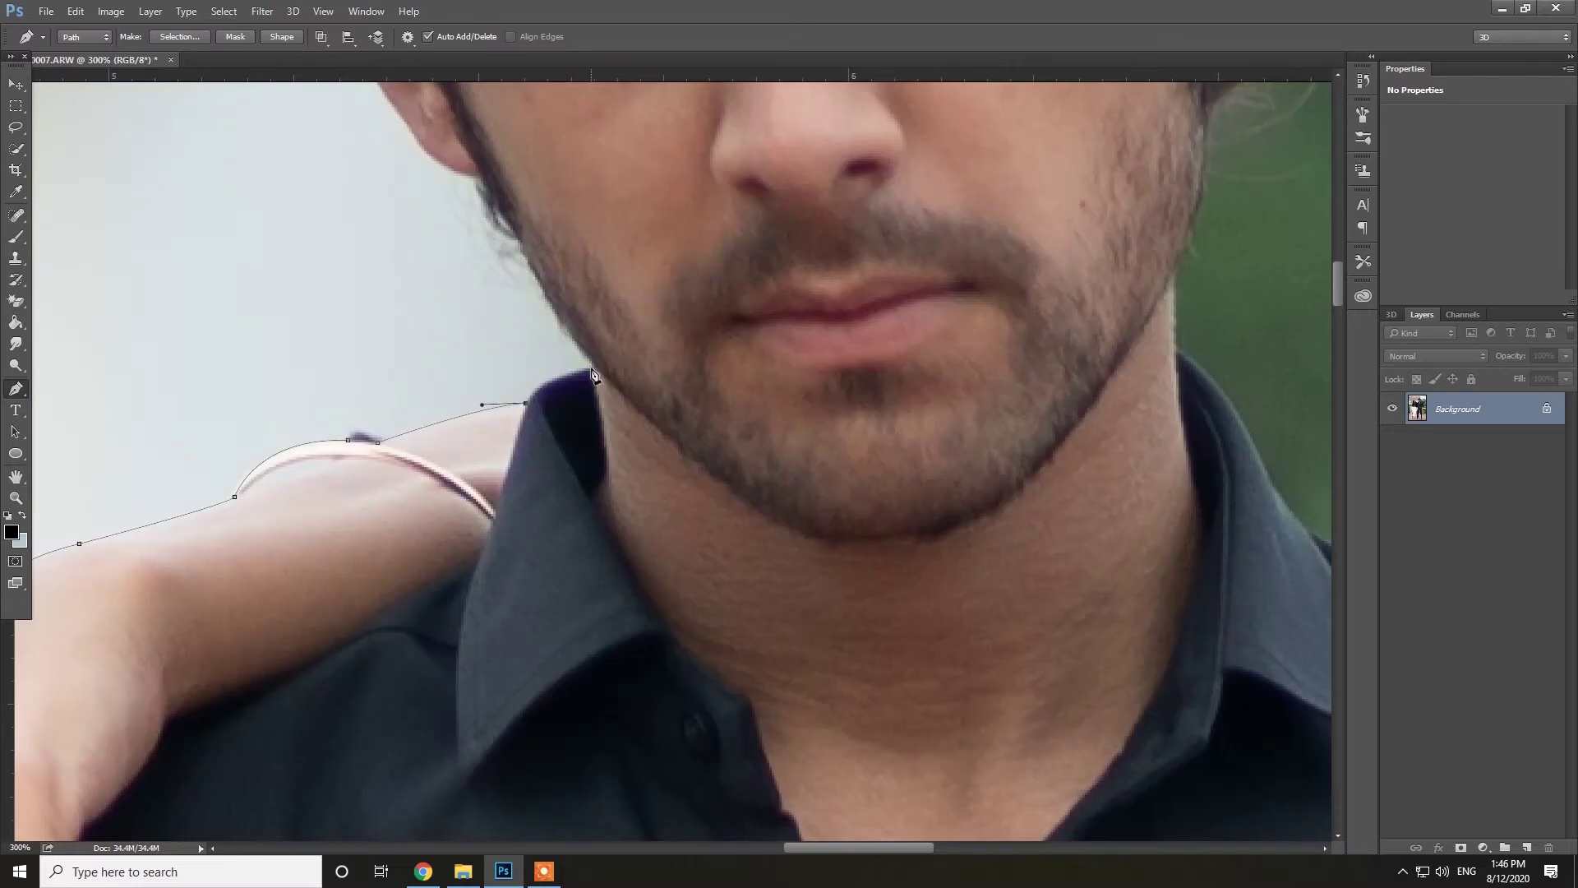
drag(511, 240, 894, 679)
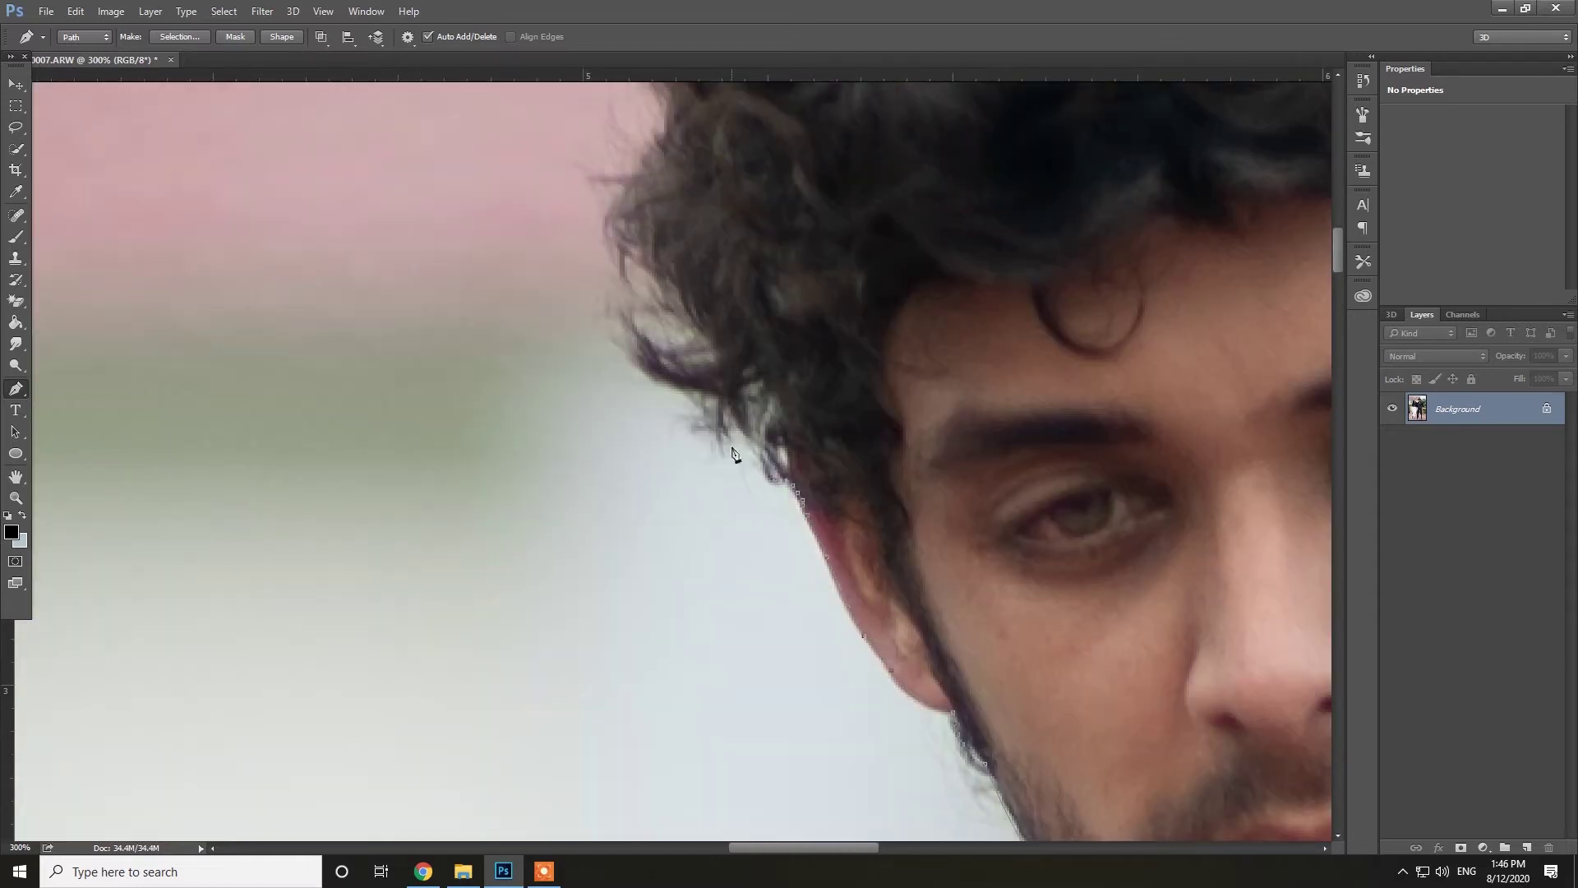
key(ctrl+minus)
key(ctrl+minus)
scroll(1001, 216, up, 2)
scroll(977, 612, up, 1)
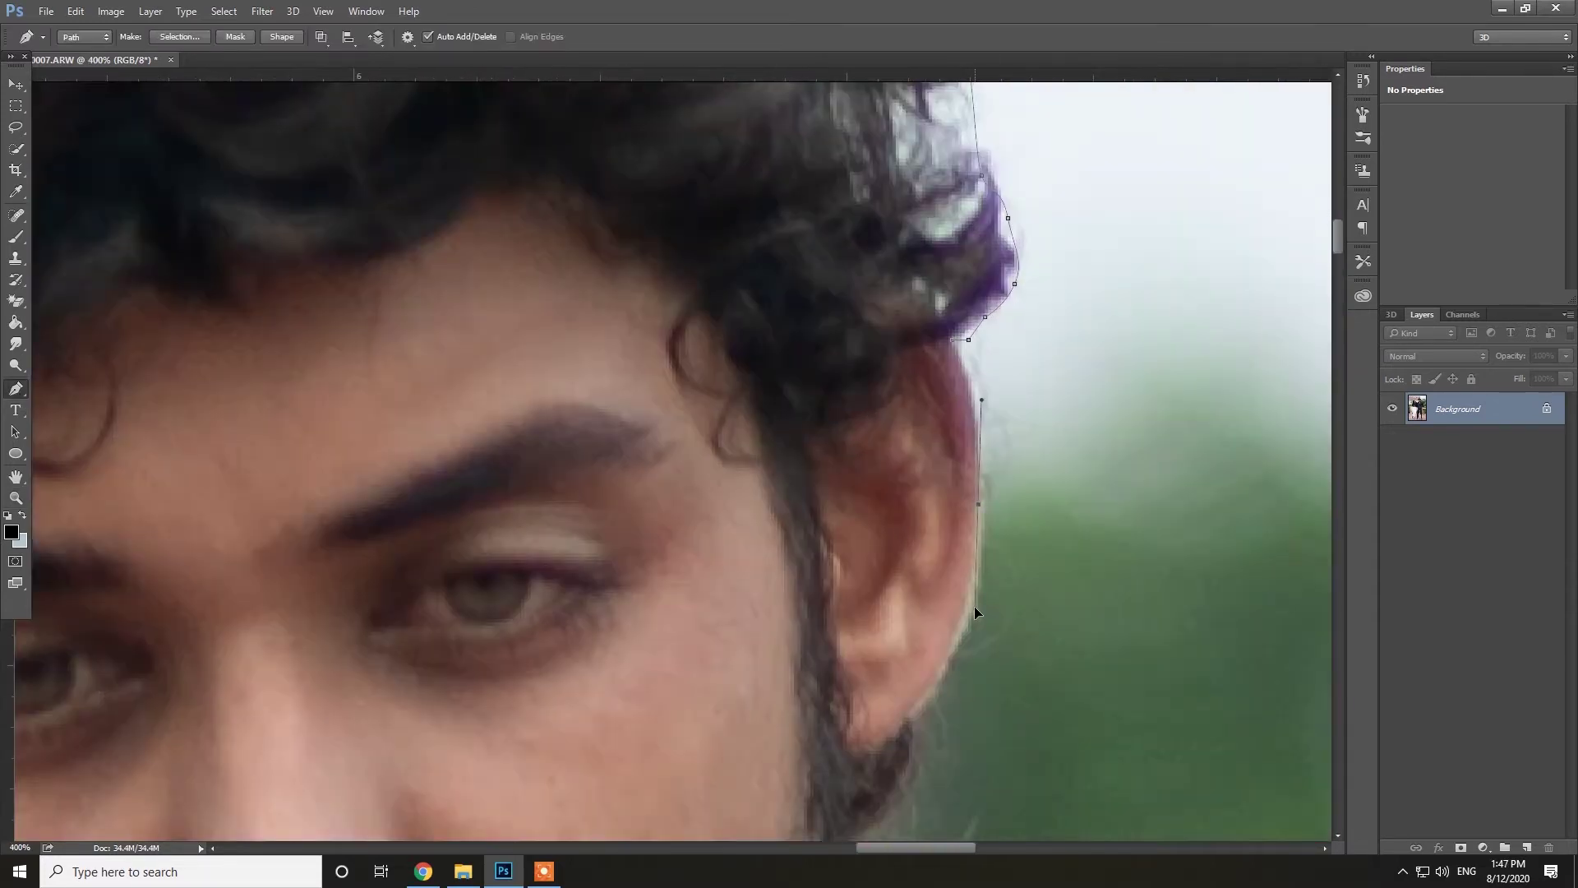
scroll(826, 498, down, 4)
scroll(1056, 500, down, 2)
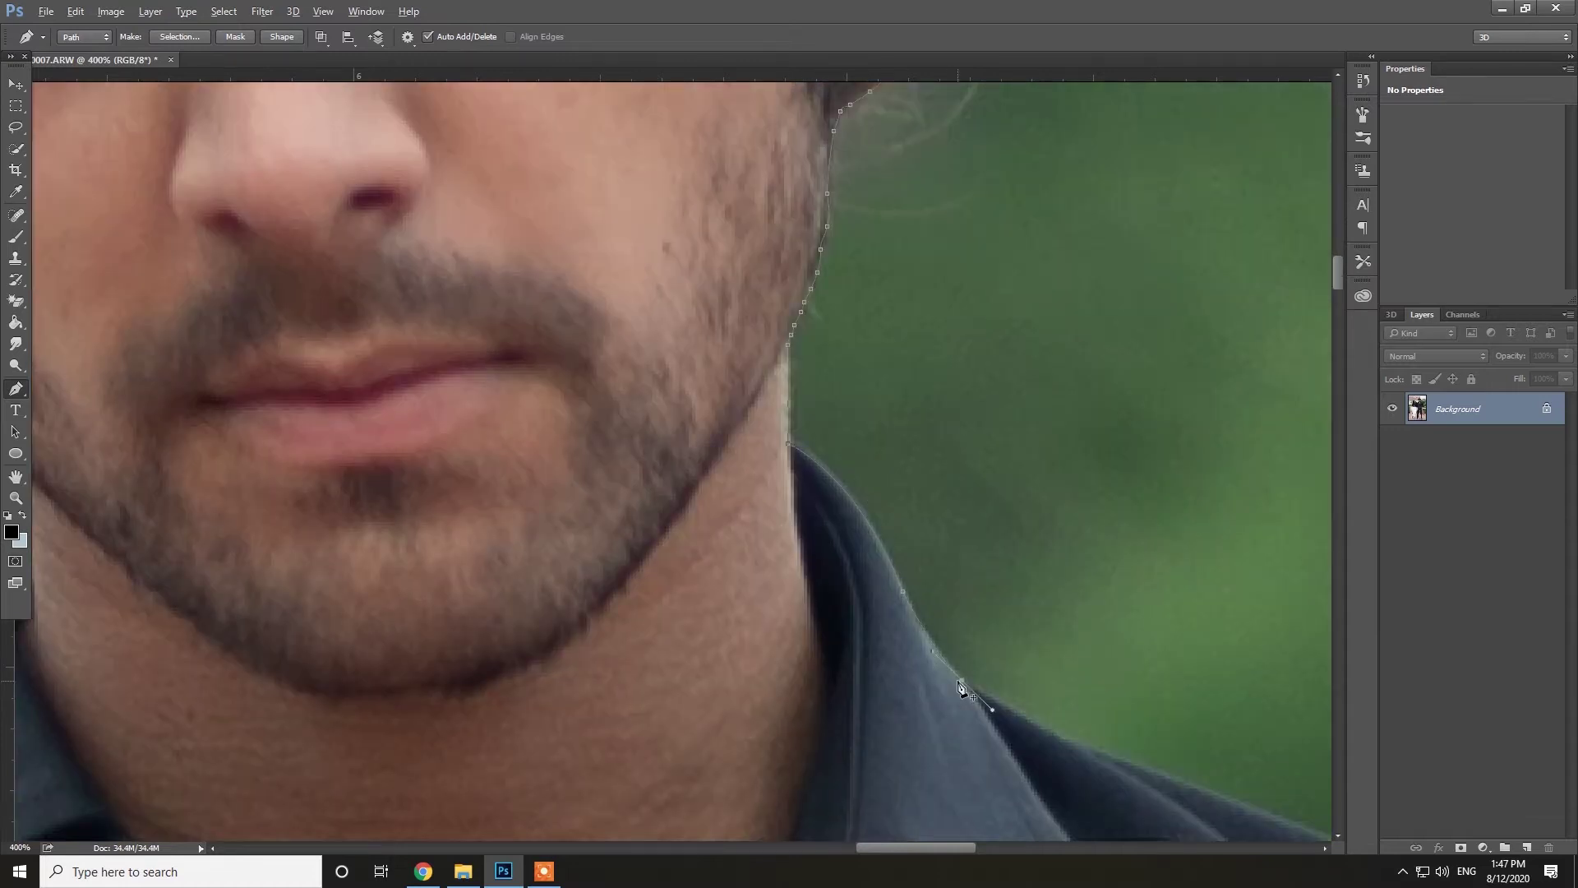
scroll(962, 689, down, 3)
scroll(958, 494, right, 3)
scroll(1103, 645, right, 3)
scroll(1298, 628, down, 3)
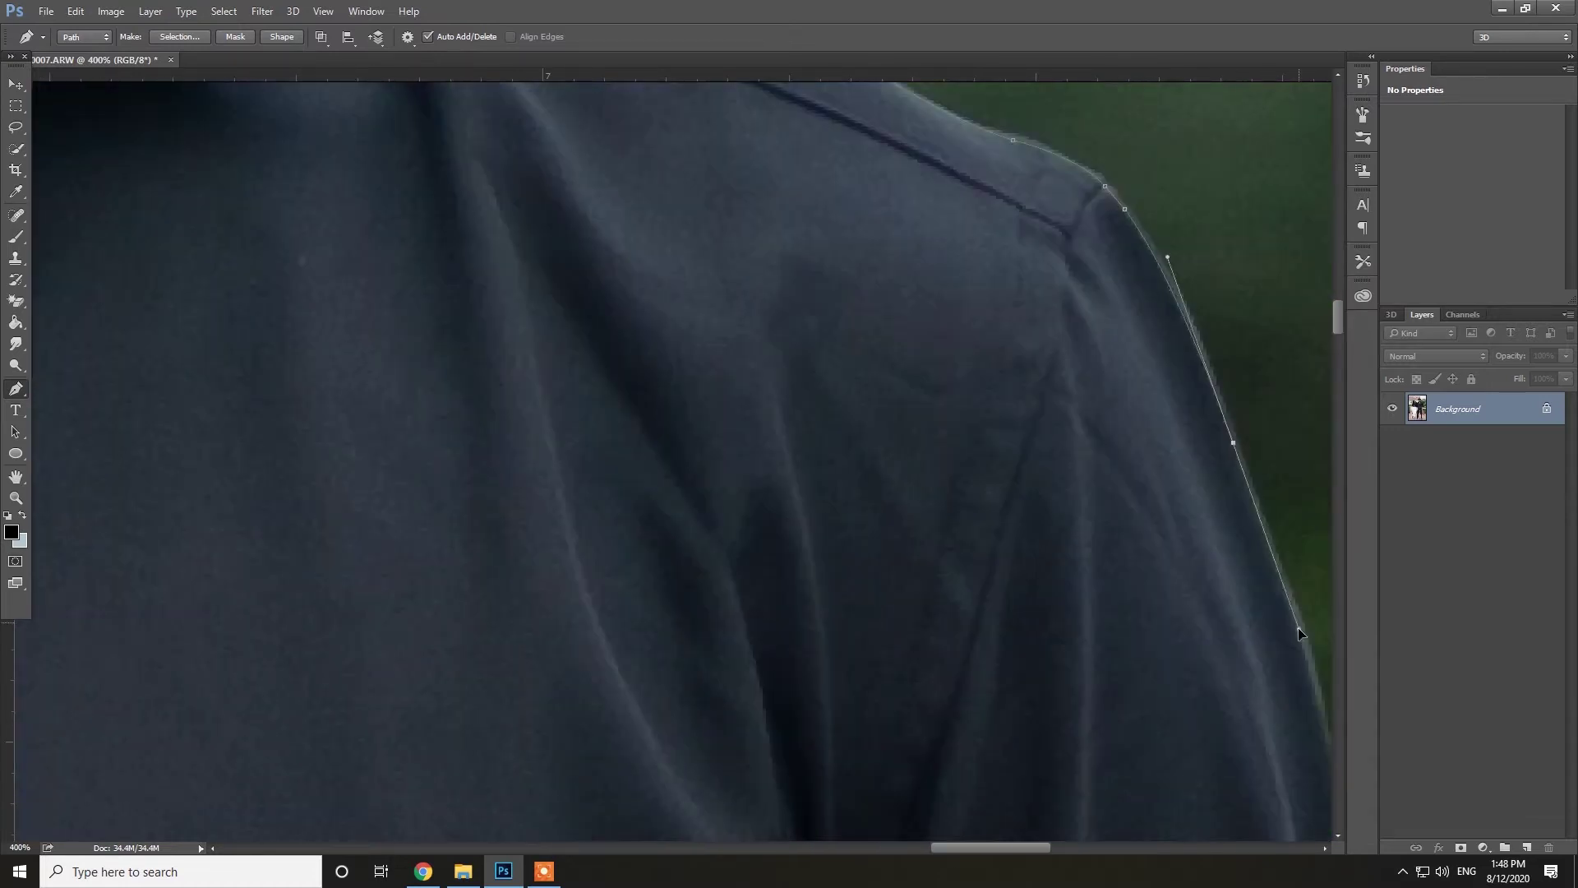
scroll(927, 602, right, 3)
scroll(1344, 351, down, 2)
scroll(1343, 351, down, 3)
scroll(1339, 387, down, 2)
drag(1190, 421, 1212, 442)
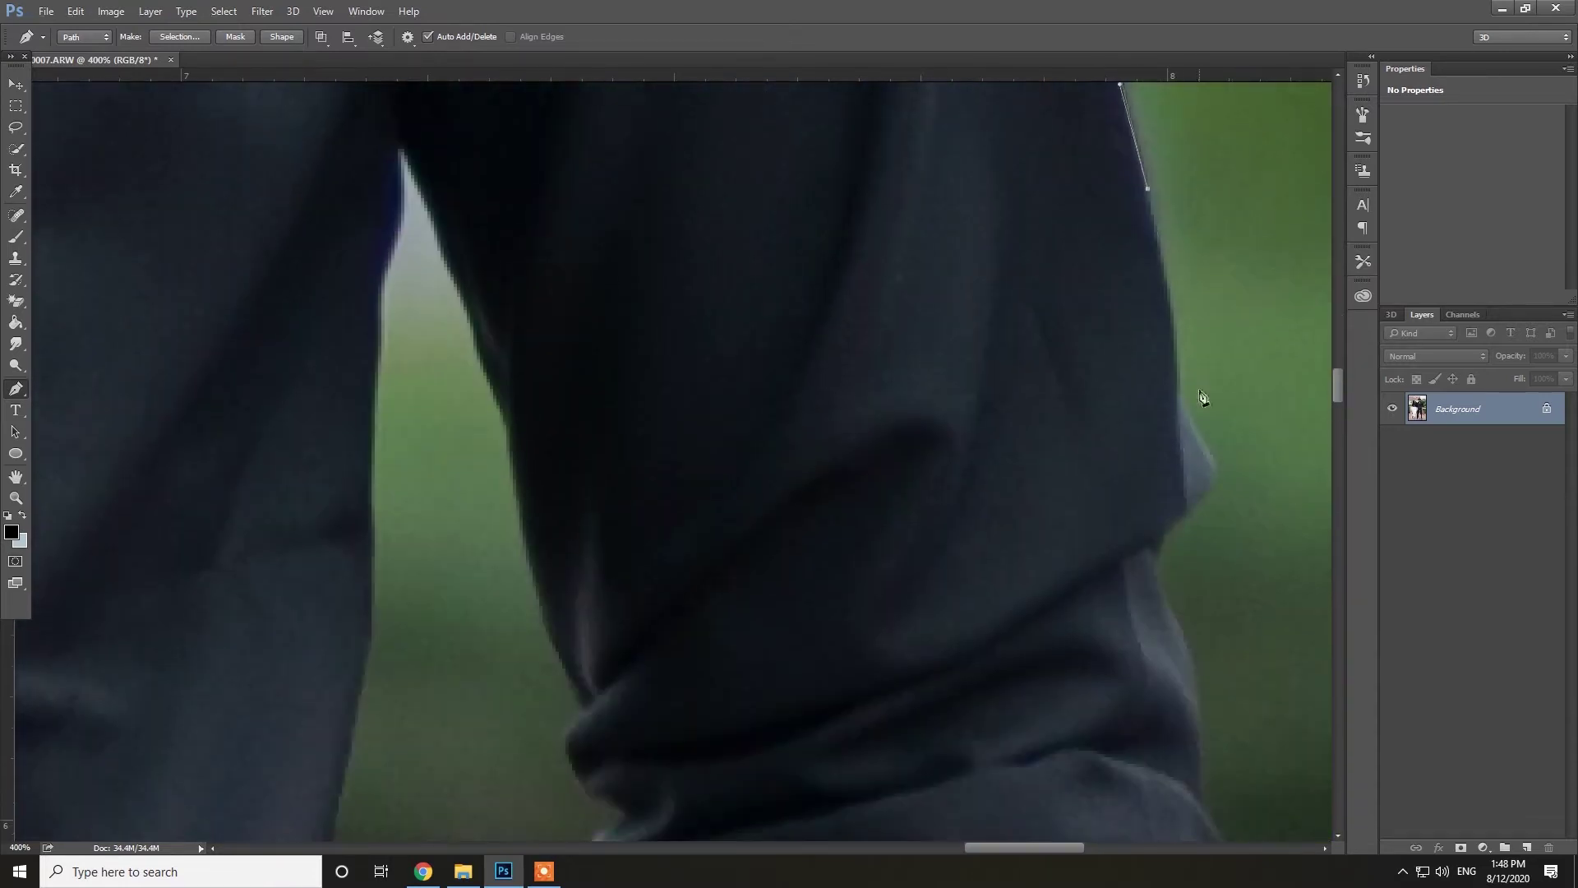
Trace the path along the man's arm edge.
click(1158, 558)
scroll(1226, 797, down, 5)
drag(1217, 380, 1220, 394)
scroll(1235, 611, down, 4)
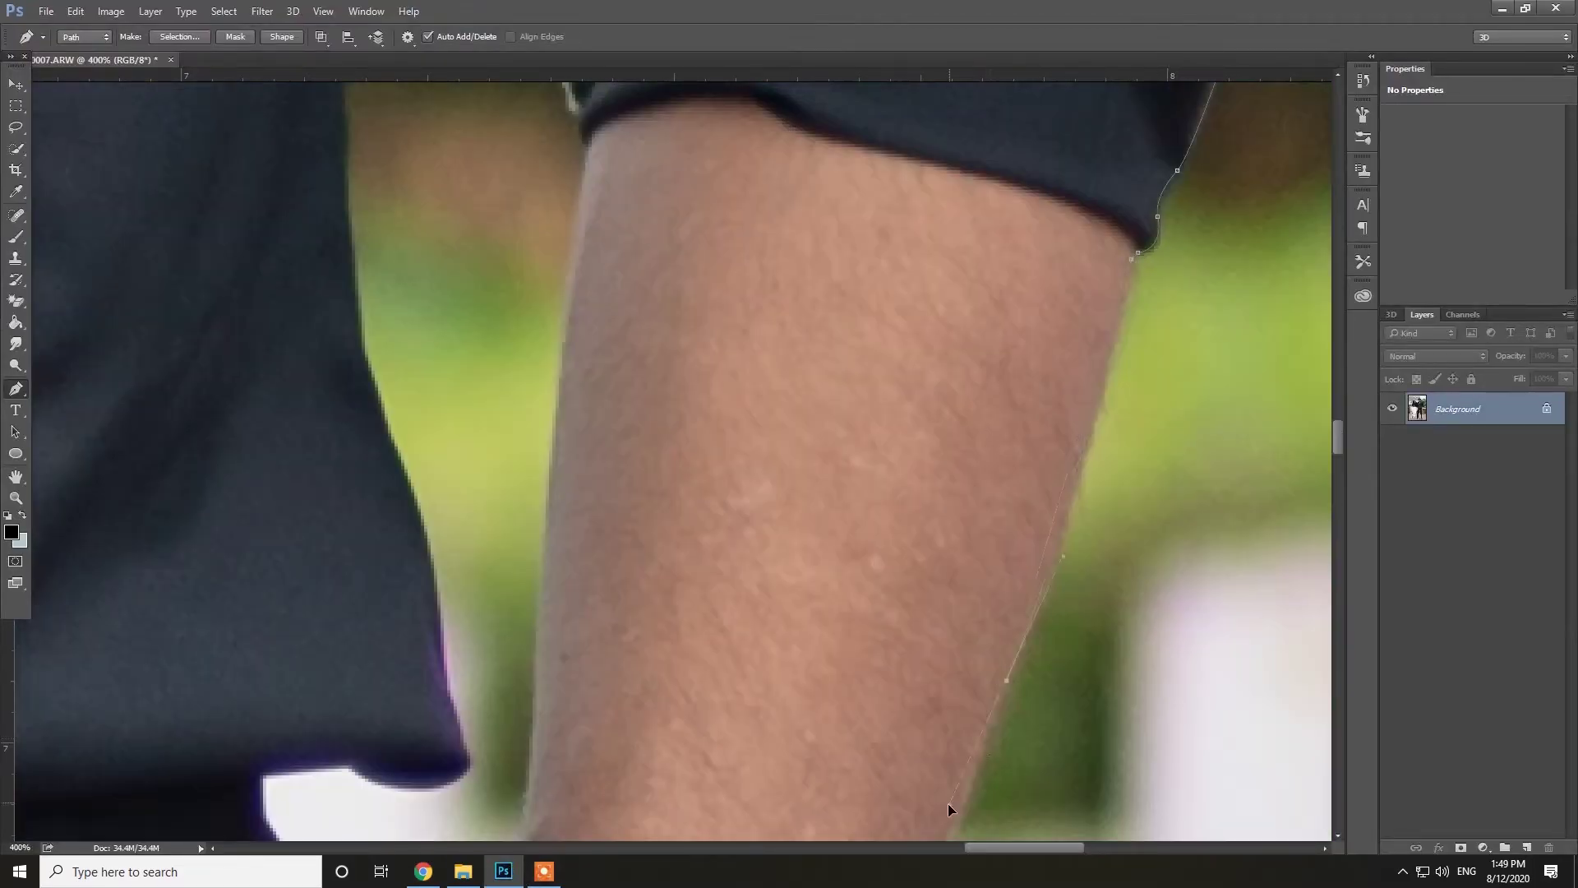
drag(904, 360, 832, 503)
scroll(781, 739, down, 1)
scroll(674, 699, down, 3)
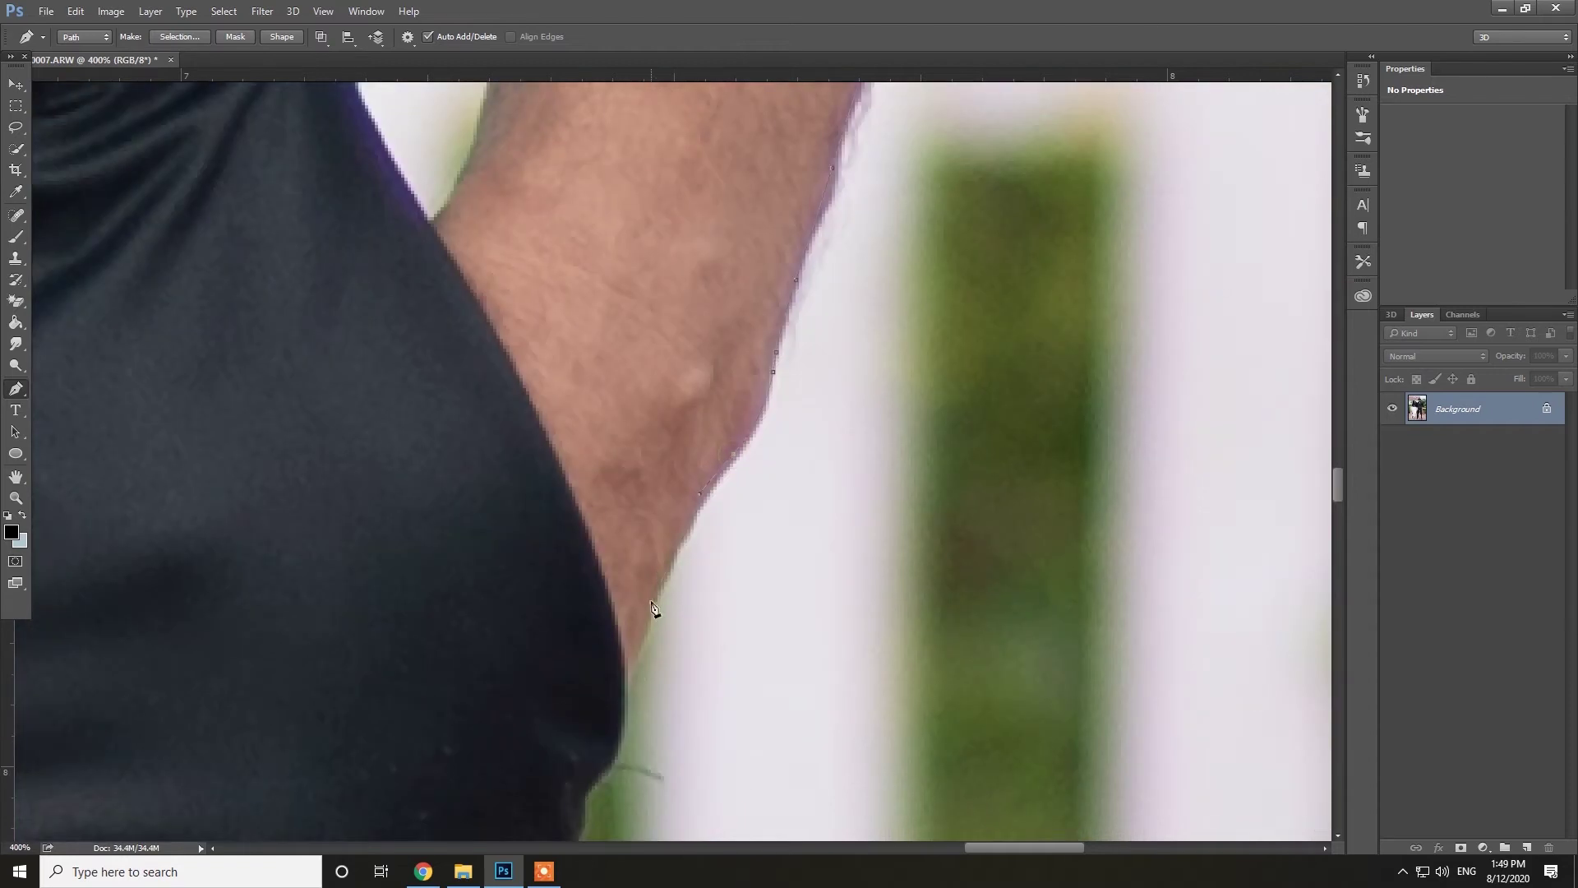
scroll(625, 592, down, 1)
drag(595, 649, 583, 667)
scroll(576, 781, down, 4)
Place a series of anchors down the man's shirt edge.
click(793, 575)
scroll(793, 575, down, 3)
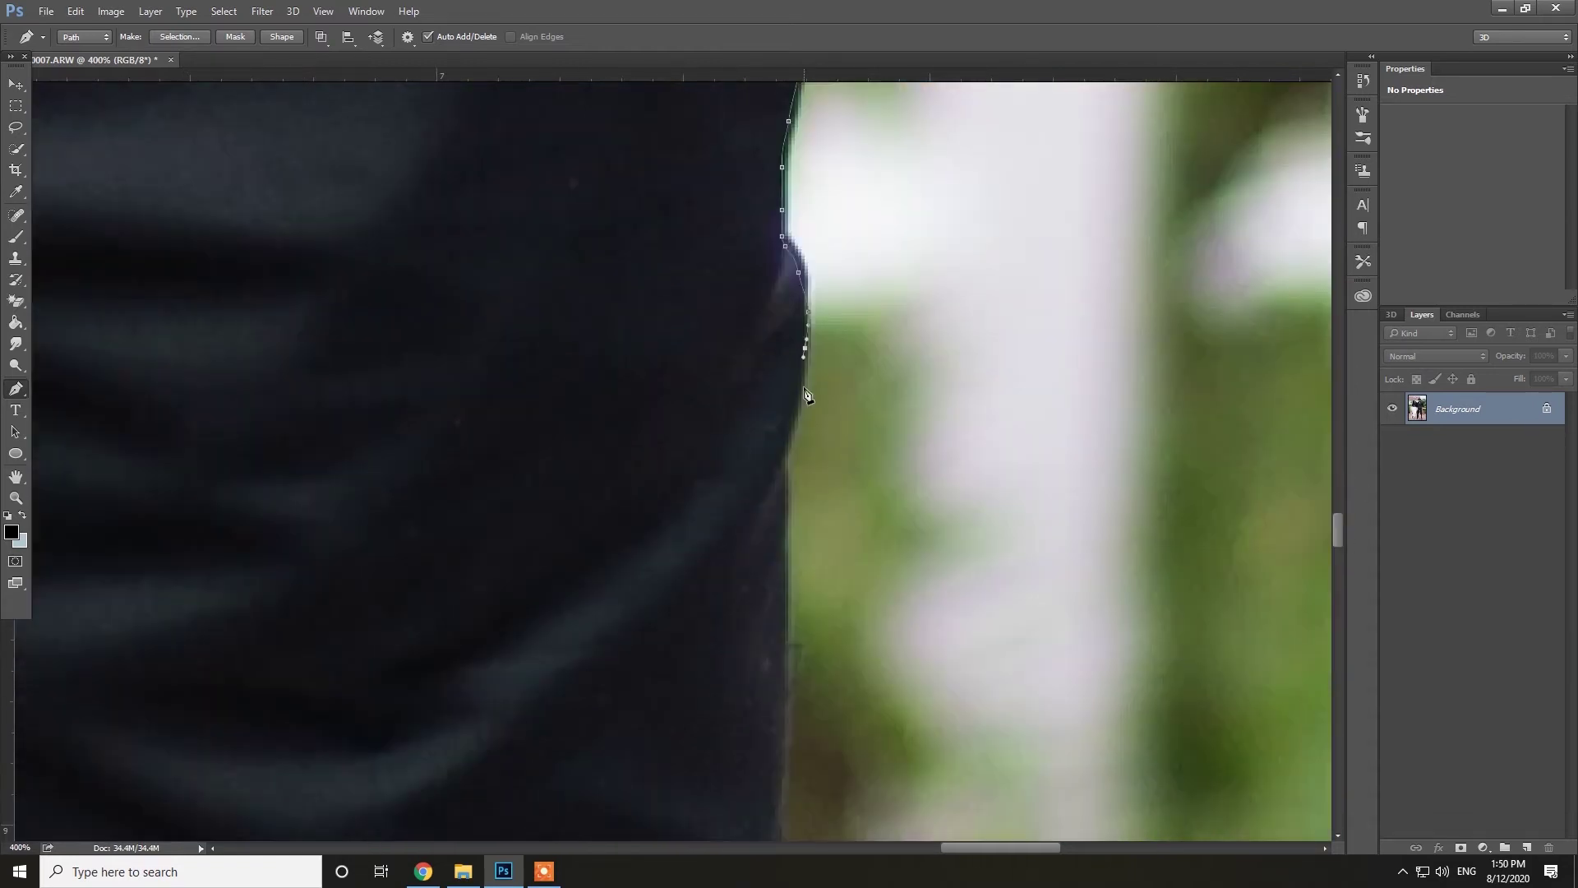
click(792, 337)
scroll(792, 337, down, 3)
click(768, 674)
scroll(822, 658, down, 4)
click(670, 715)
scroll(740, 575, down, 4)
click(765, 430)
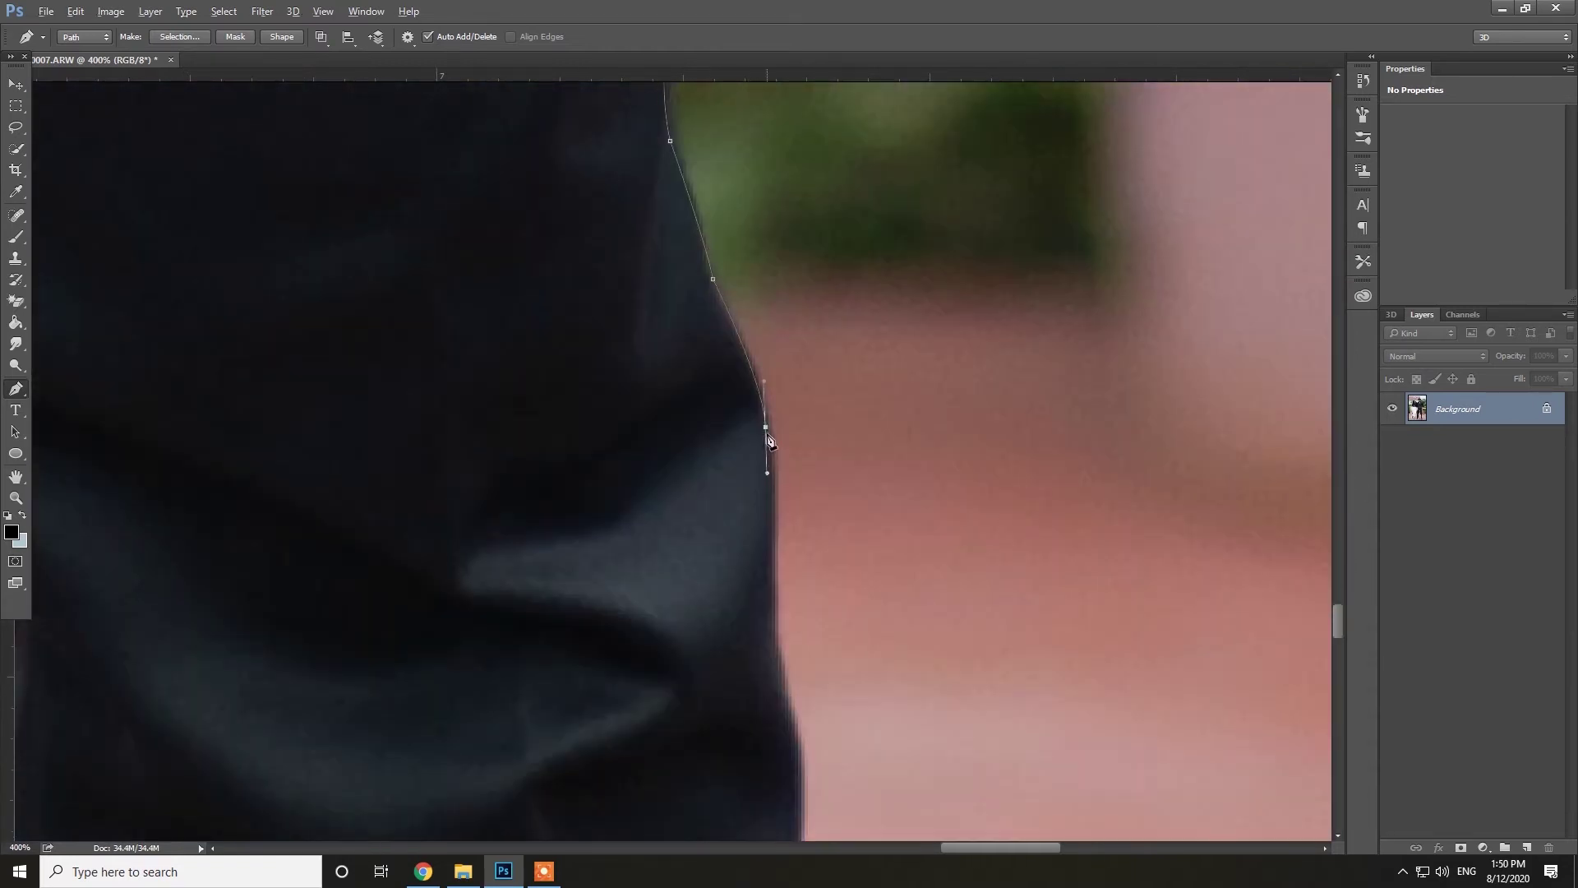
click(791, 715)
click(795, 386)
Continue the path down the man's trousers to the hem above the shoe.
scroll(789, 605, down, 3)
click(789, 604)
scroll(1289, 723, down, 3)
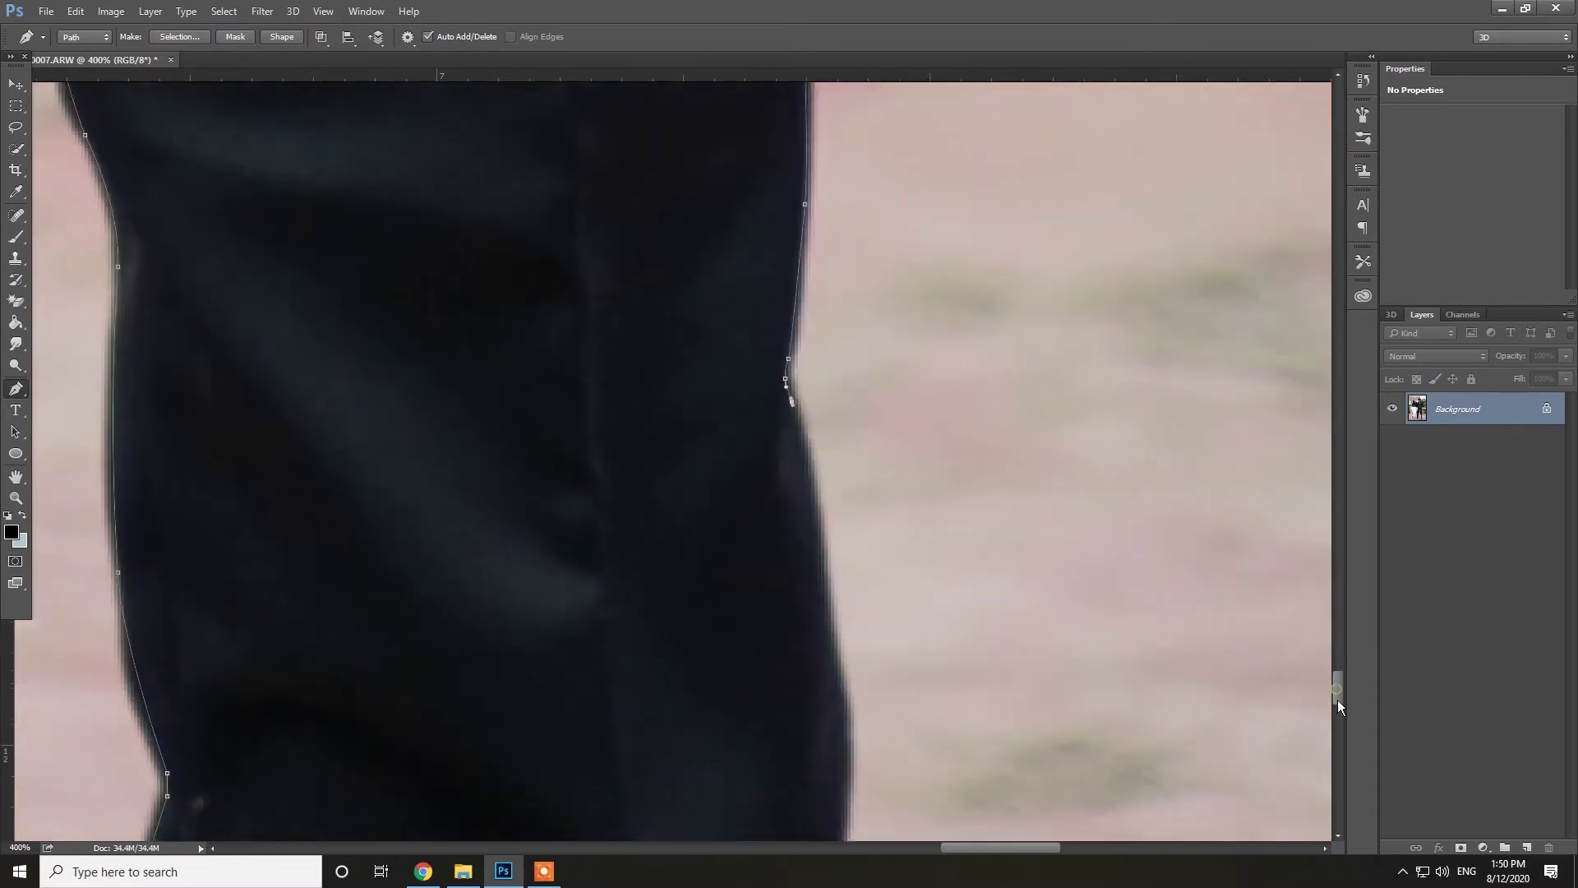
scroll(1315, 740, down, 3)
scroll(822, 658, down, 3)
click(766, 578)
click(769, 749)
scroll(764, 440, down, 4)
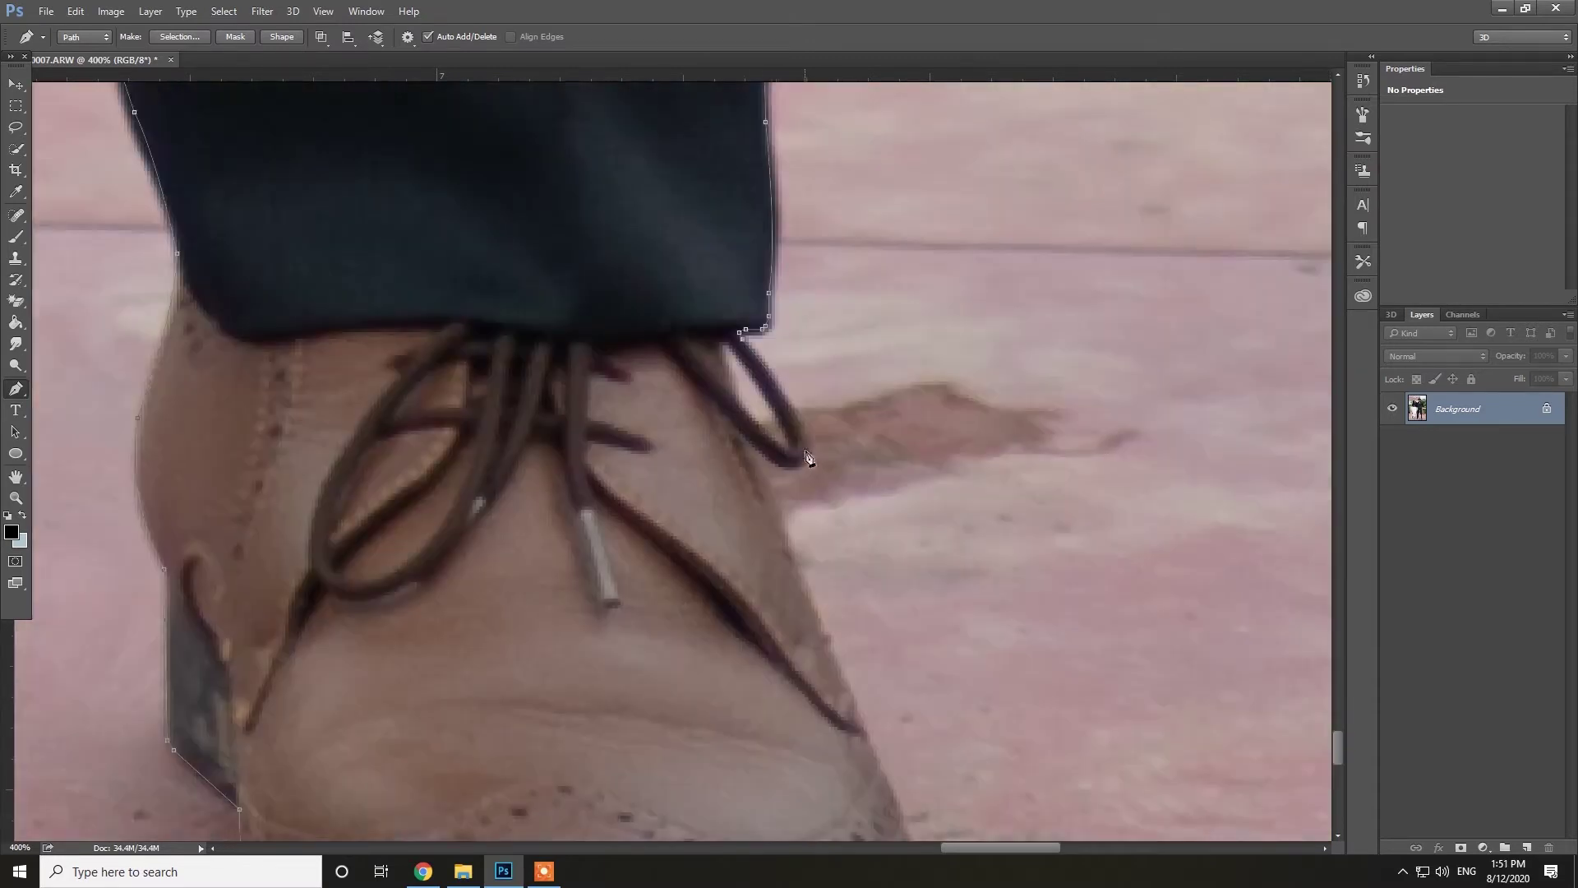
scroll(748, 444, down, 2)
scroll(748, 444, down, 1)
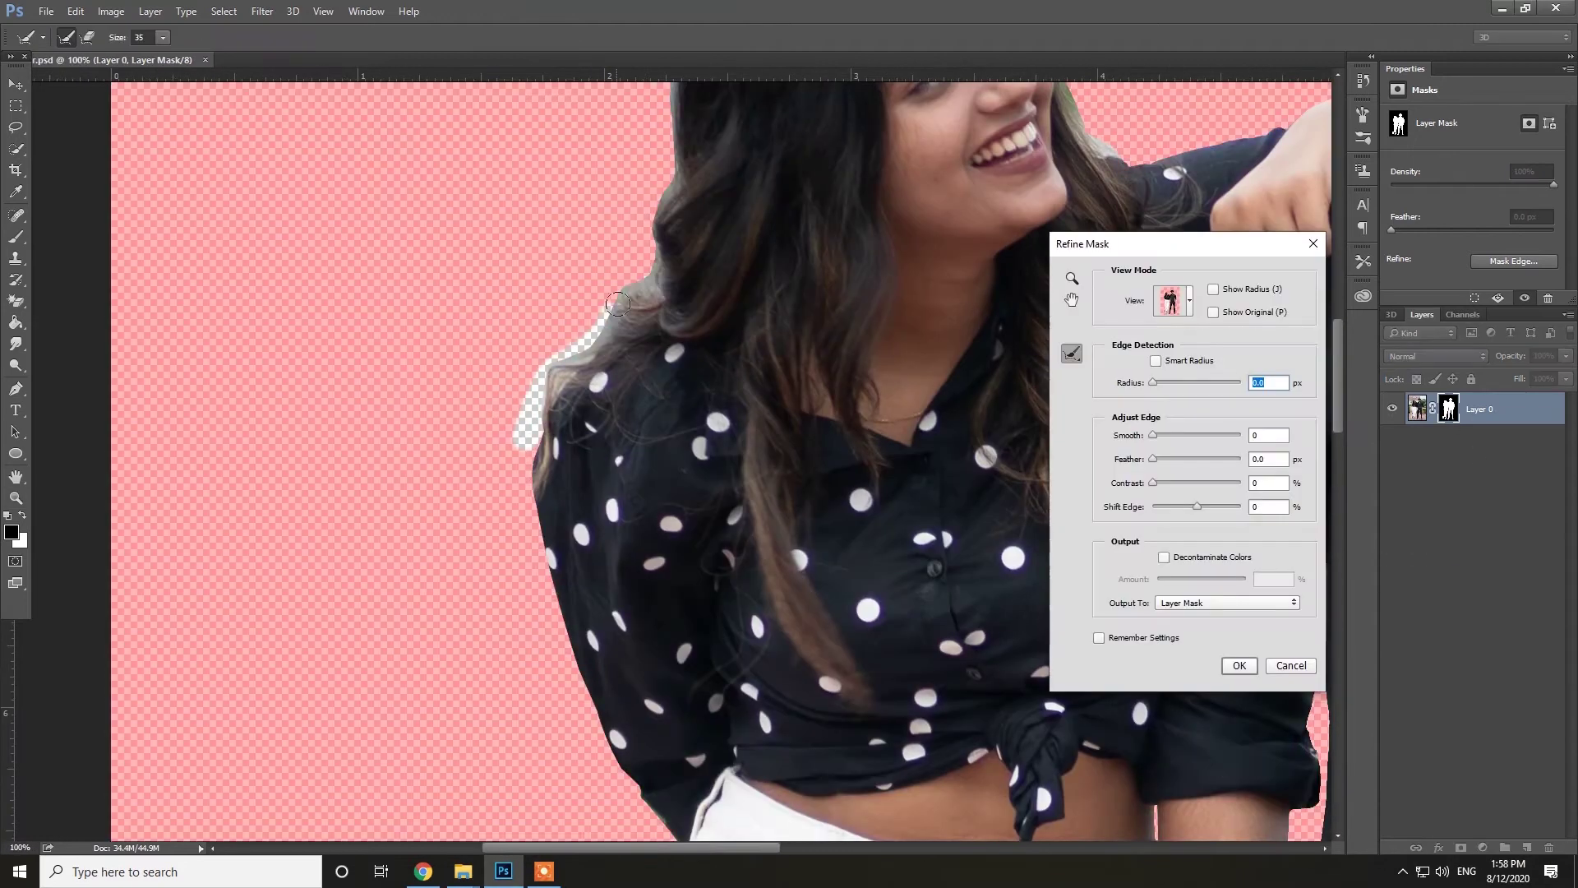
Move the Refine Mask settings off the couple and pan to the hair edges.
drag(1102, 240, 273, 374)
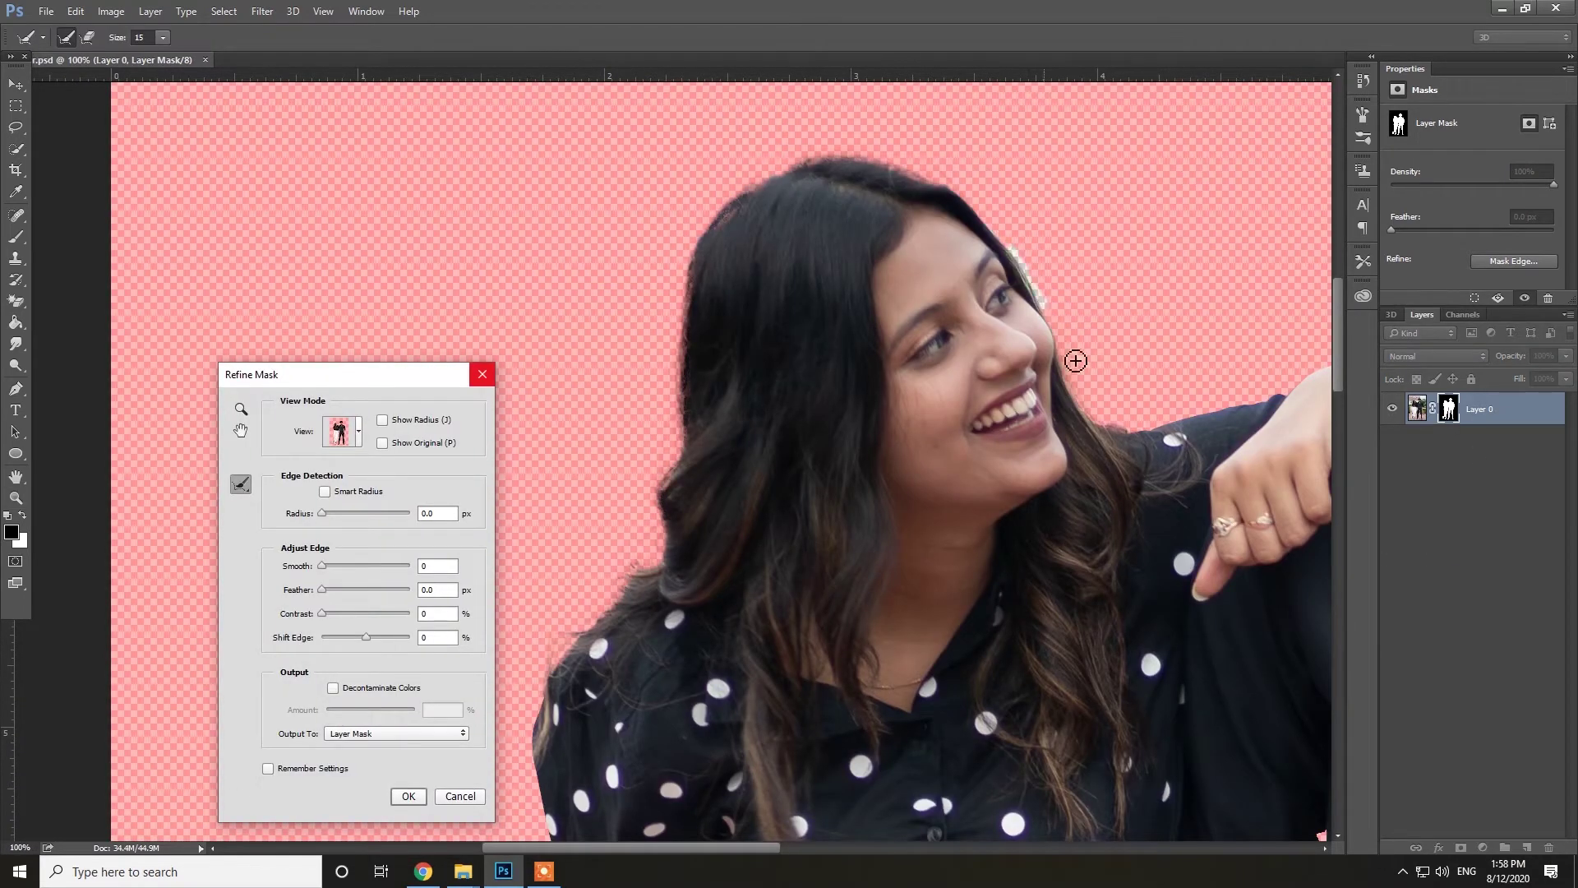
scroll(1051, 310, right, 5)
scroll(1131, 508, up, 2)
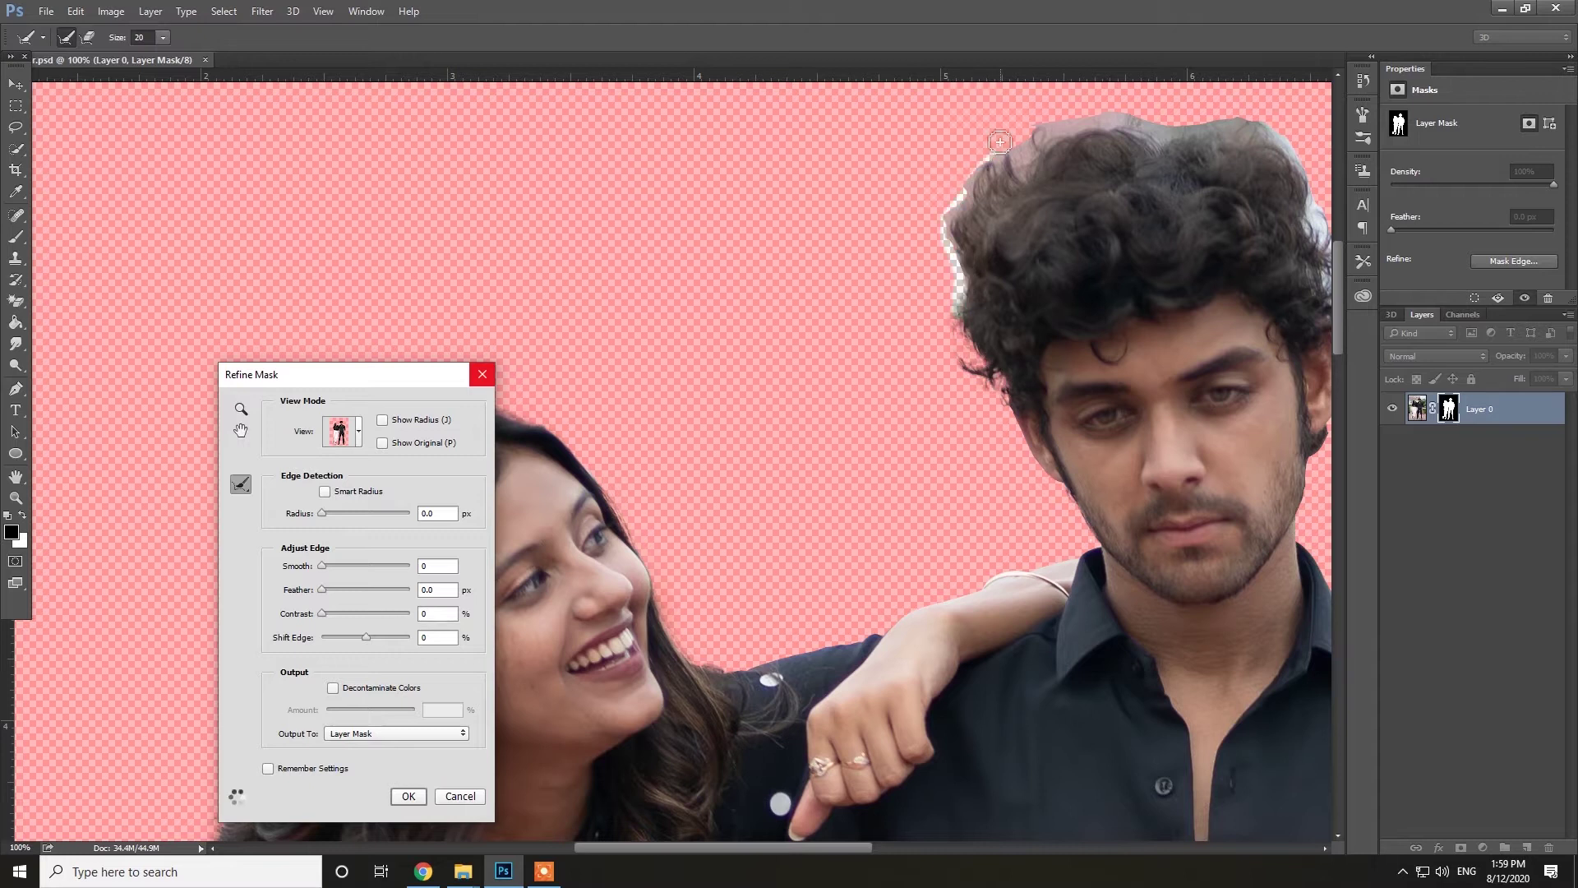
scroll(1127, 181, right, 3)
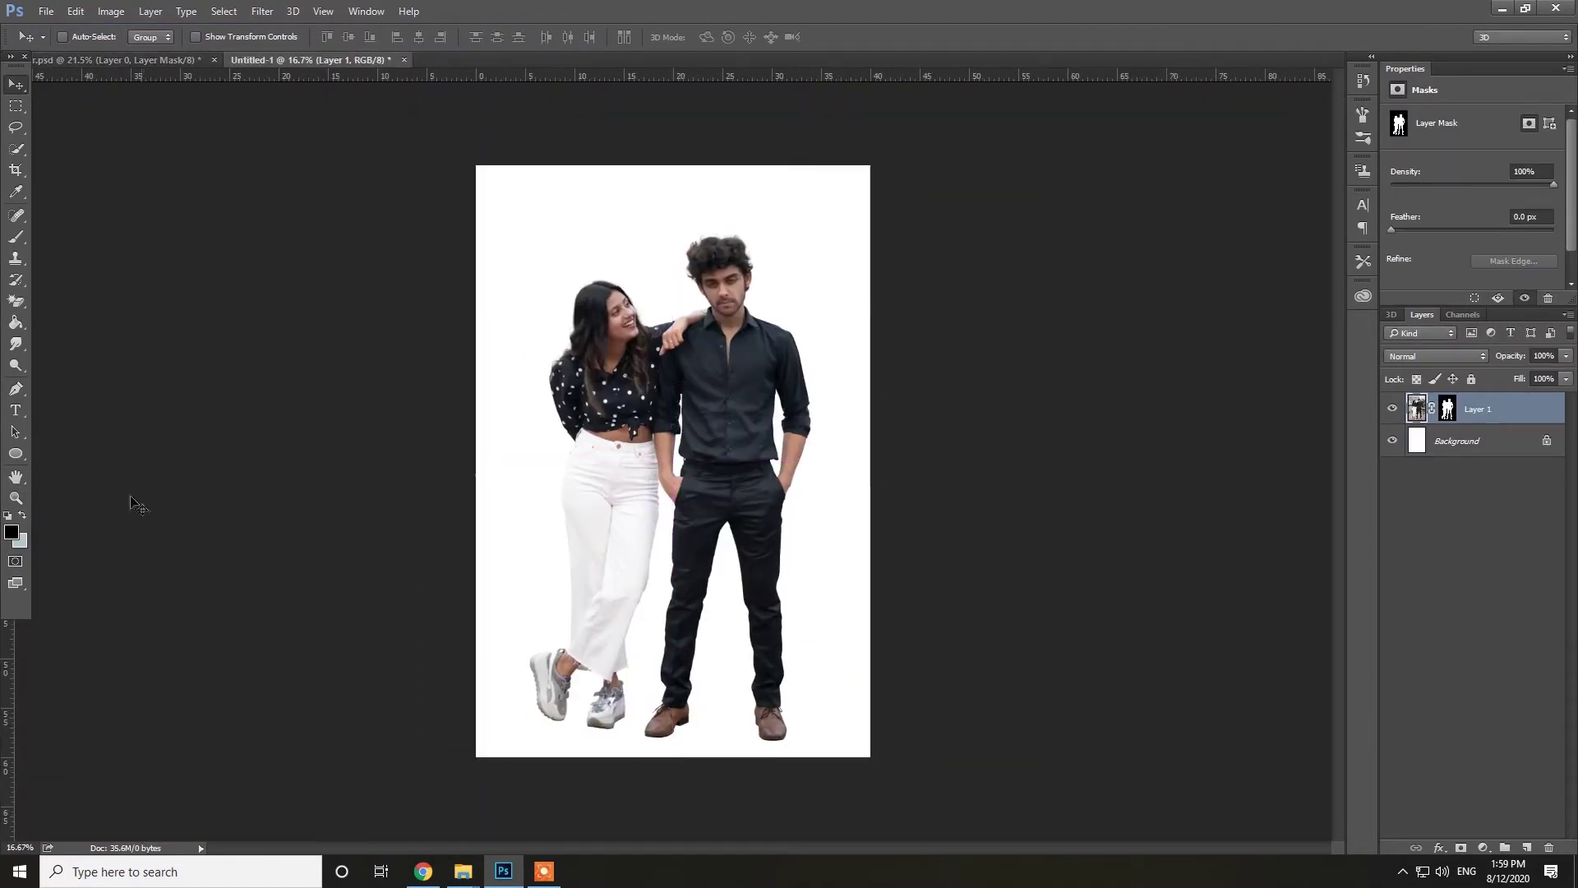
Paint out the street photo's sky and trees on its layer mask, then select the remaining sky.
right_click(1448, 408)
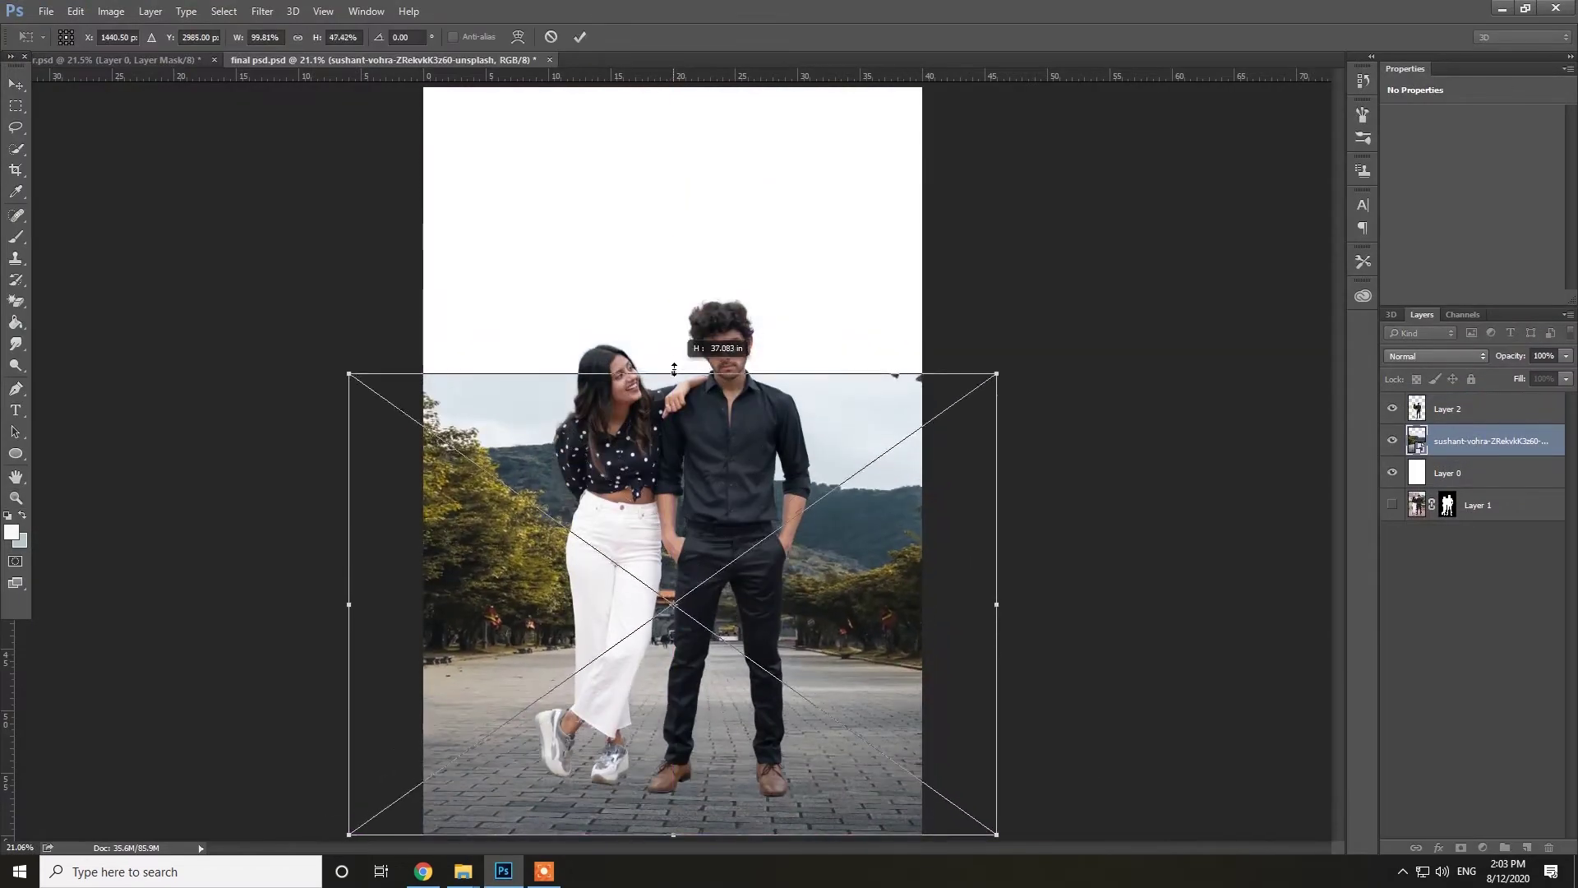
drag(411, 633, 986, 614)
key(m)
drag(419, 352, 970, 666)
Fill the sky area with white and stretch the street's bottom corners outward.
key(alt+BackSpace)
key(ctrl+d)
key(ctrl+t)
drag(346, 833, 313, 846)
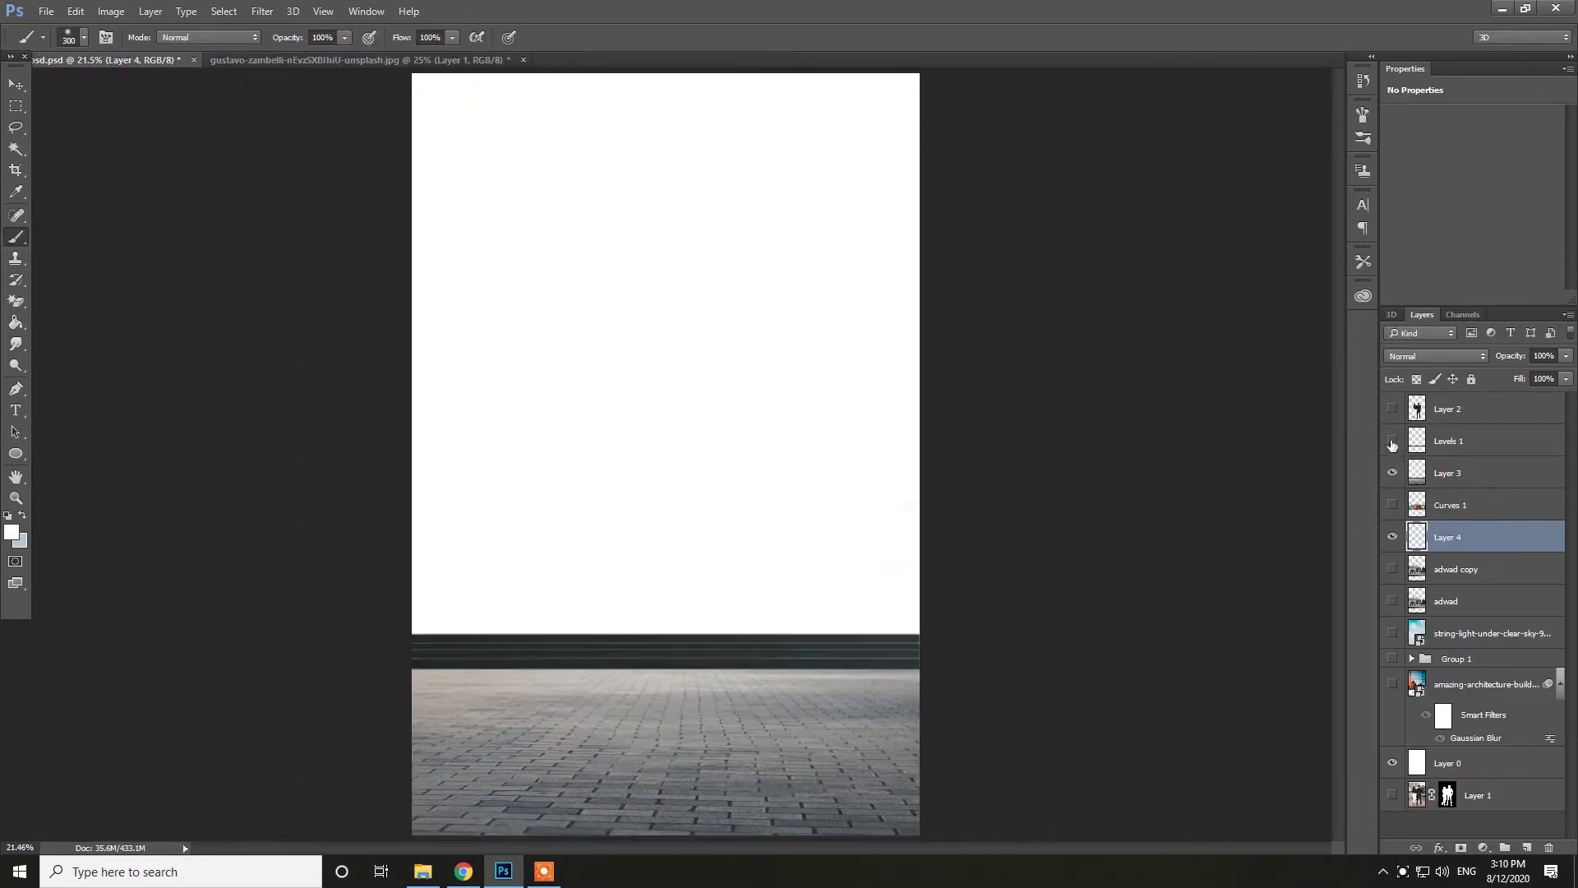
Show the Levels 1 and sky layers and draw a thin, tall rectangular selection for a fence bar.
click(1392, 408)
click(1392, 441)
click(1392, 633)
key(m)
mouse_move(586, 597)
mouse_down()
mouse_move(601, 362)
mouse_move(682, 396)
mouse_up()
Draw an ellipse on a new layer and position it on top of the bar.
right_click(16, 453)
click(66, 485)
key(v)
scroll(581, 352, up, 3)
drag(789, 403, 615, 403)
Widen the ellipse to 105% so it rounds off the bar's top.
key(ctrl+t)
key(Return)
scroll(817, 331, up, 3)
key(ctrl+t)
drag(713, 418, 723, 418)
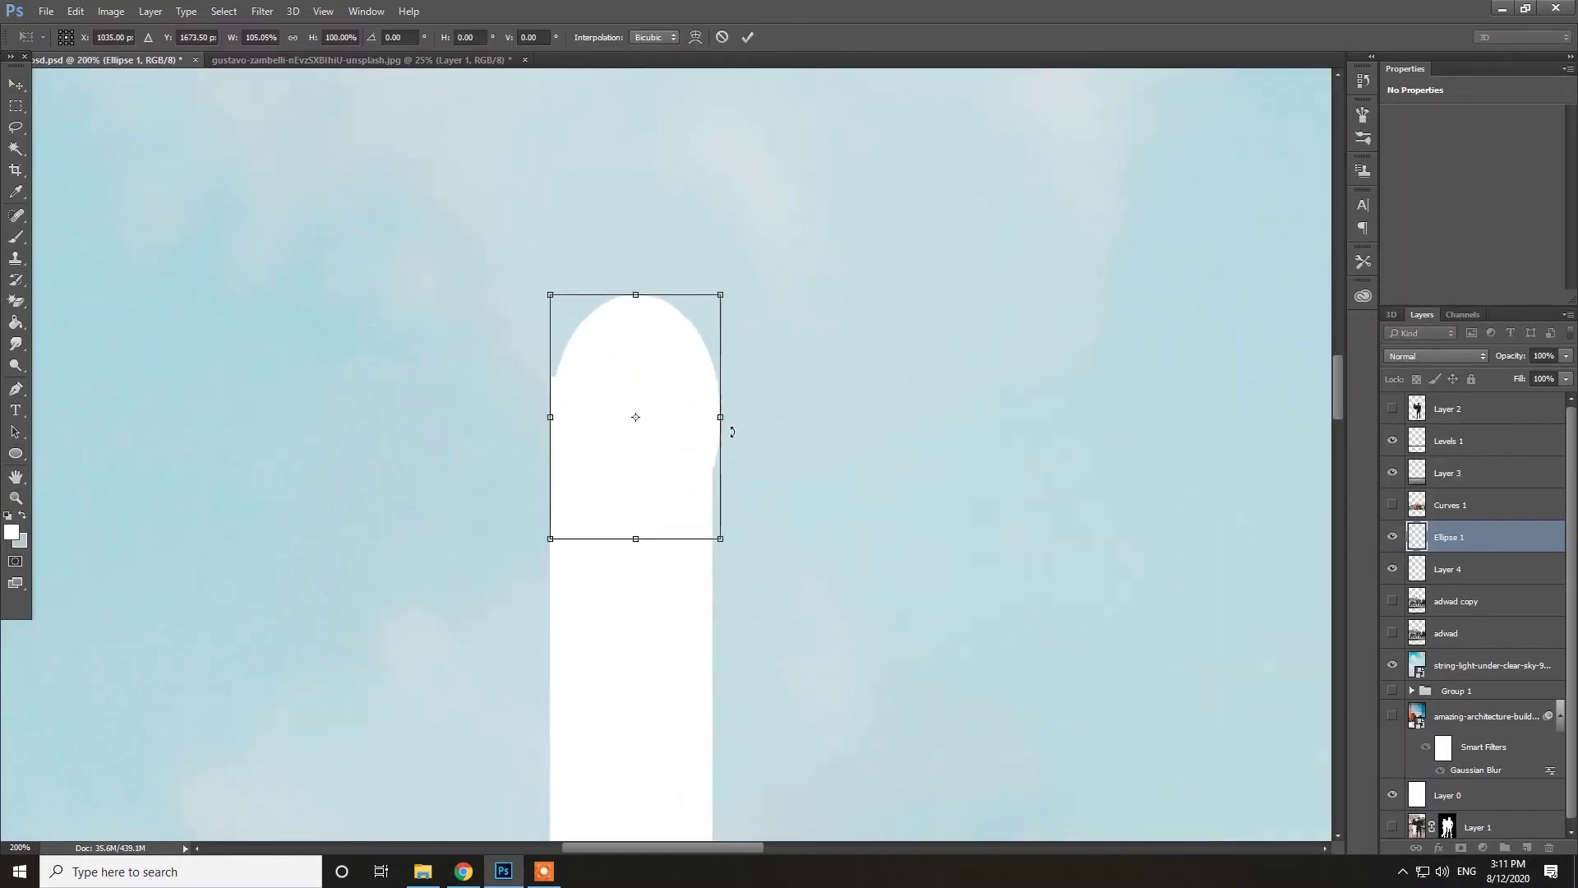
key(Return)
Duplicate the rounded bar and move copies to the left and right.
key(ctrl+j)
key(ctrl+0)
key(ctrl+t)
key(Return)
drag(589, 575, 467, 592)
shift+click(1491, 569)
key(ctrl+j)
drag(606, 599, 892, 590)
Merge the bars and try shortening them to 89%, then undo back to a single bar.
shift+click(1463, 633)
key(ctrl+e)
key(ctrl+t)
drag(701, 518, 702, 532)
key(Escape)
key(ctrl+alt+z)
key(ctrl+alt+z)
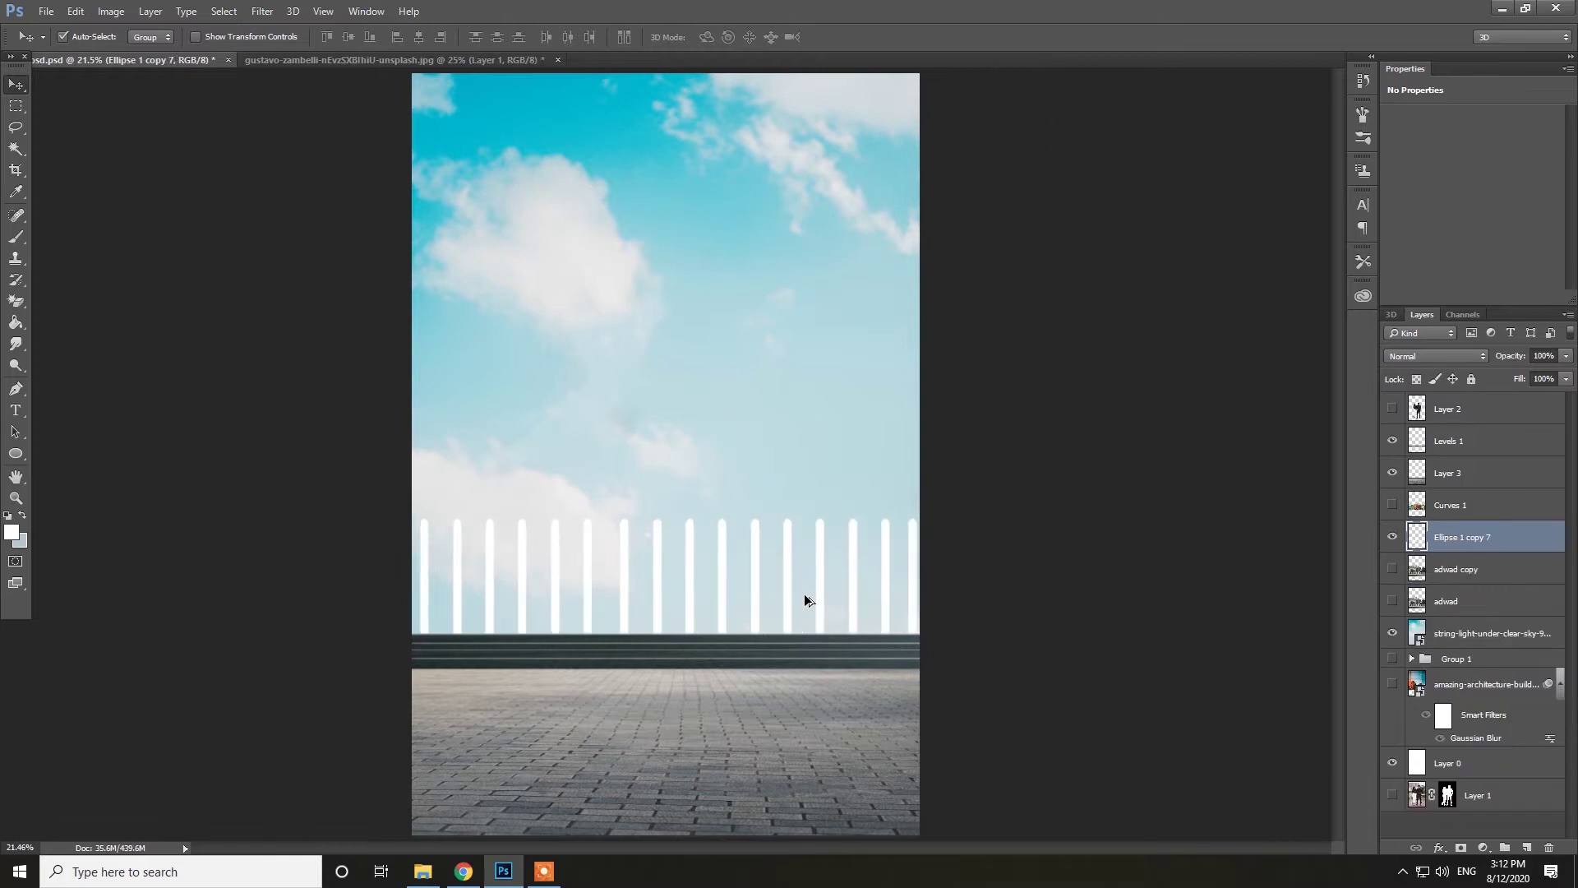
key(ctrl+alt+z)
key(ctrl+alt+z)
key(ctrl+alt+z)
key(ctrl+alt+z)
key(ctrl+alt+z)
key(ctrl+alt+z)
key(z)
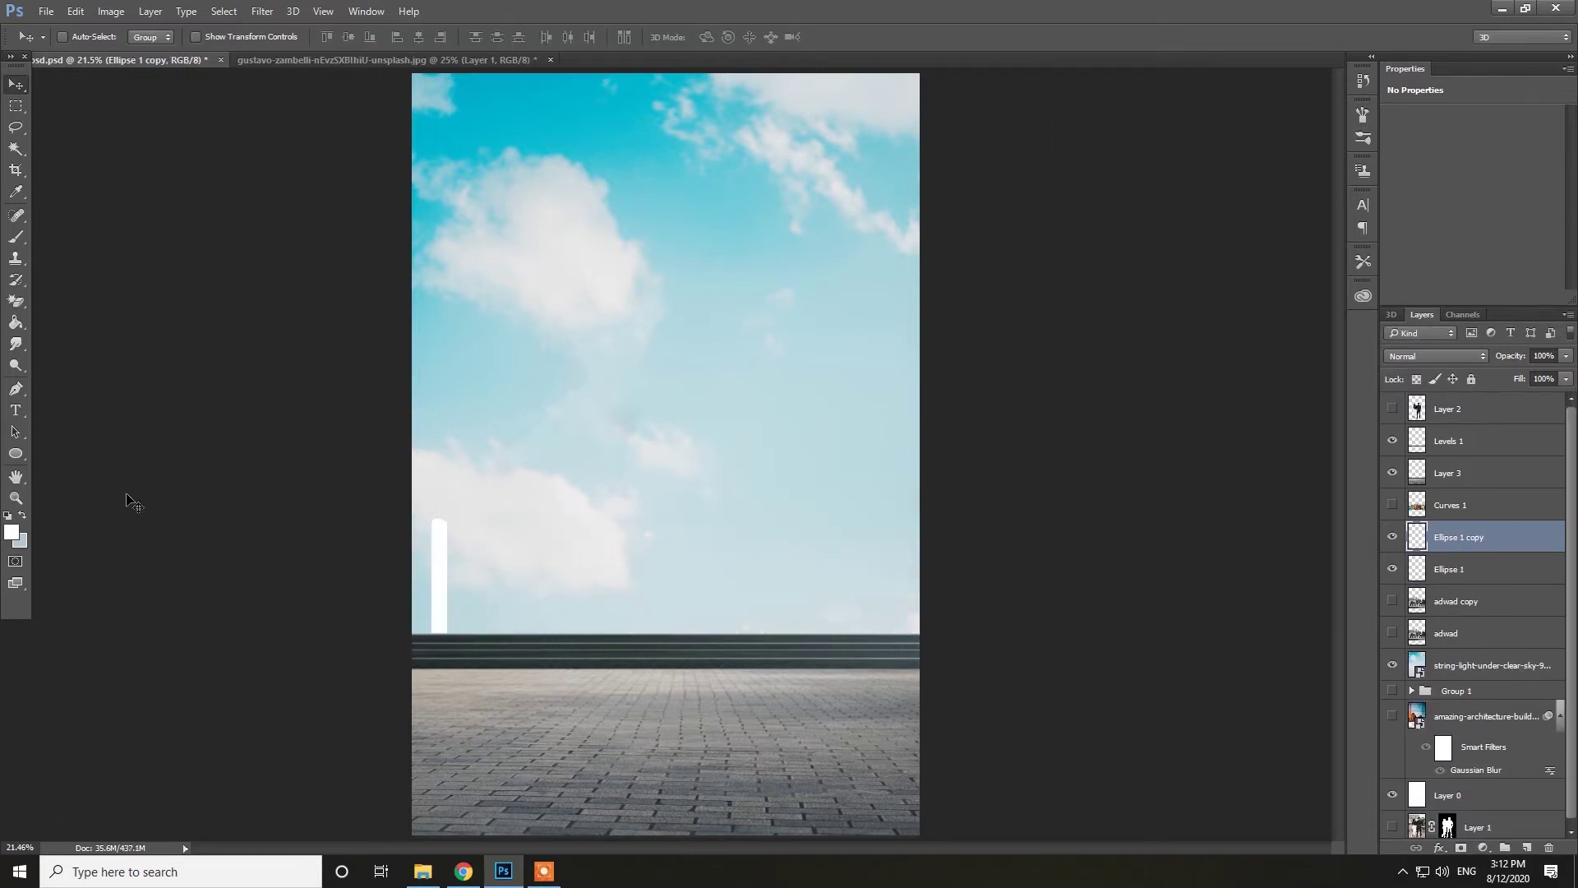
Alt-drag evenly spaced copies of the bar to the right and merge them into one layer.
click(753, 654)
key(v)
drag(422, 576, 878, 589)
shift+click(1452, 731)
key(ctrl+e)
key(ctrl+0)
Scale and stretch the picket row across the scene into rails, then select Layer 4 and Layer 4 copy.
key(ctrl+t)
drag(975, 519, 861, 532)
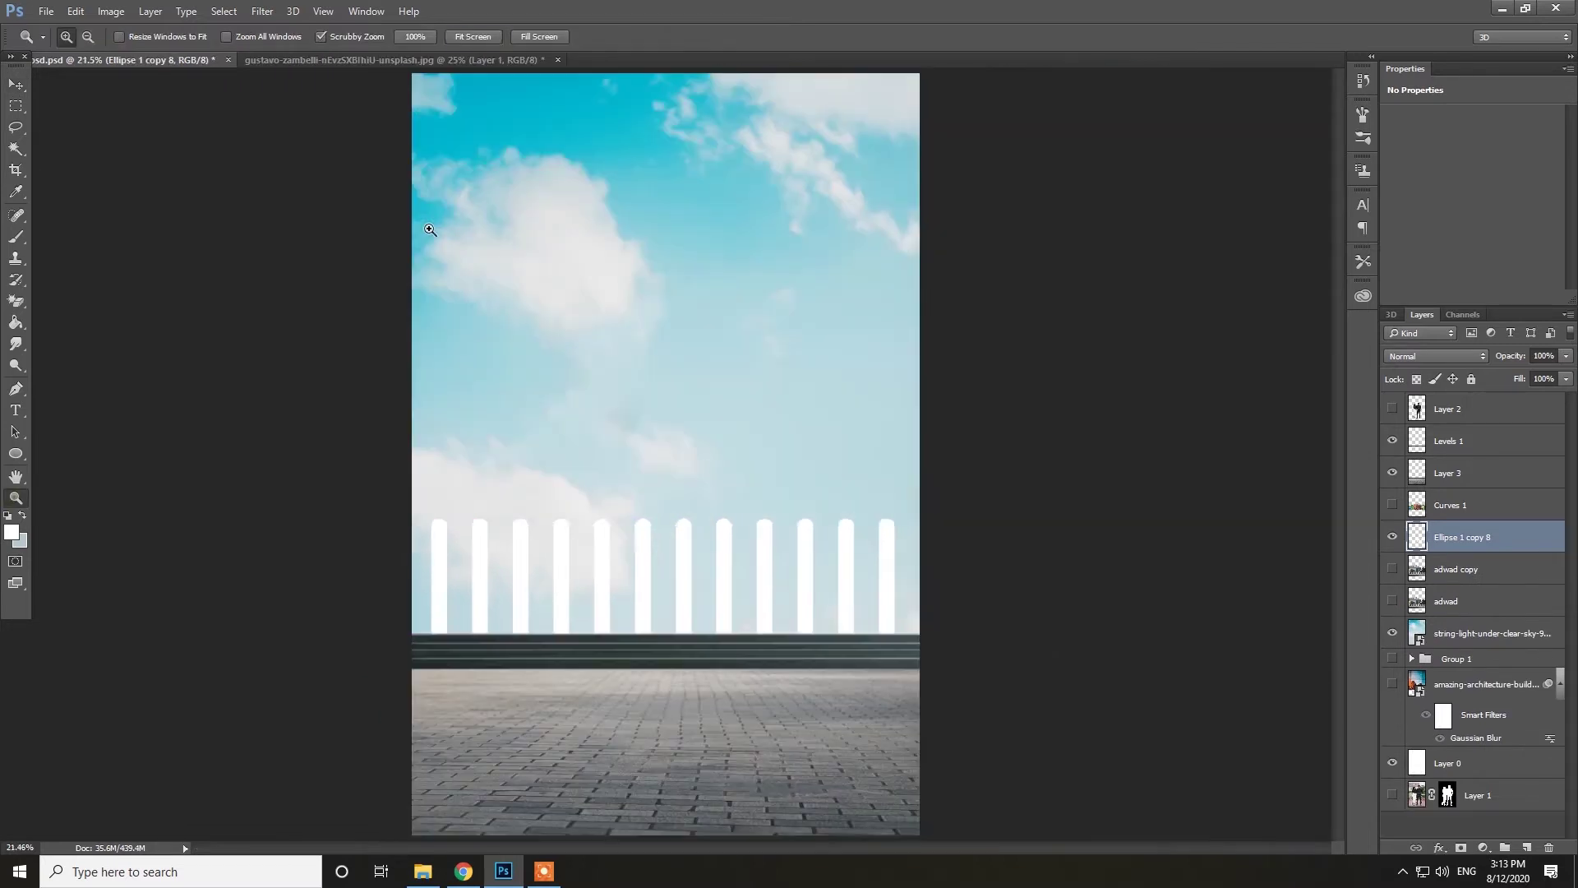
key(Return)
drag(563, 574, 543, 574)
key(ctrl+t)
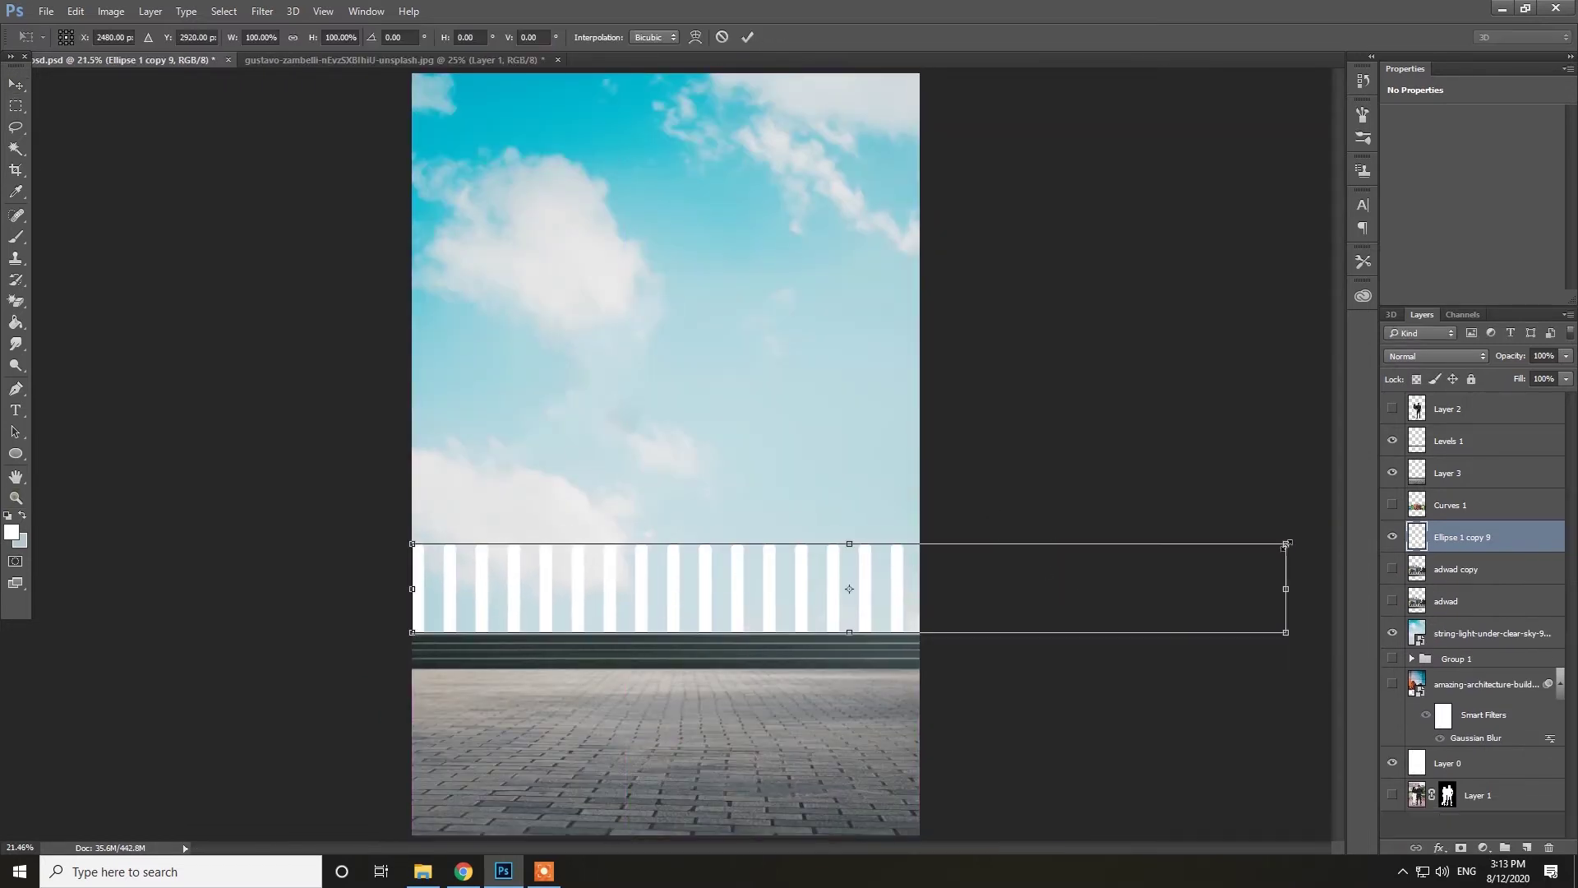
drag(1287, 587, 1323, 587)
key(Return)
key(ctrl+Tab)
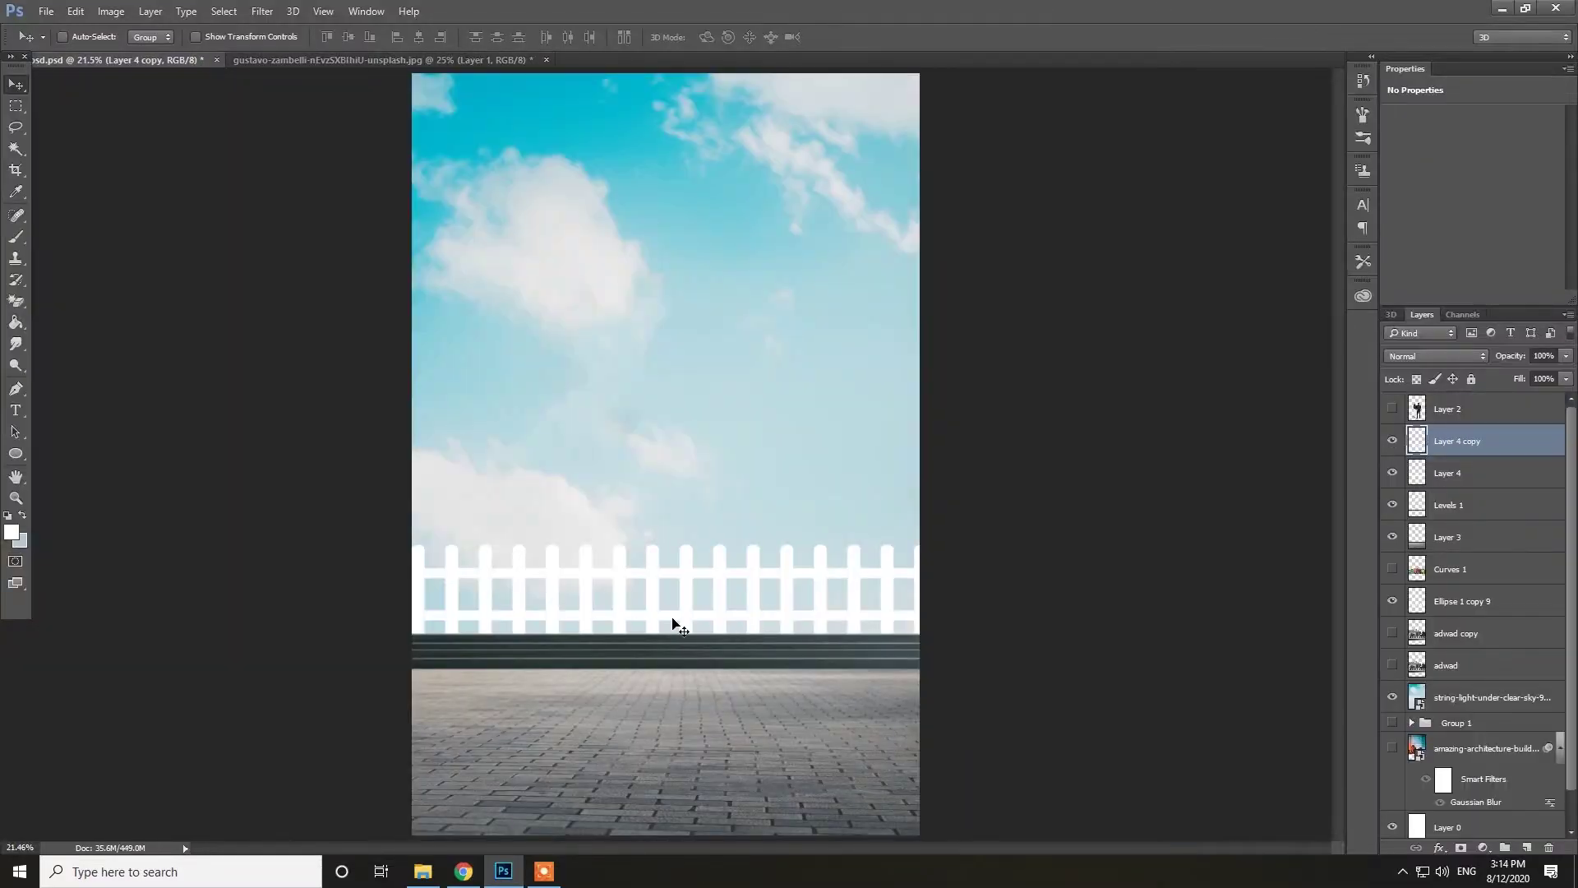
shift+click(1451, 477)
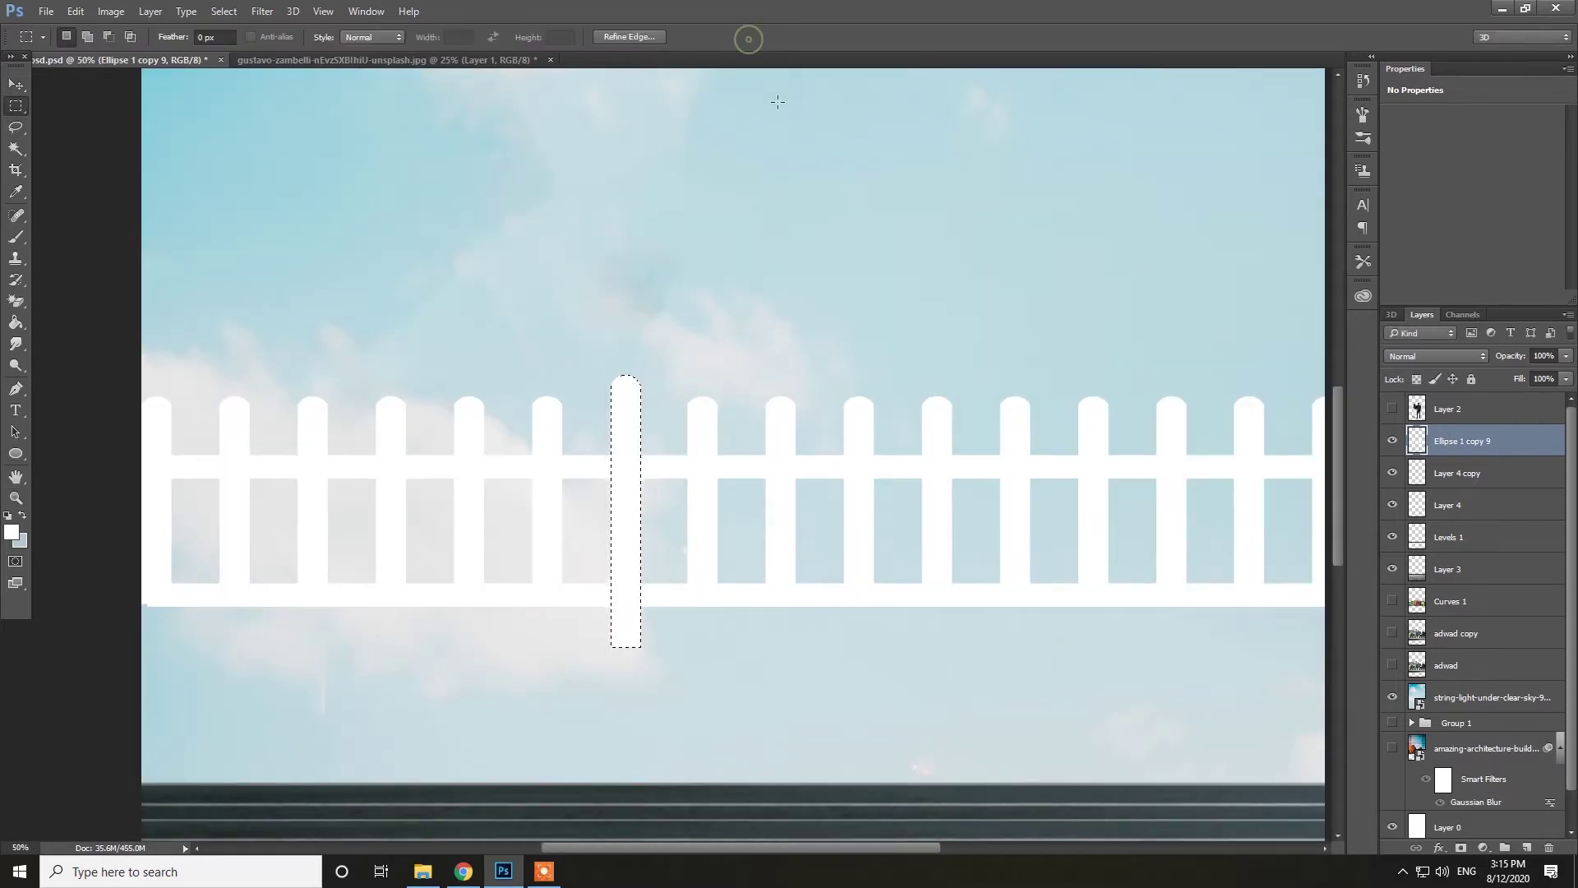
Duplicate the picket onto a new layer and shift the copy sideways.
key(ctrl+j)
key(ctrl+0)
key(v)
mouse_move(615, 526)
mouse_down()
mouse_move(783, 526)
mouse_move(481, 531)
mouse_up()
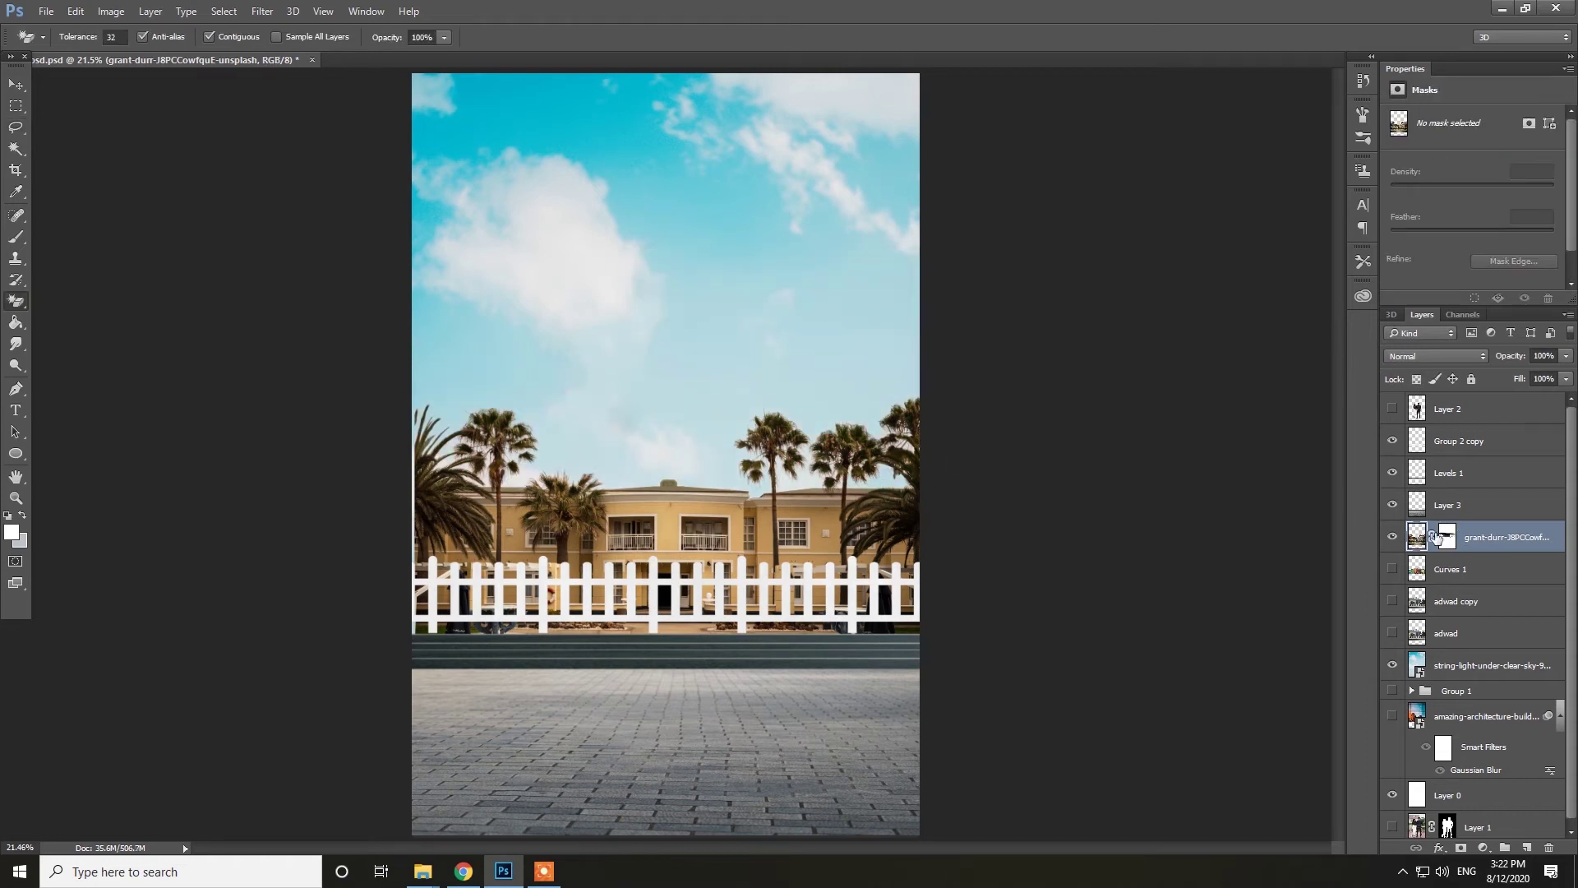
Refine the house layer's mask and use Blend If at white 157 to remove its bright sky.
click(1447, 537)
key(ctrl+alt+r)
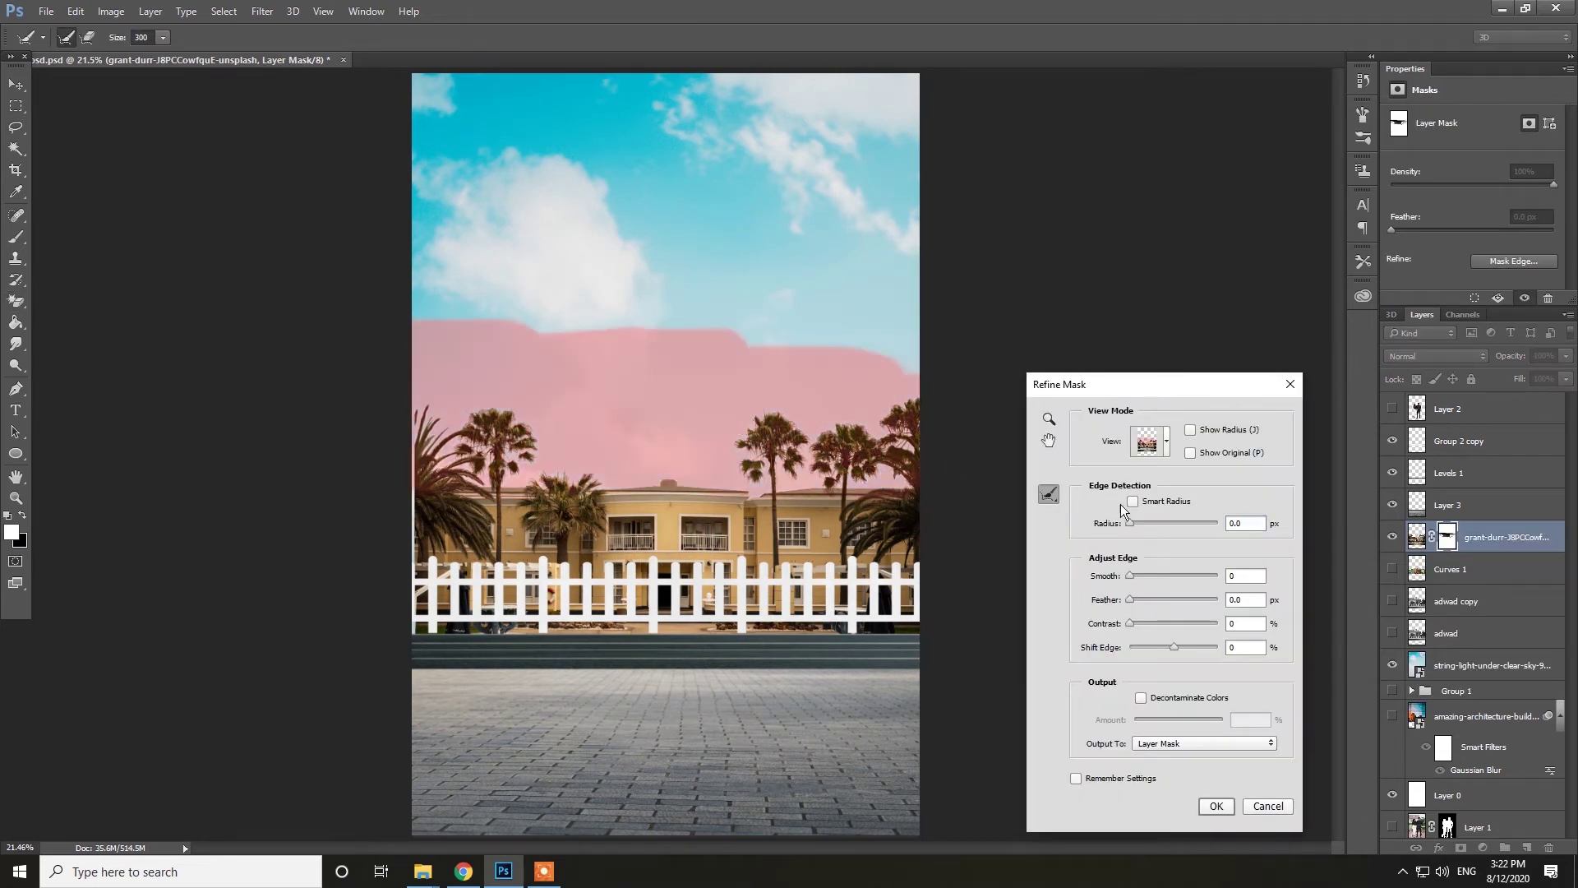
click(1216, 806)
right_click(1417, 537)
click(1384, 148)
drag(1328, 447, 1248, 442)
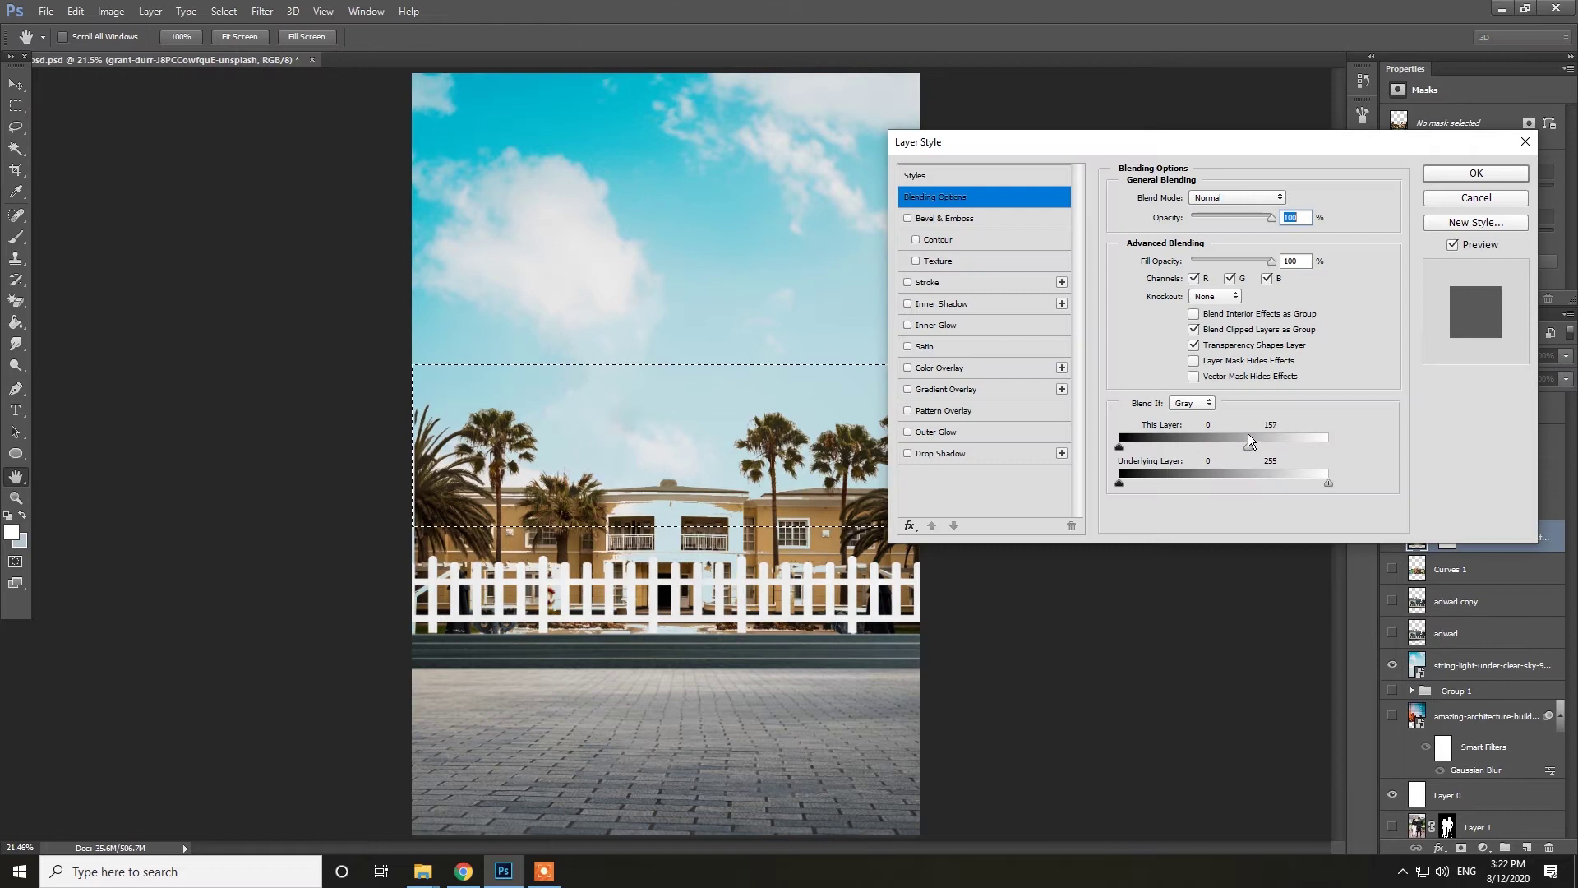
key(Return)
Duplicate the house layer and scale the house and palm backdrop up.
key(ctrl+j)
key(m)
drag(412, 376, 1095, 503)
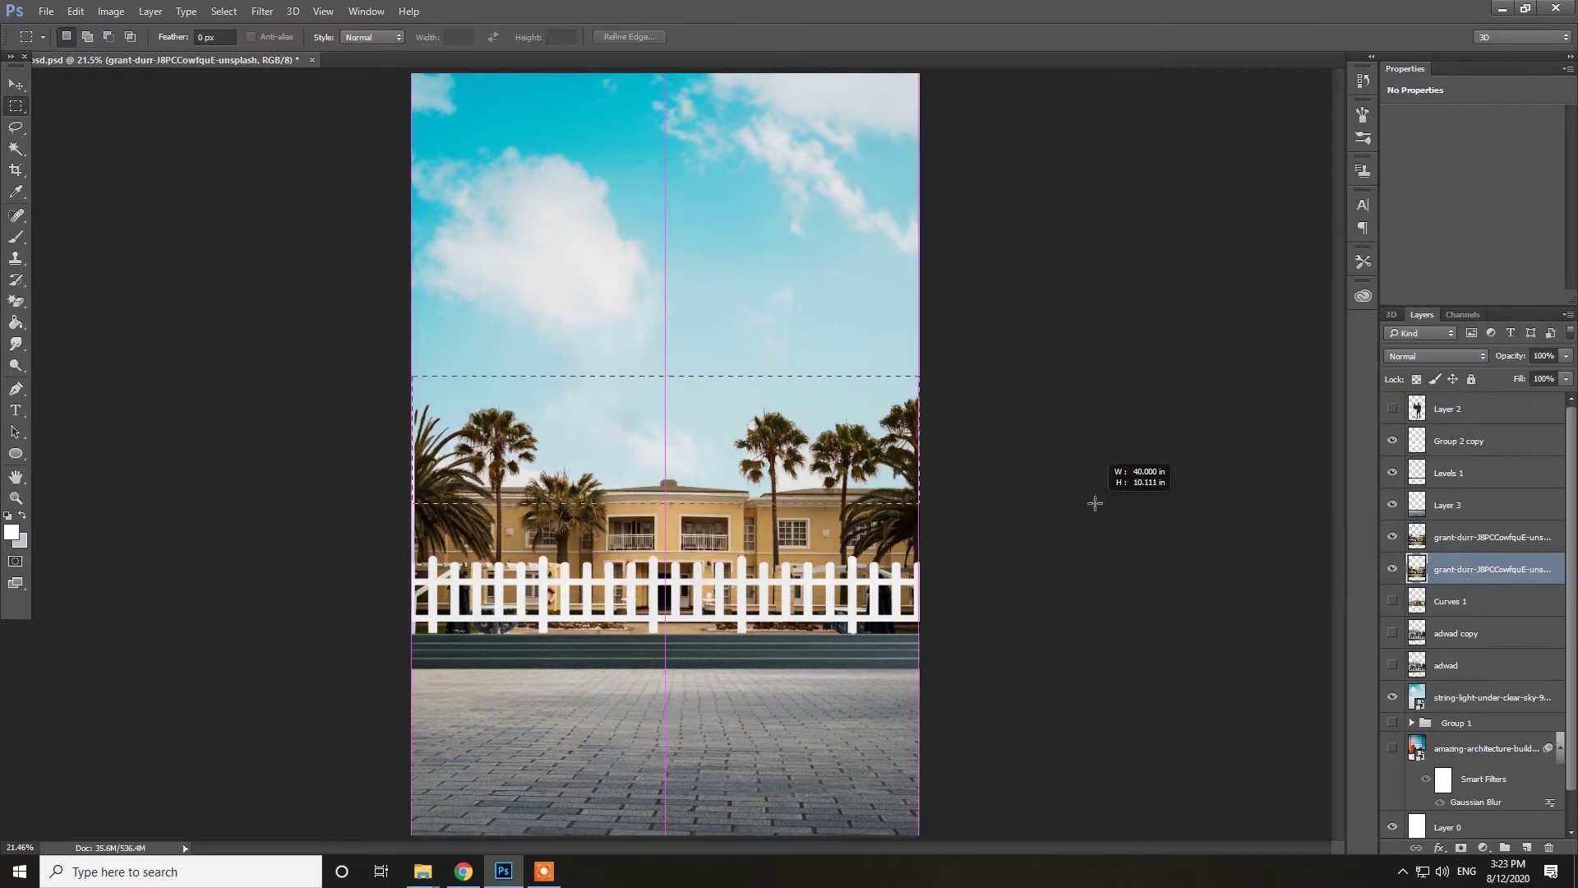
double_click(1480, 569)
key(Return)
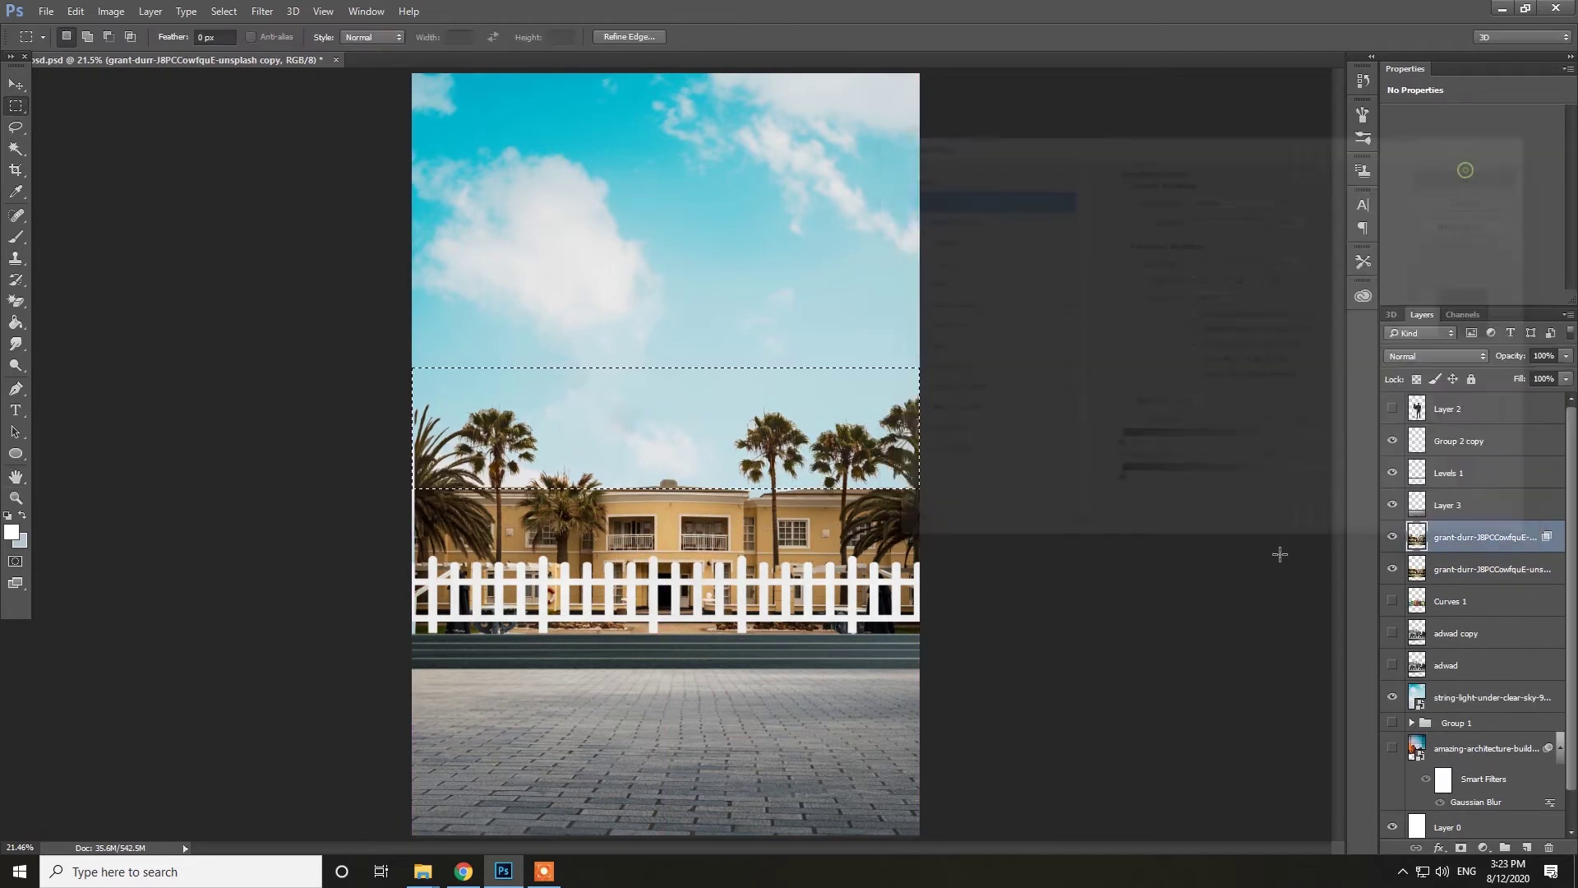
key(ctrl+t)
drag(945, 345, 976, 317)
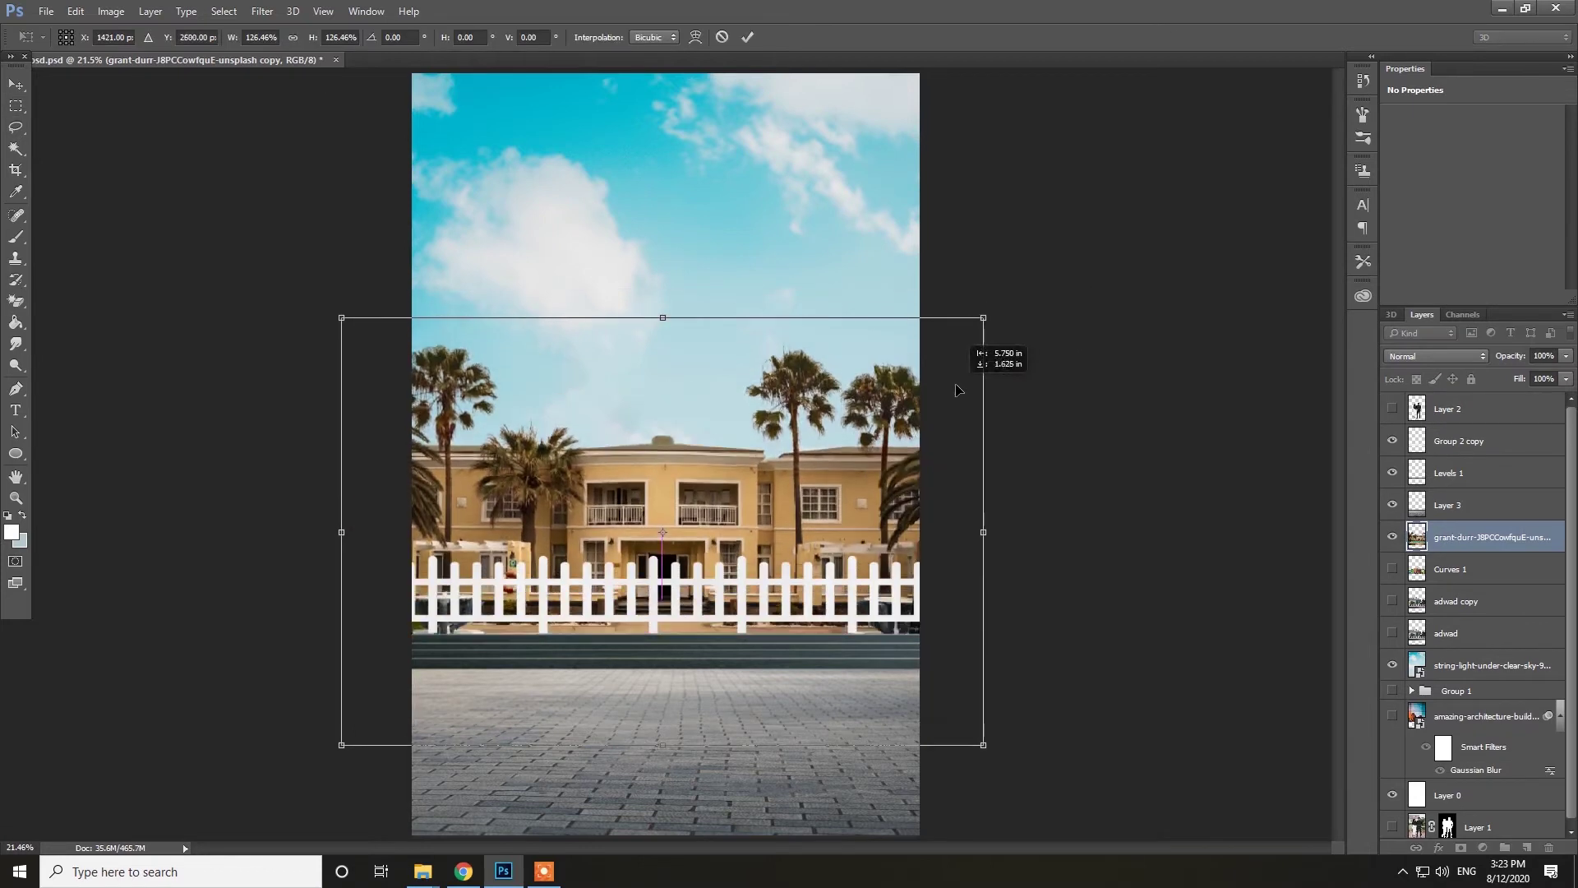
key(Return)
Show the couple's Layer 2 and cancel the blur filter.
click(1393, 409)
click(262, 11)
click(290, 29)
key(Return)
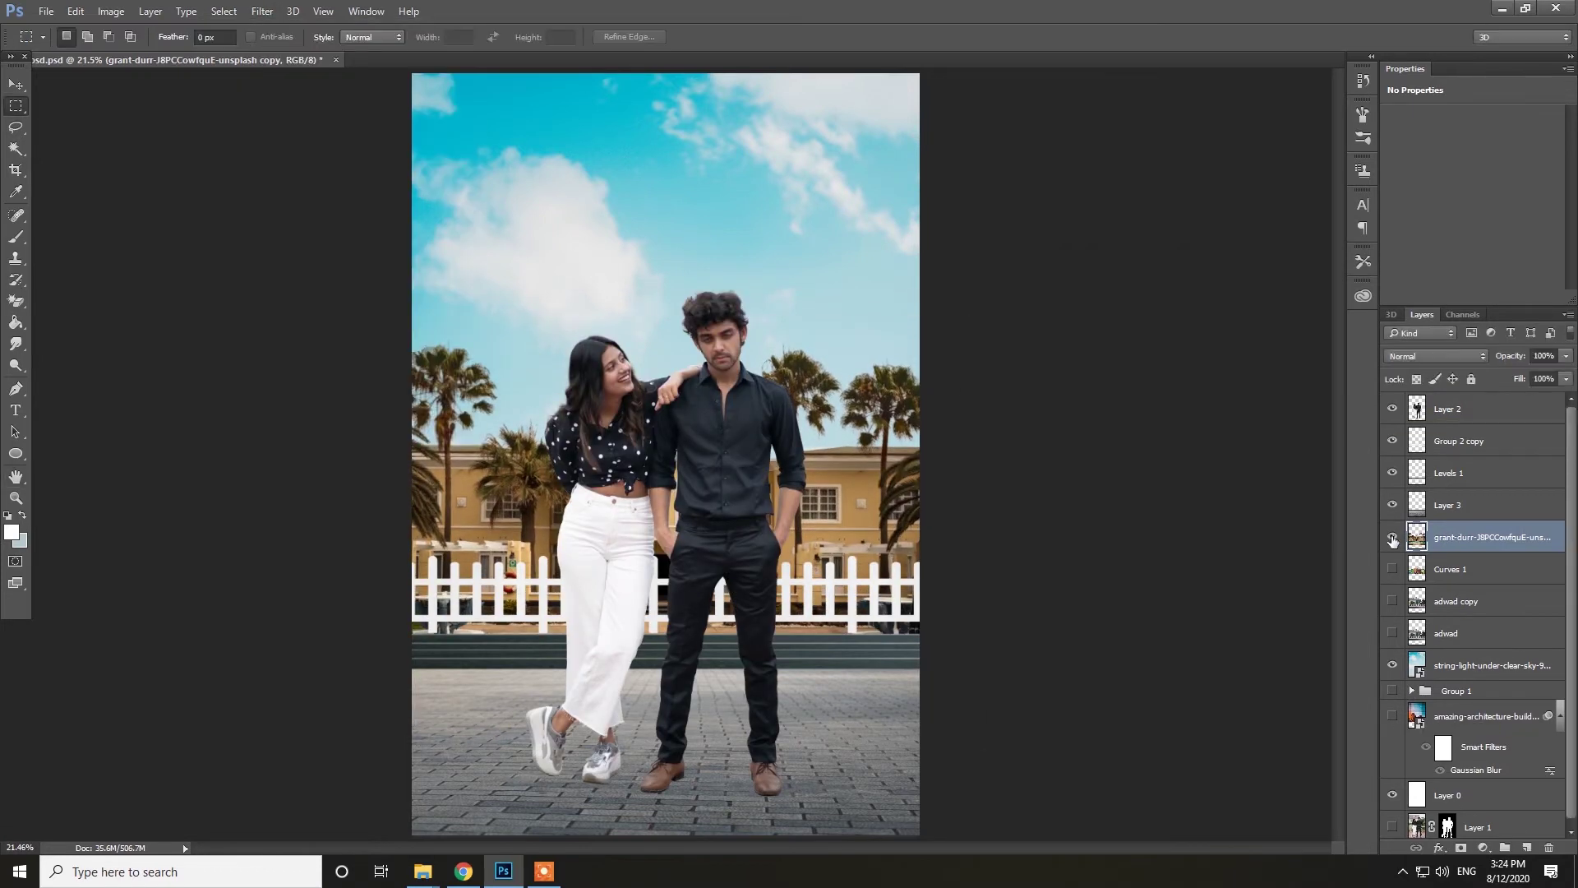
Try a Camera Raw HSL hue change on the building, then undo it.
click(262, 11)
click(294, 106)
click(1345, 179)
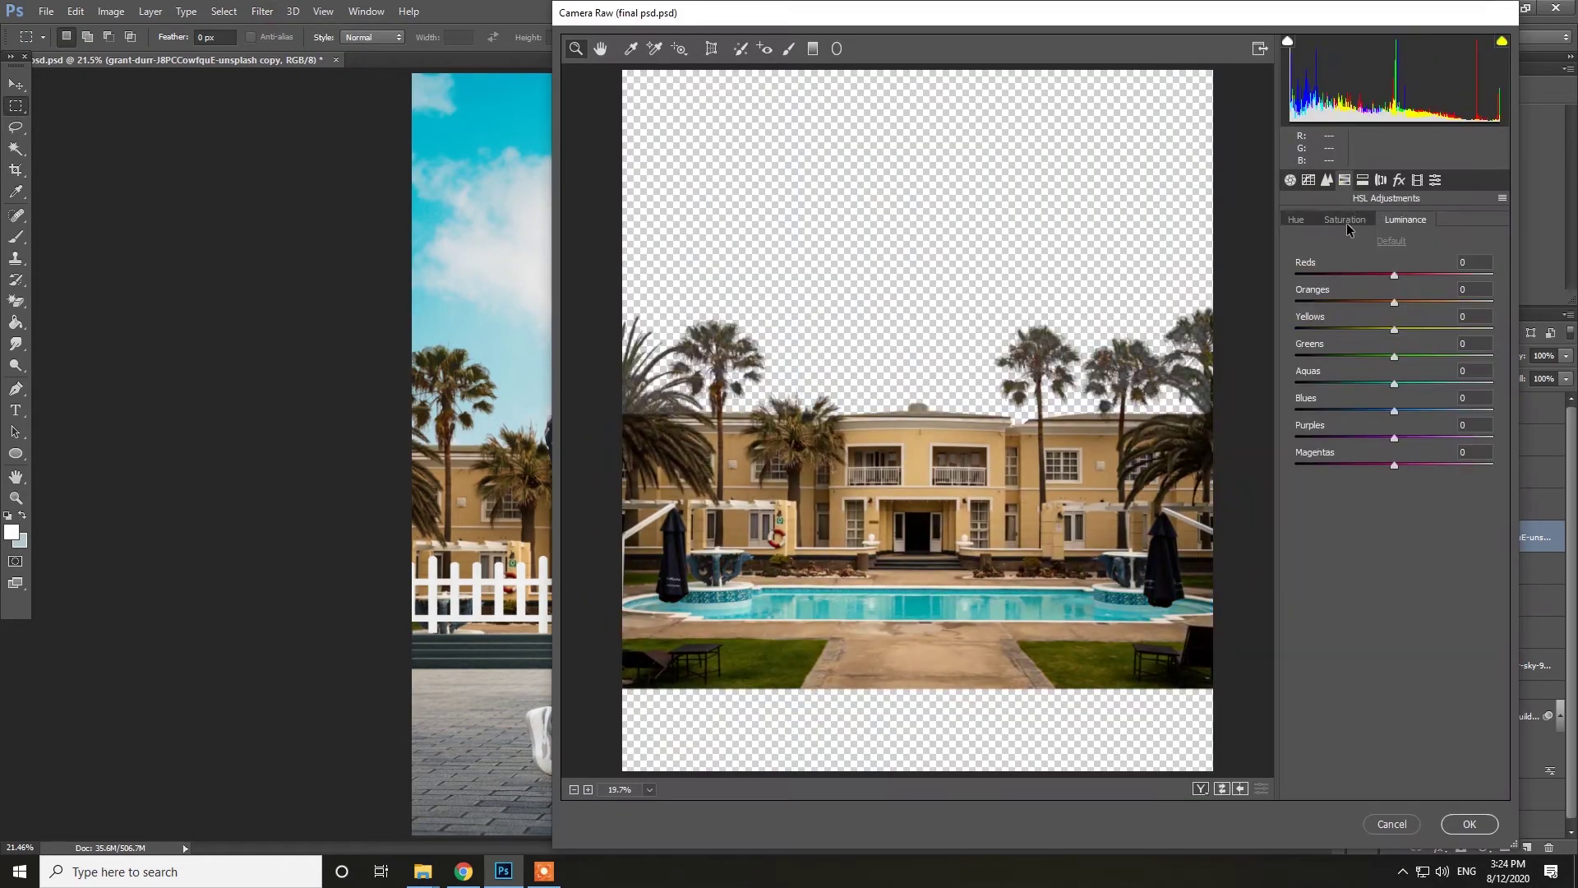
key(Return)
key(ctrl+z)
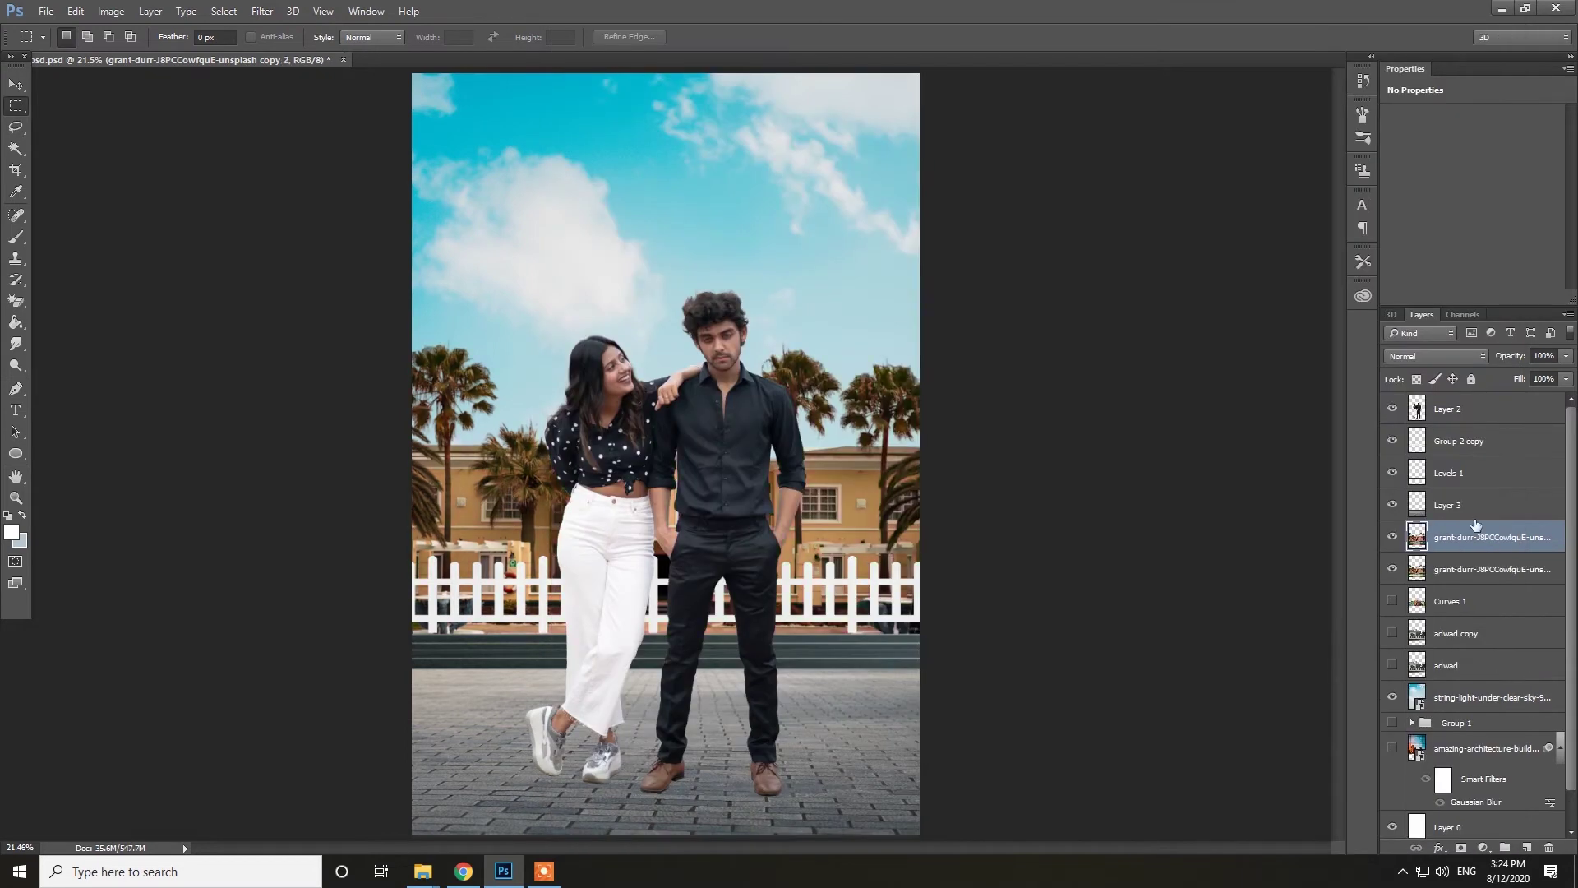
On a duplicate, shift Oranges and Yellows hue to -100 in Camera Raw and add a mask.
key(ctrl+j)
key(ctrl+shift+a)
drag(1394, 329, 1283, 329)
drag(1394, 301, 1221, 309)
key(Return)
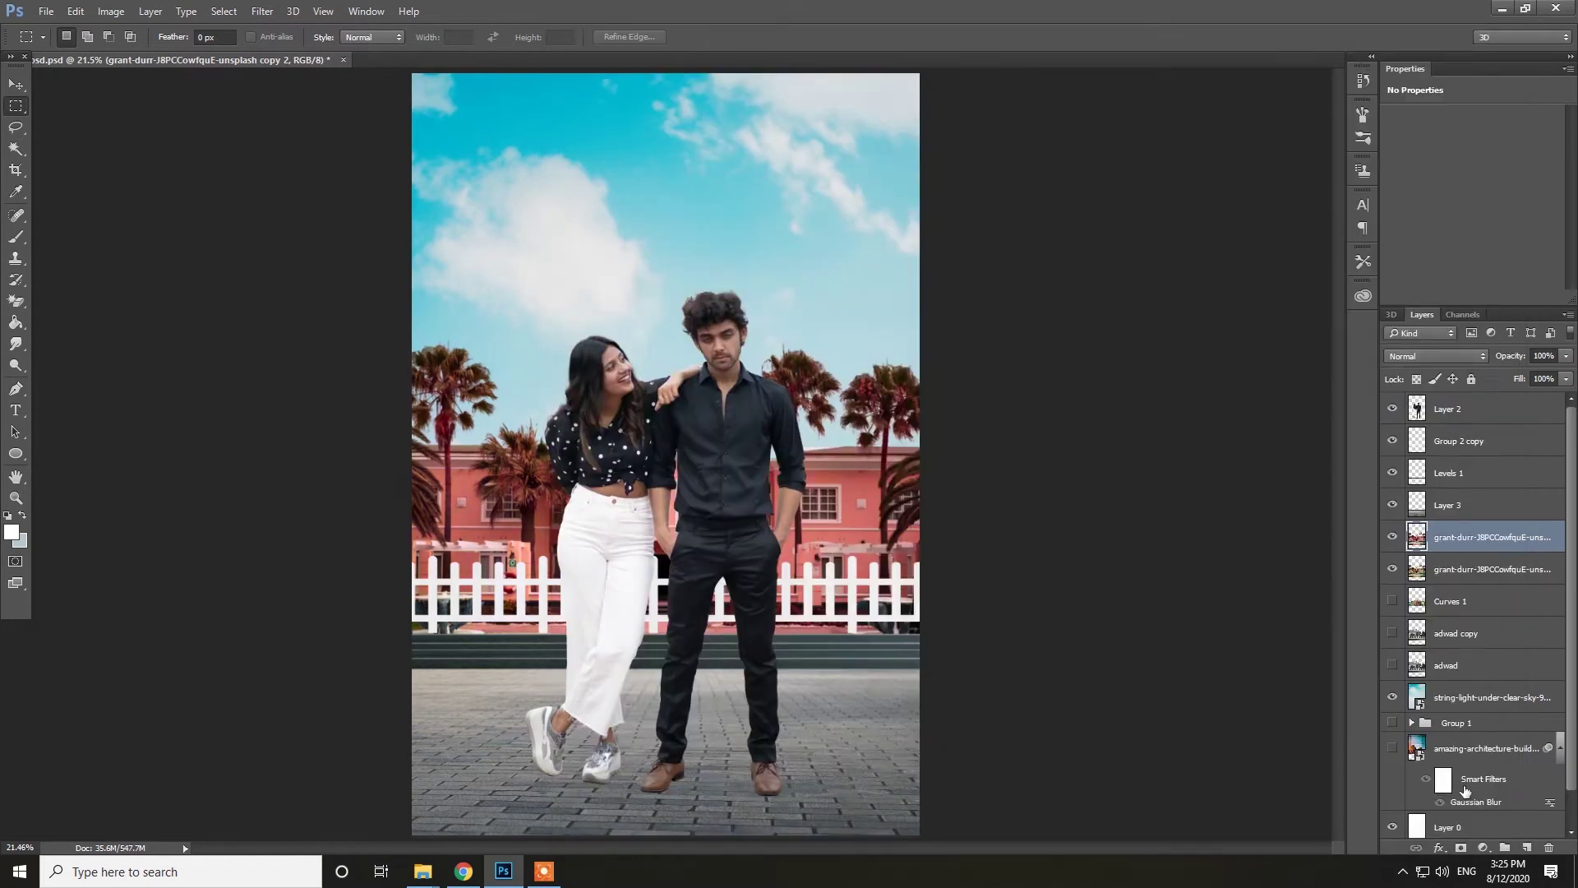
key(b)
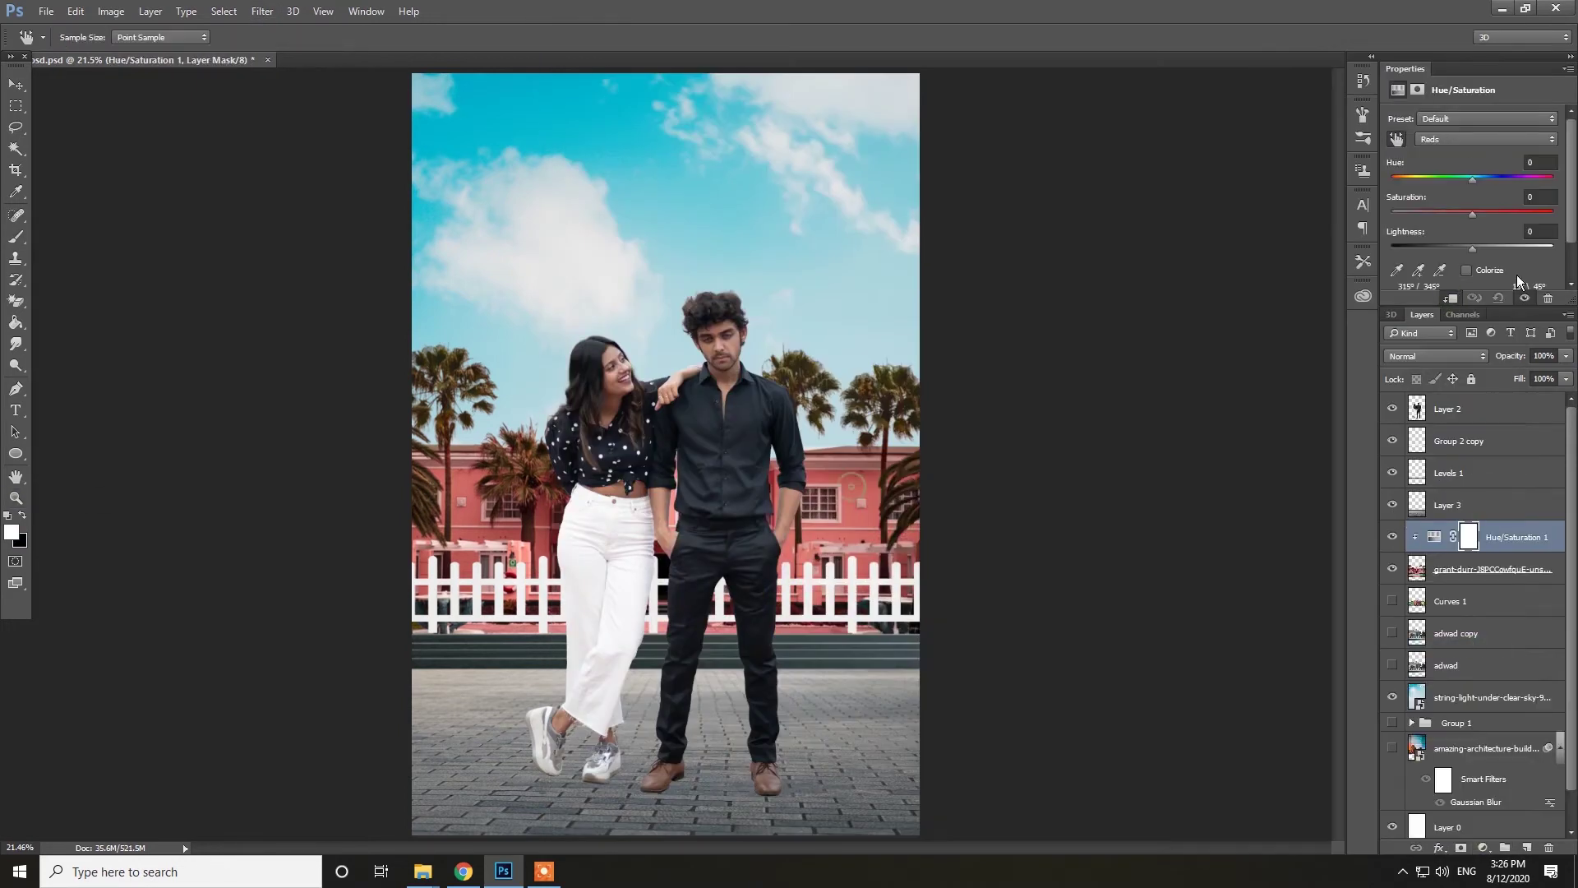
Nudge the building's hue and merge the hue and exposure adjustments down.
drag(1472, 178, 1454, 186)
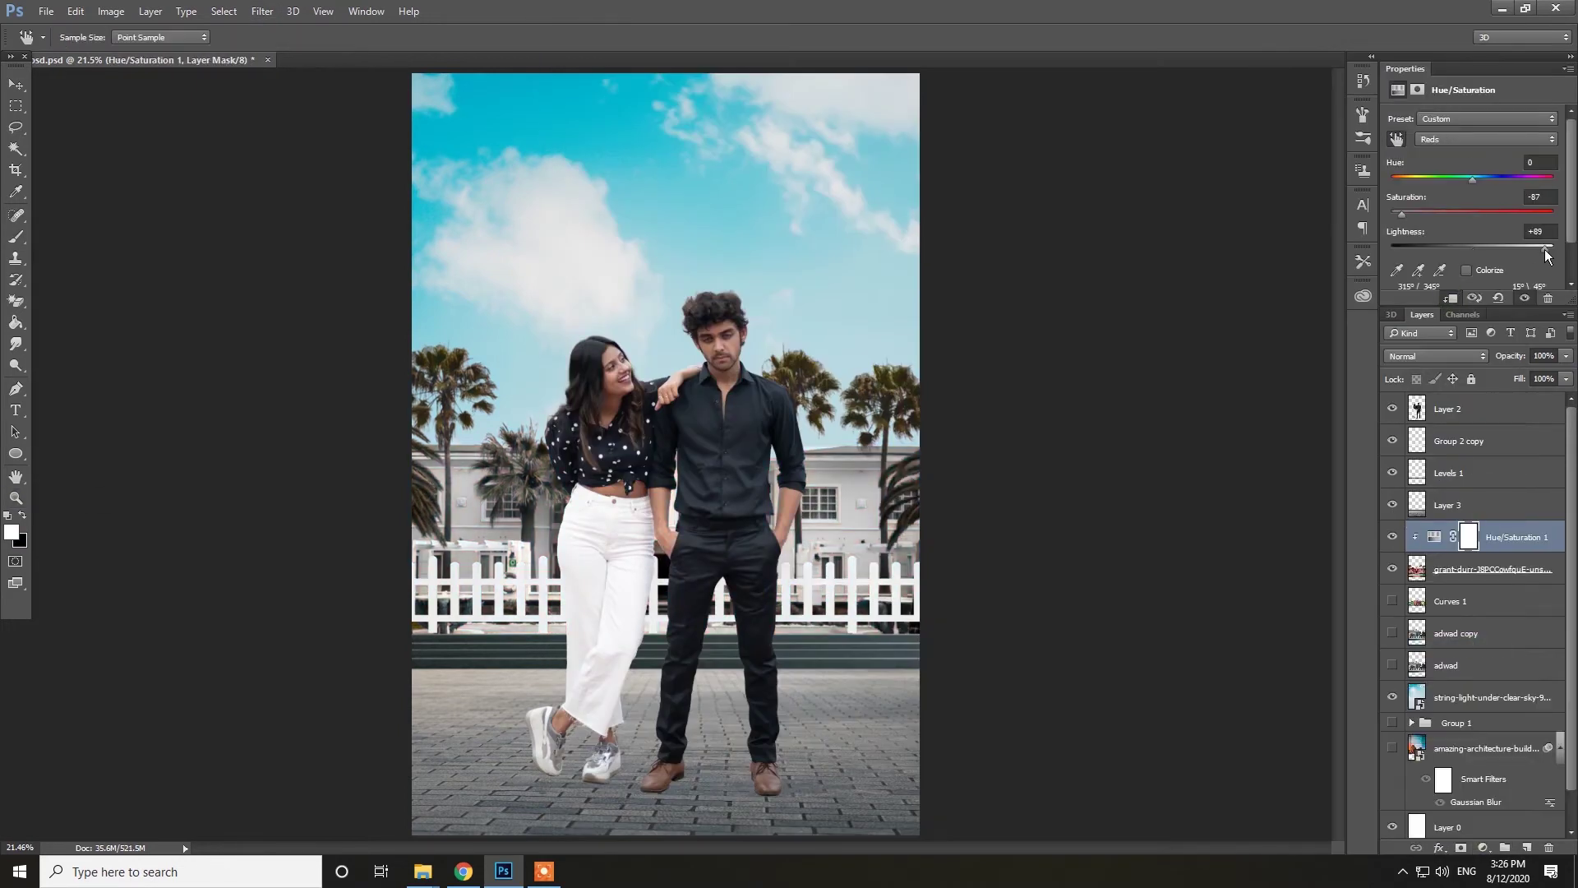
key(ctrl+e)
key(z)
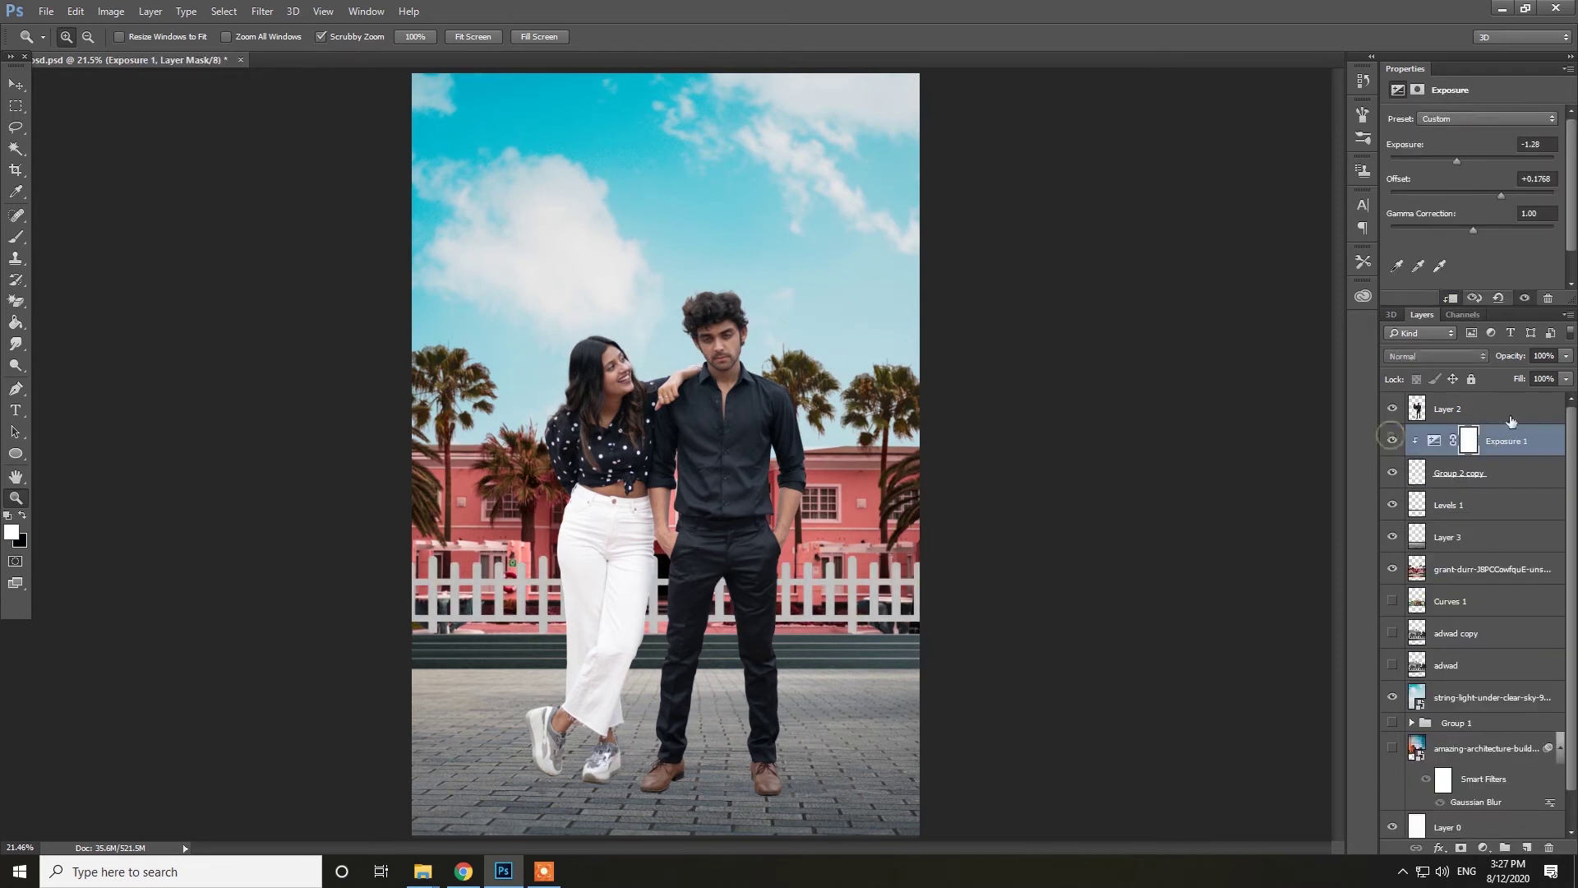
key(ctrl+e)
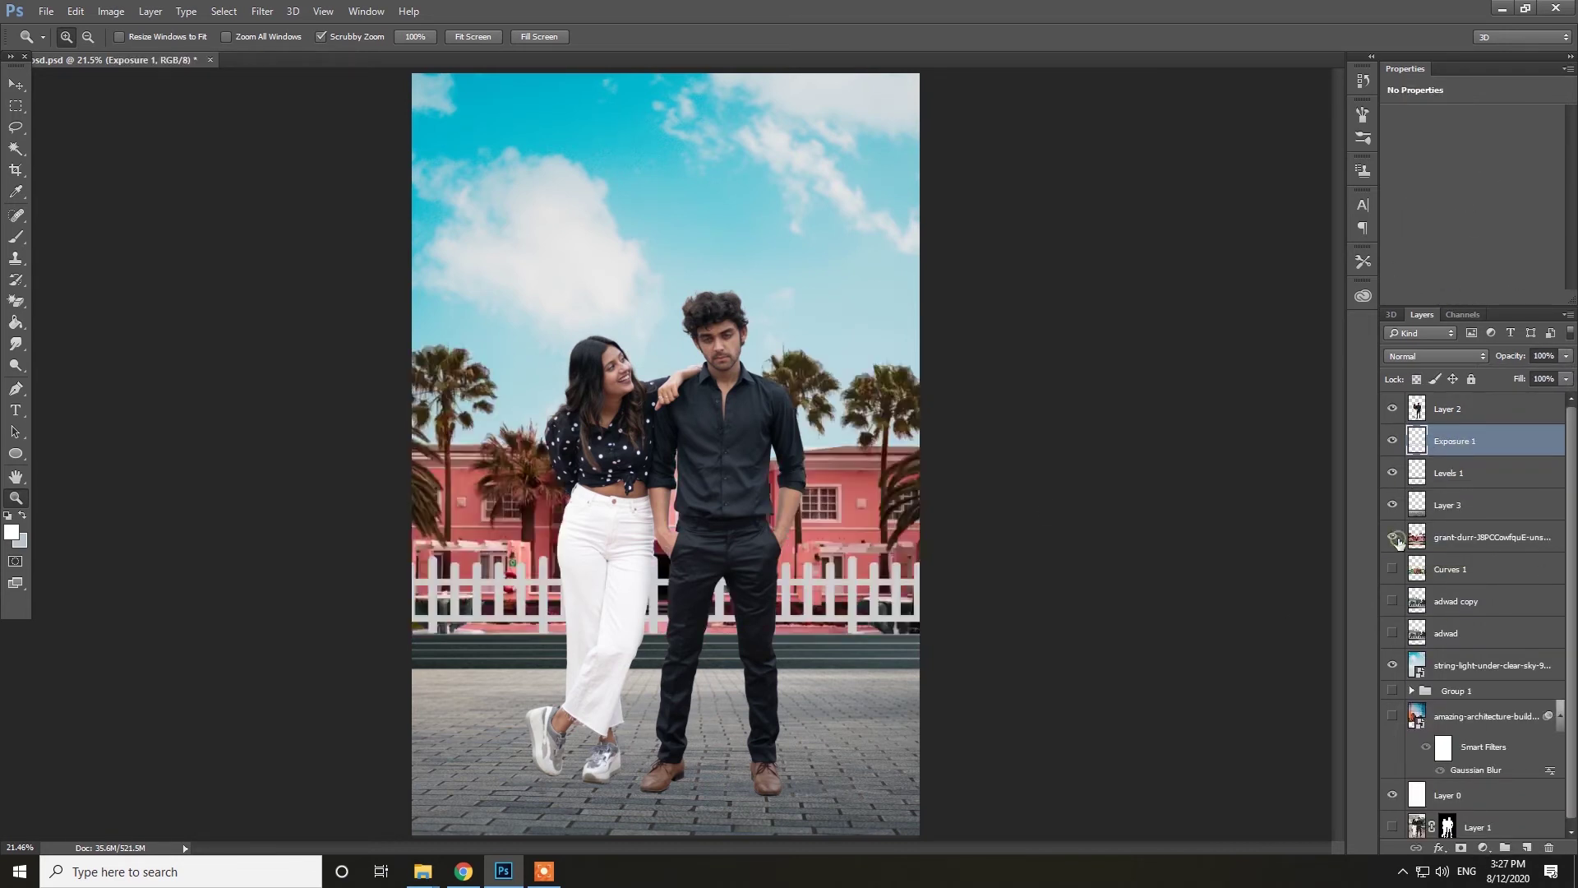
Apply Camera Raw shadows and blacks edits, then free-transform the peach tint Layer 4.
key(ctrl+alt+f)
key(Escape)
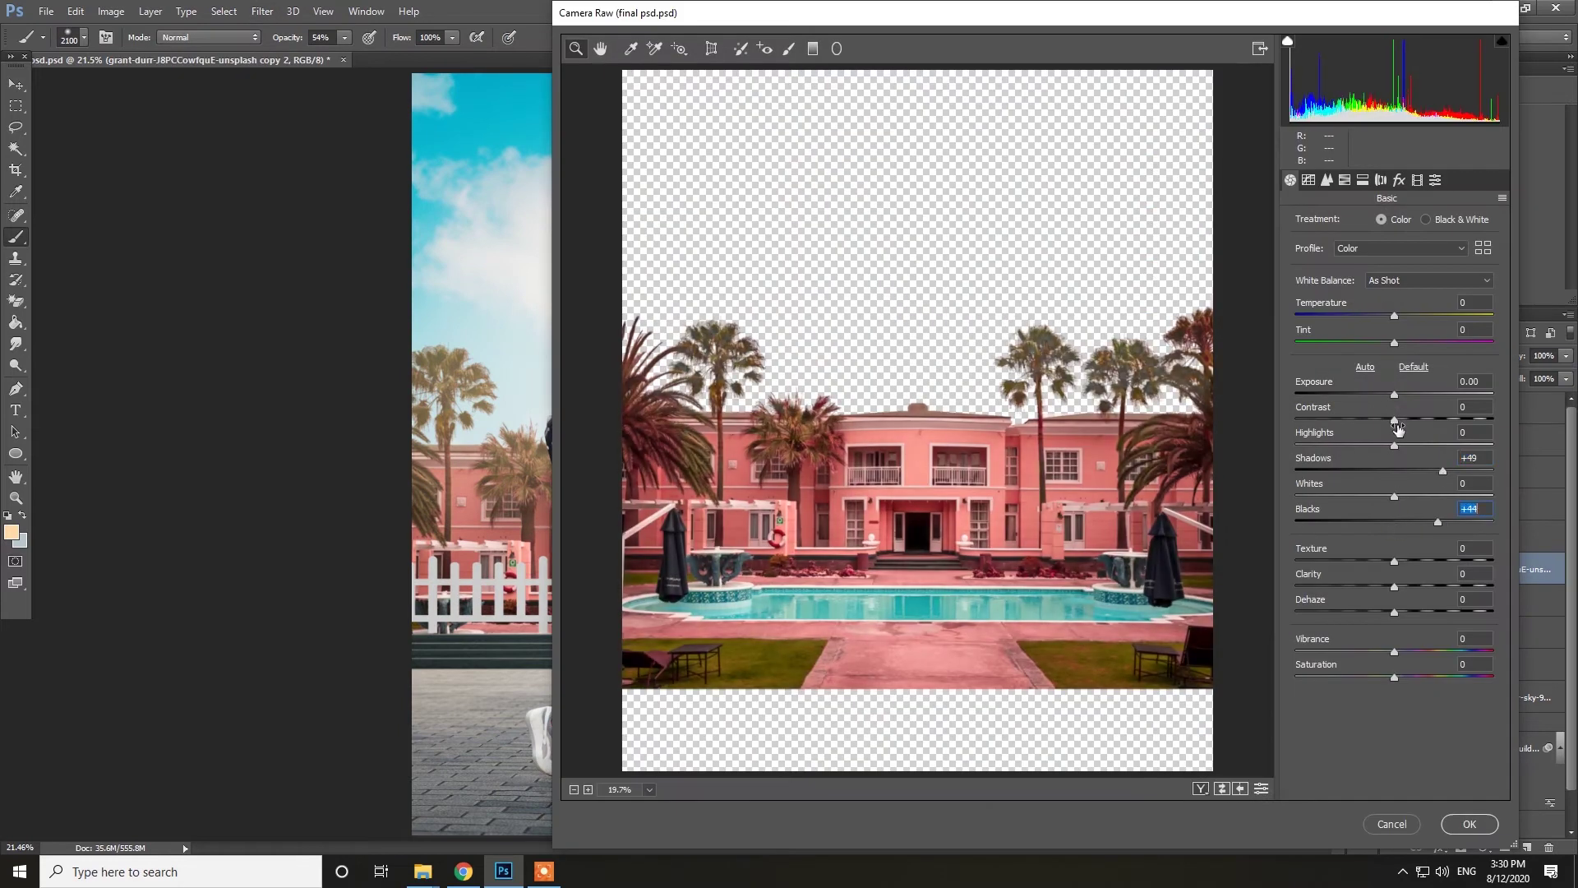
click(1469, 824)
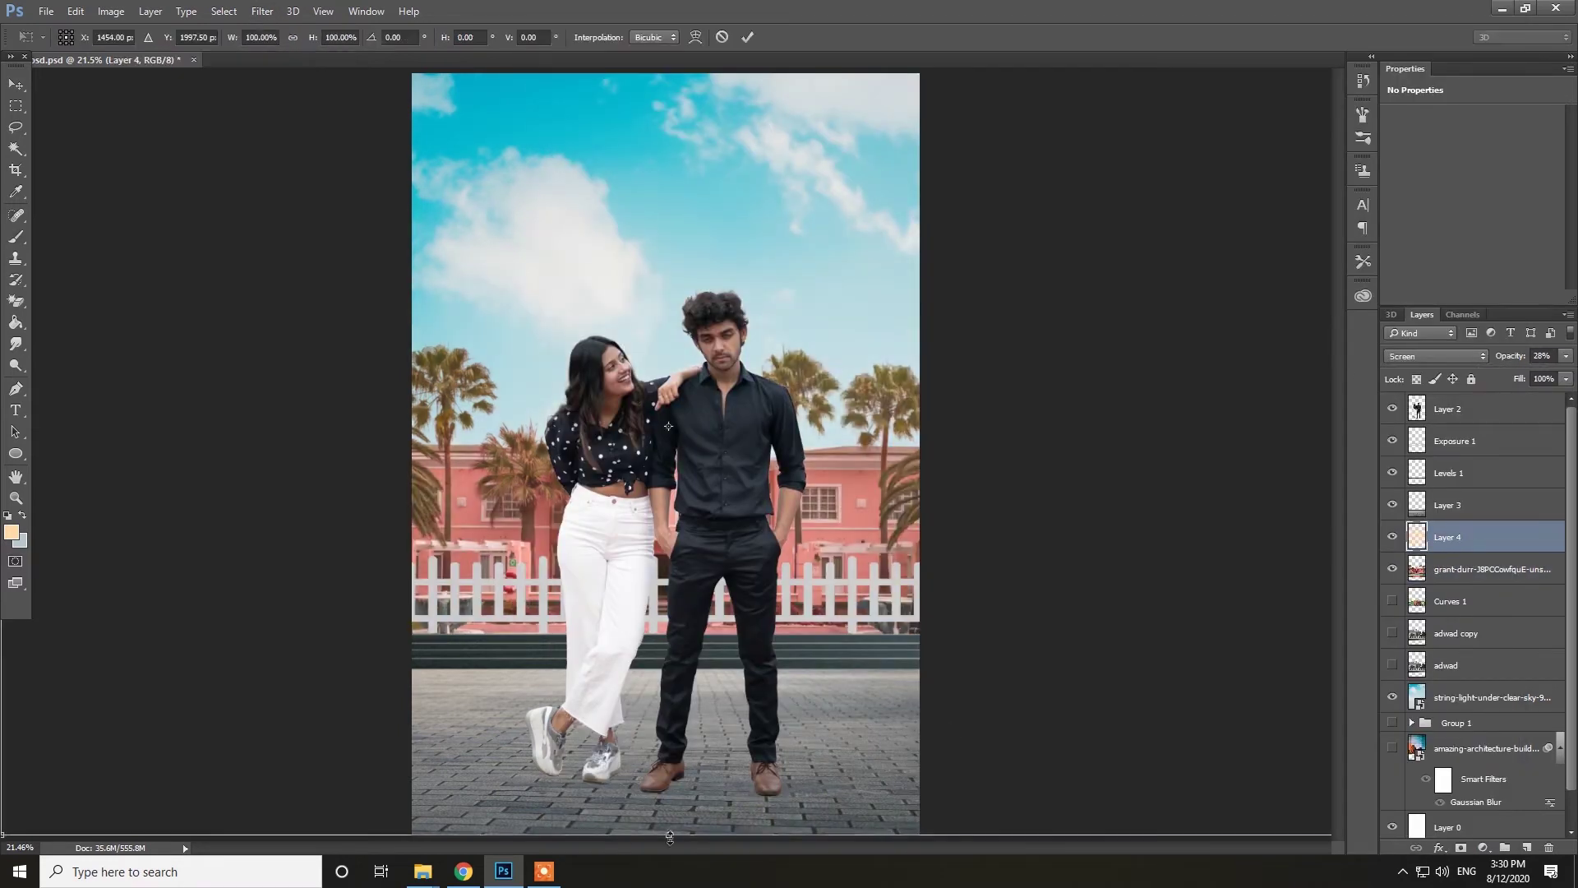
key(ctrl+t)
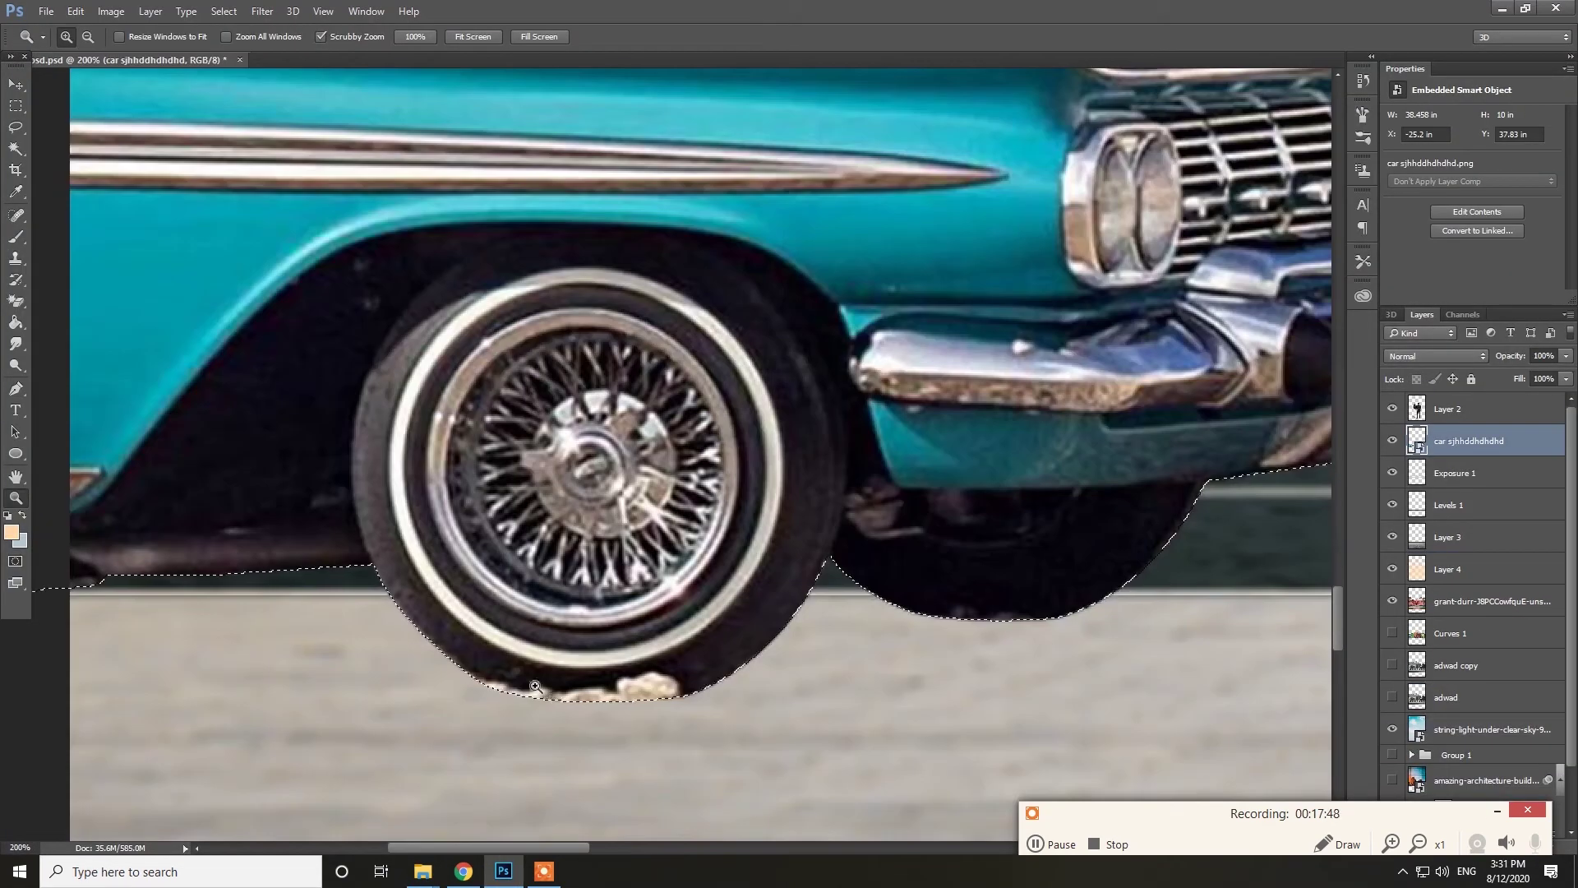
Dismiss the clone source warning and commit the transform of the car image.
key(s)
click(535, 685)
key(Return)
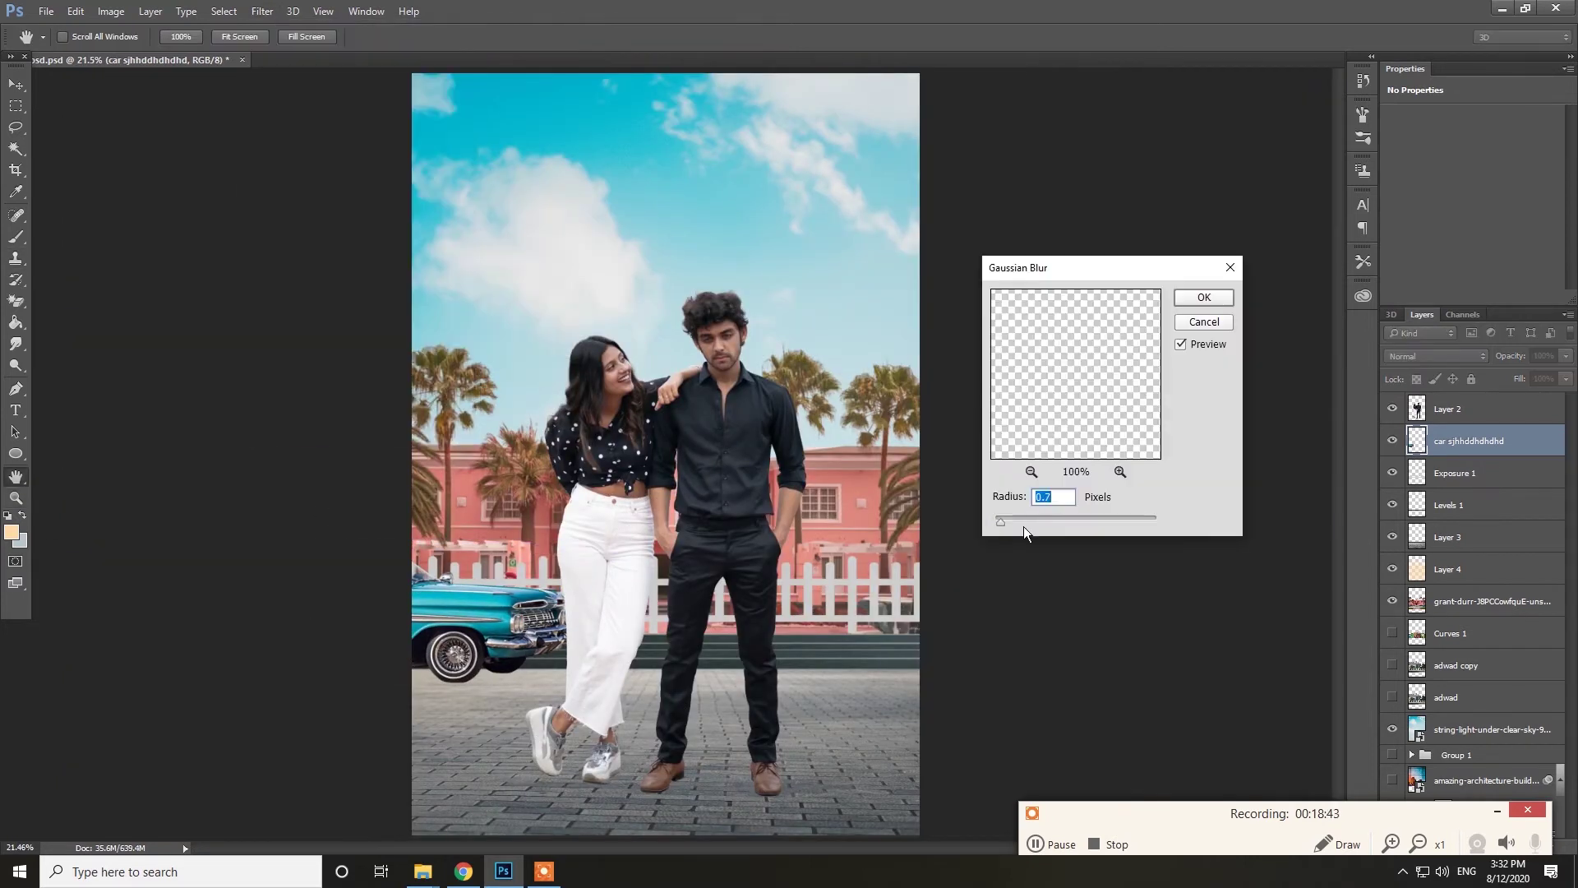
key(Return)
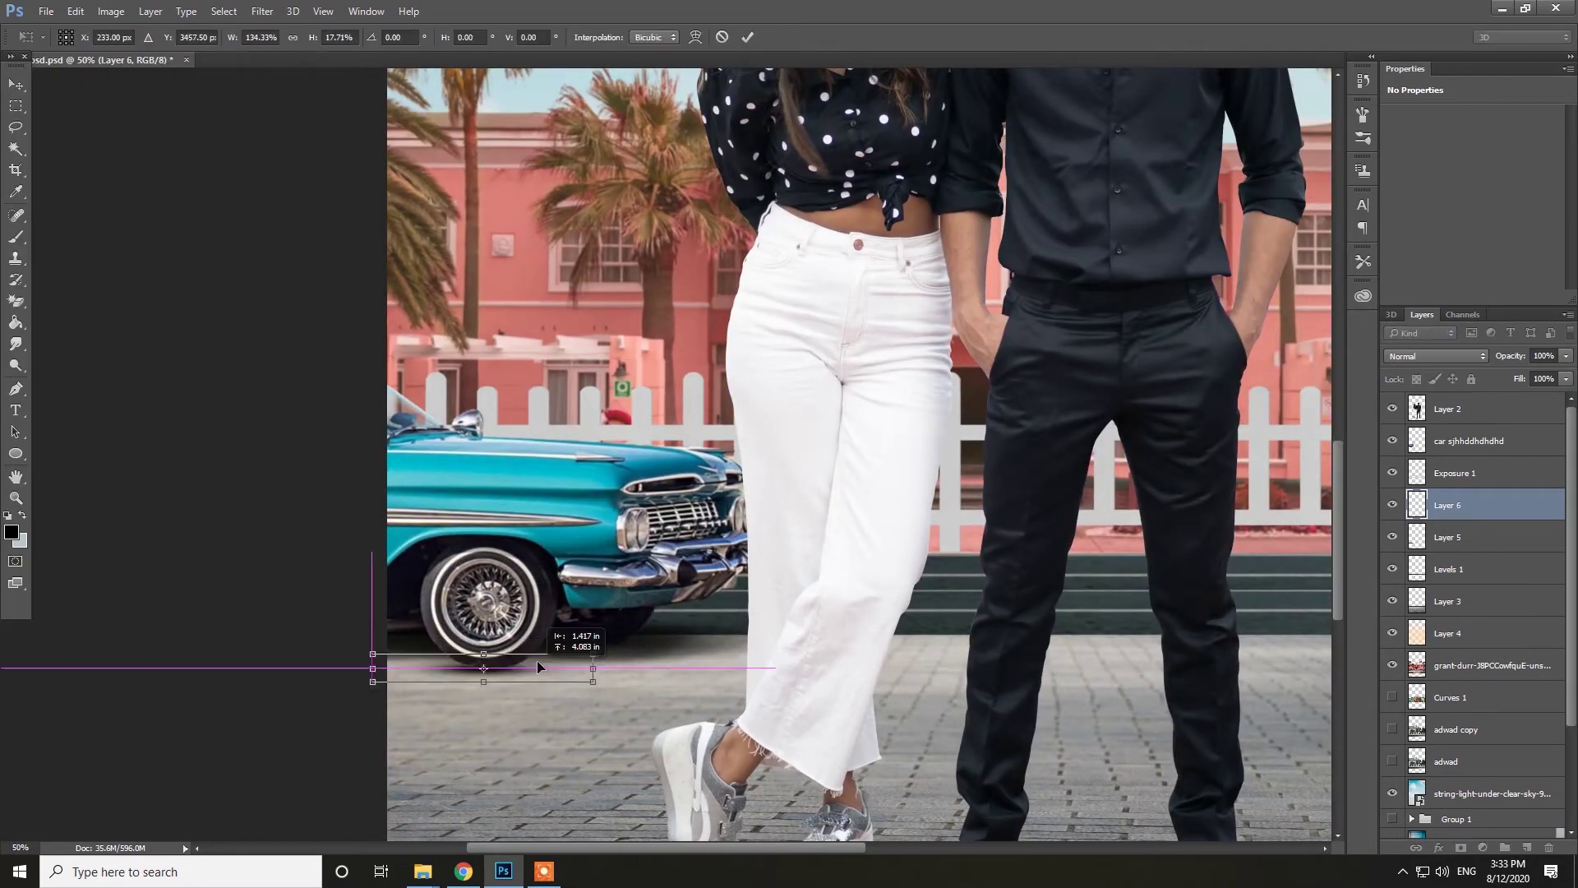
key(Return)
Switch to the Brush, select Layer 5, adjust brush options and fit the image in view.
key(b)
click(1448, 537)
click(84, 37)
double_click(76, 97)
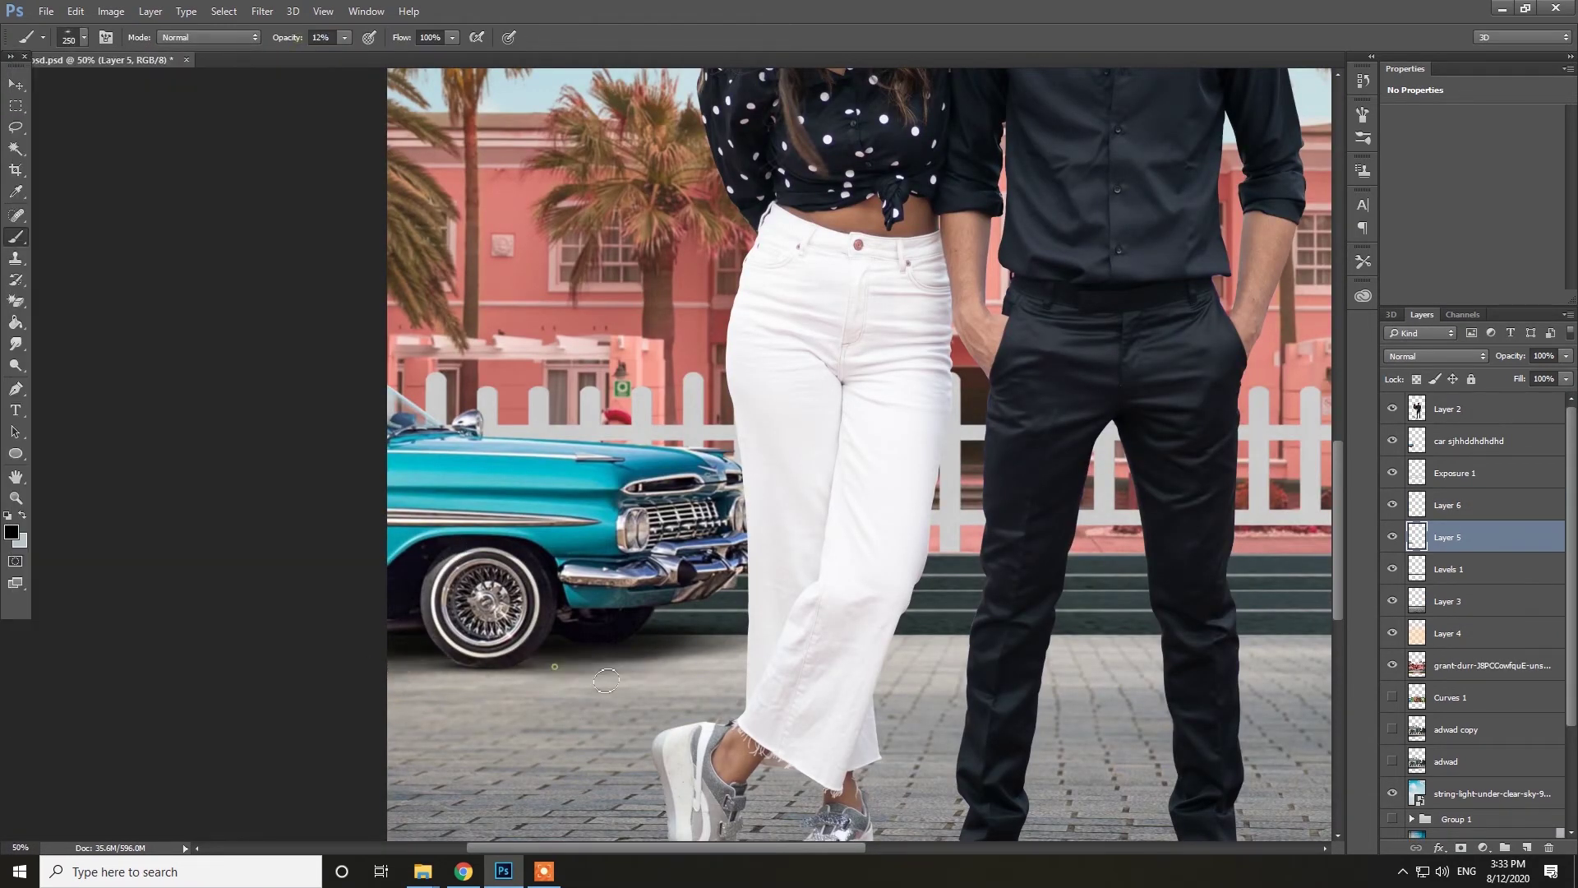
key(z)
key(ctrl+0)
Select the car and its shadow layers, move them lower, and group them into Group 2.
click(1469, 440)
shift+click(1448, 505)
mouse_move(1447, 505)
mouse_down()
mouse_move(1450, 663)
mouse_move(1455, 460)
mouse_up()
key(ctrl+g)
Add a clipped, darkening Exposure adjustment above Layer 5 and invert its mask.
click(1447, 492)
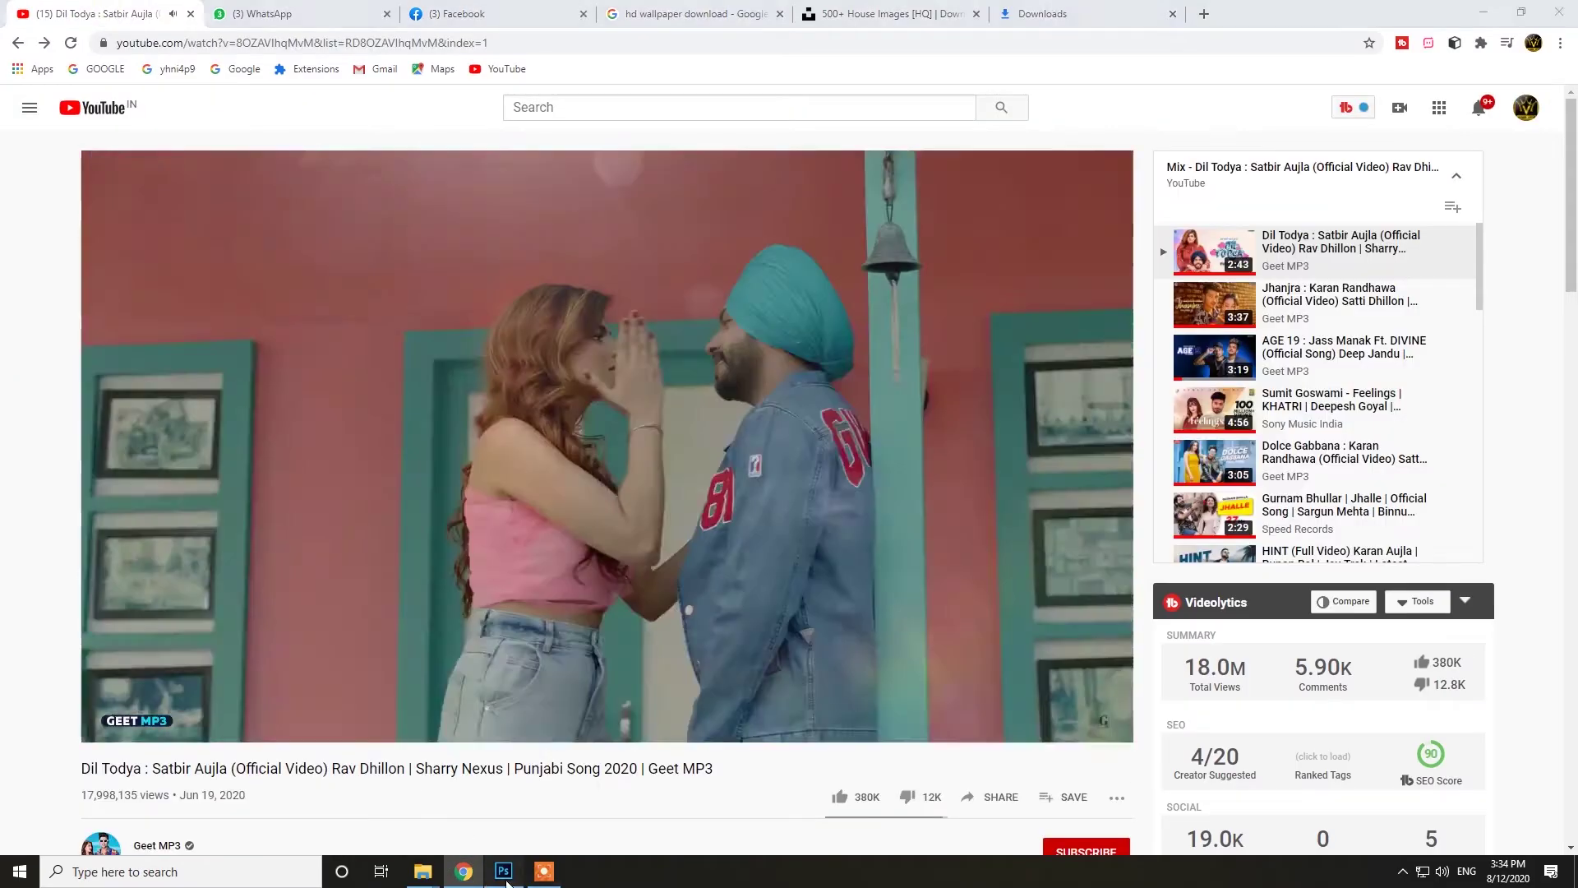
click(1484, 848)
click(1473, 612)
drag(1472, 156, 1420, 159)
key(ctrl+i)
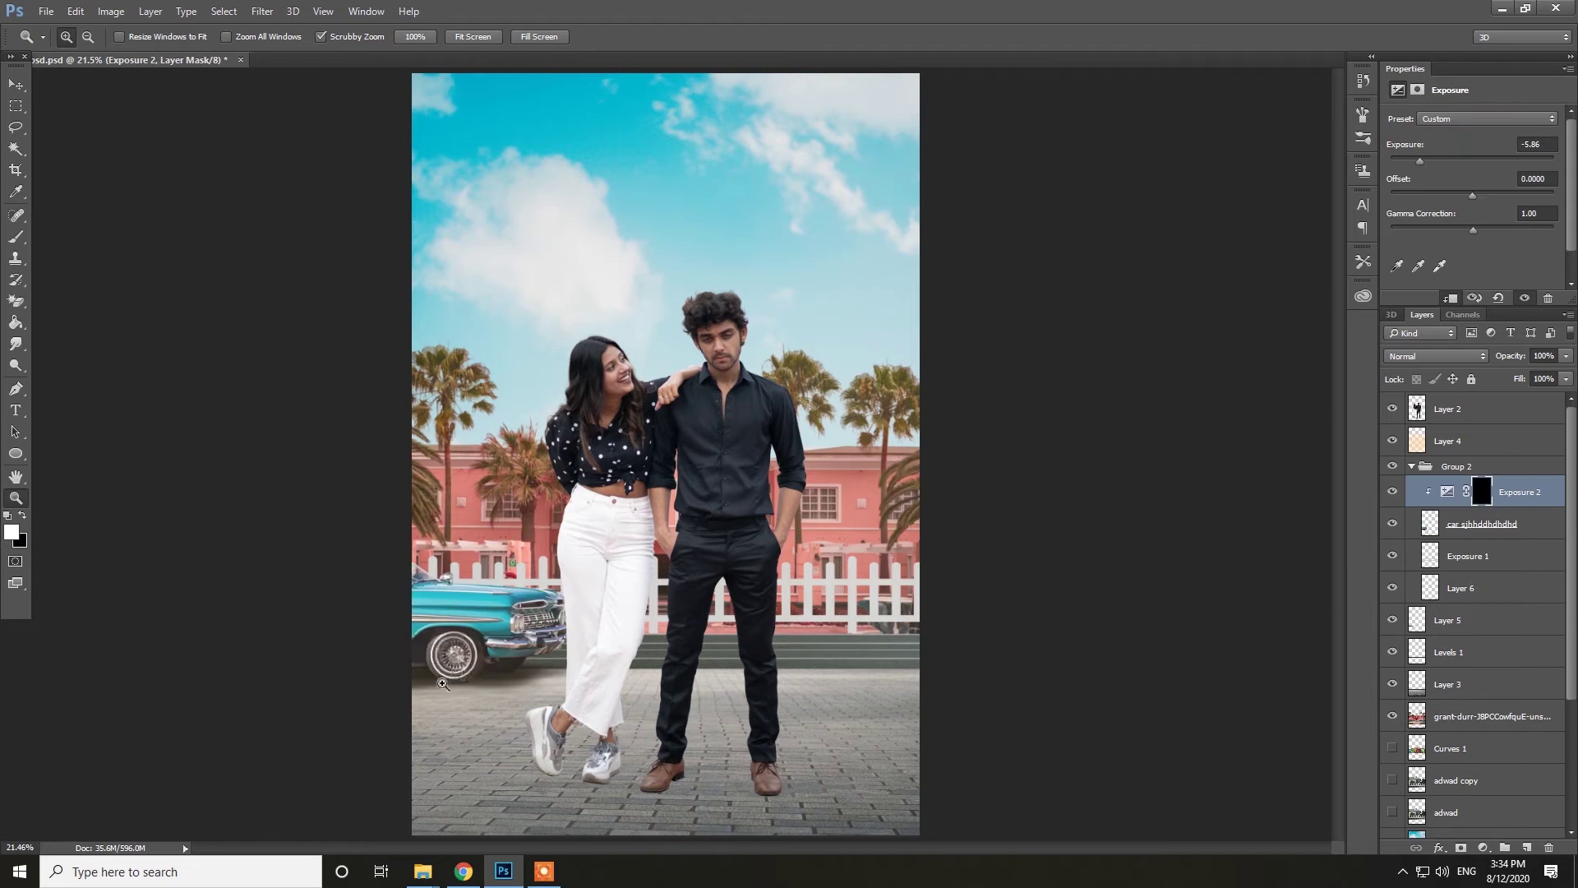
Paint a soft shadow on the Exposure mask under the car and its front wheel.
key(b)
scroll(526, 625, up, 4)
key(Escape)
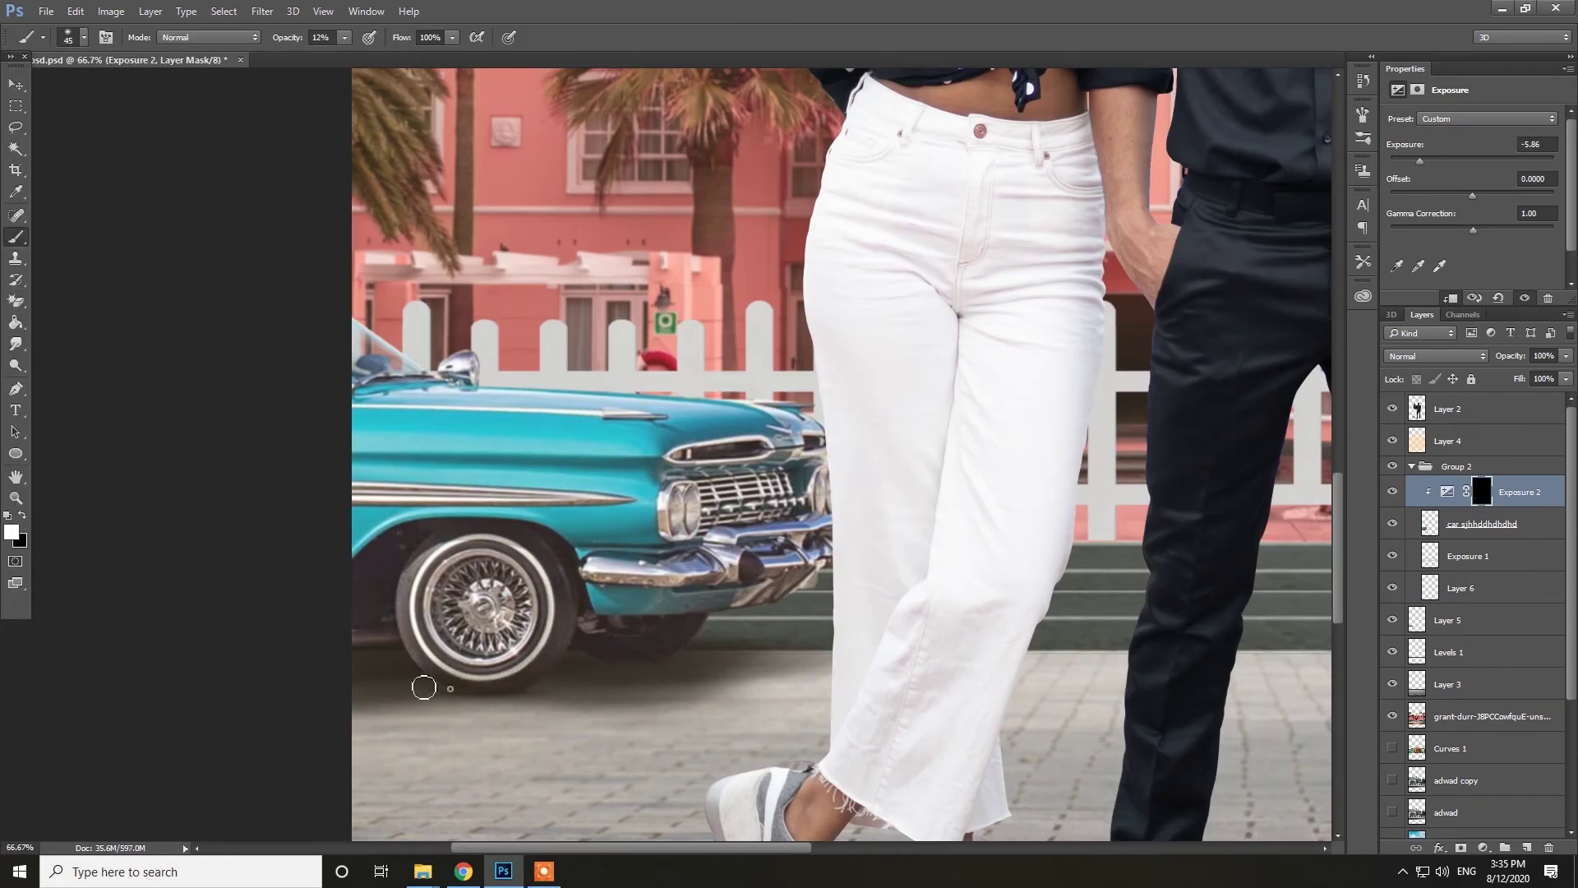
key(bracketright)
key(bracketright)
key(bracketright)
drag(589, 618, 386, 638)
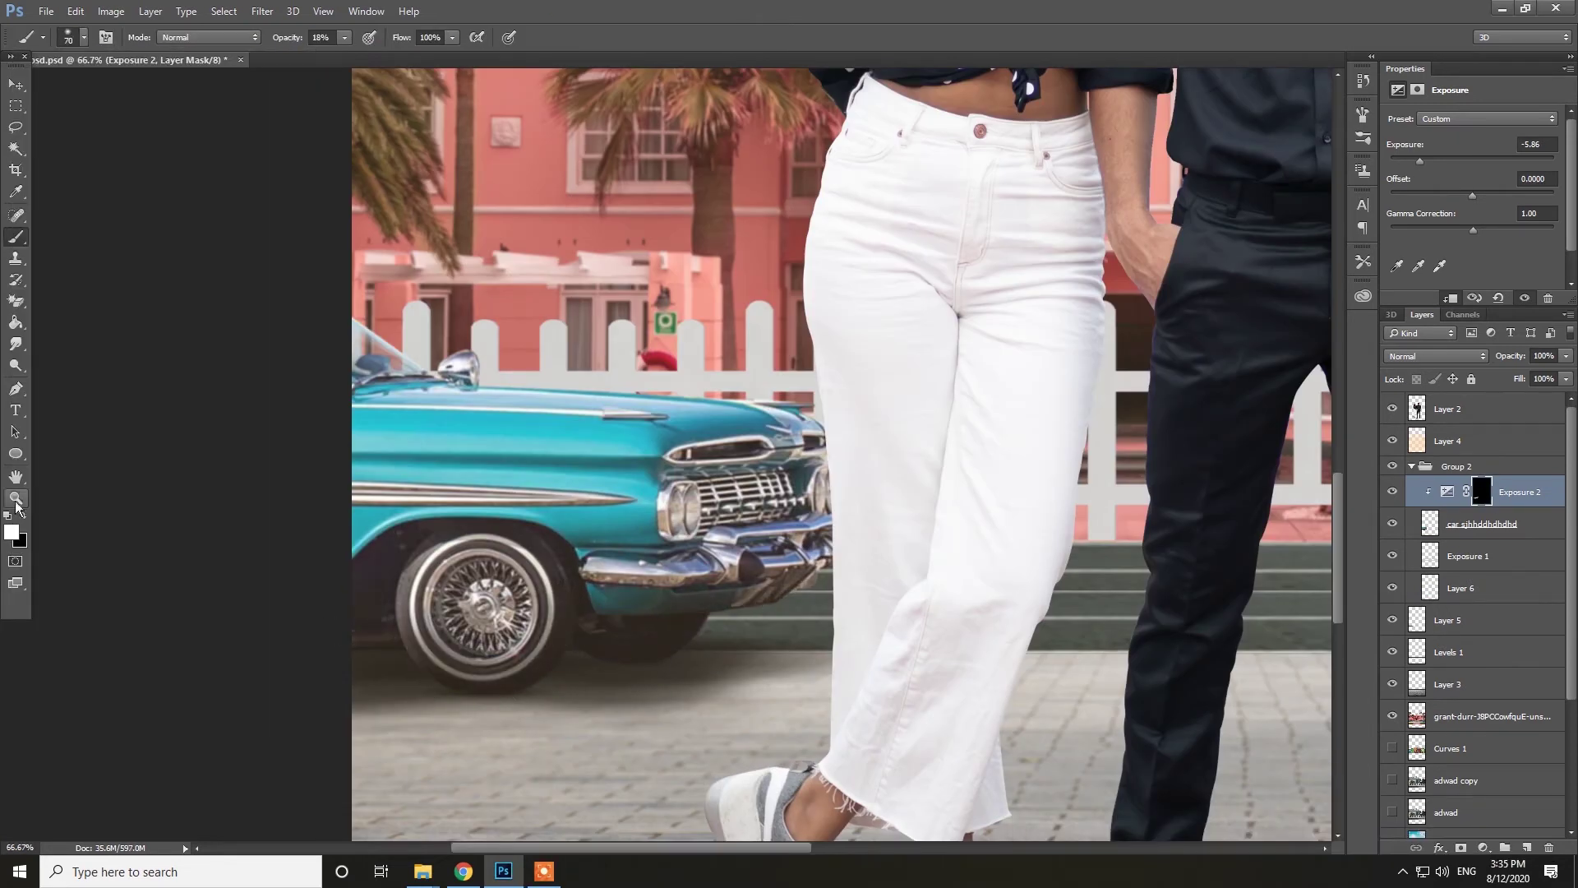
Fit the image in view and collapse Group 2.
key(ctrl+0)
click(1457, 466)
key(v)
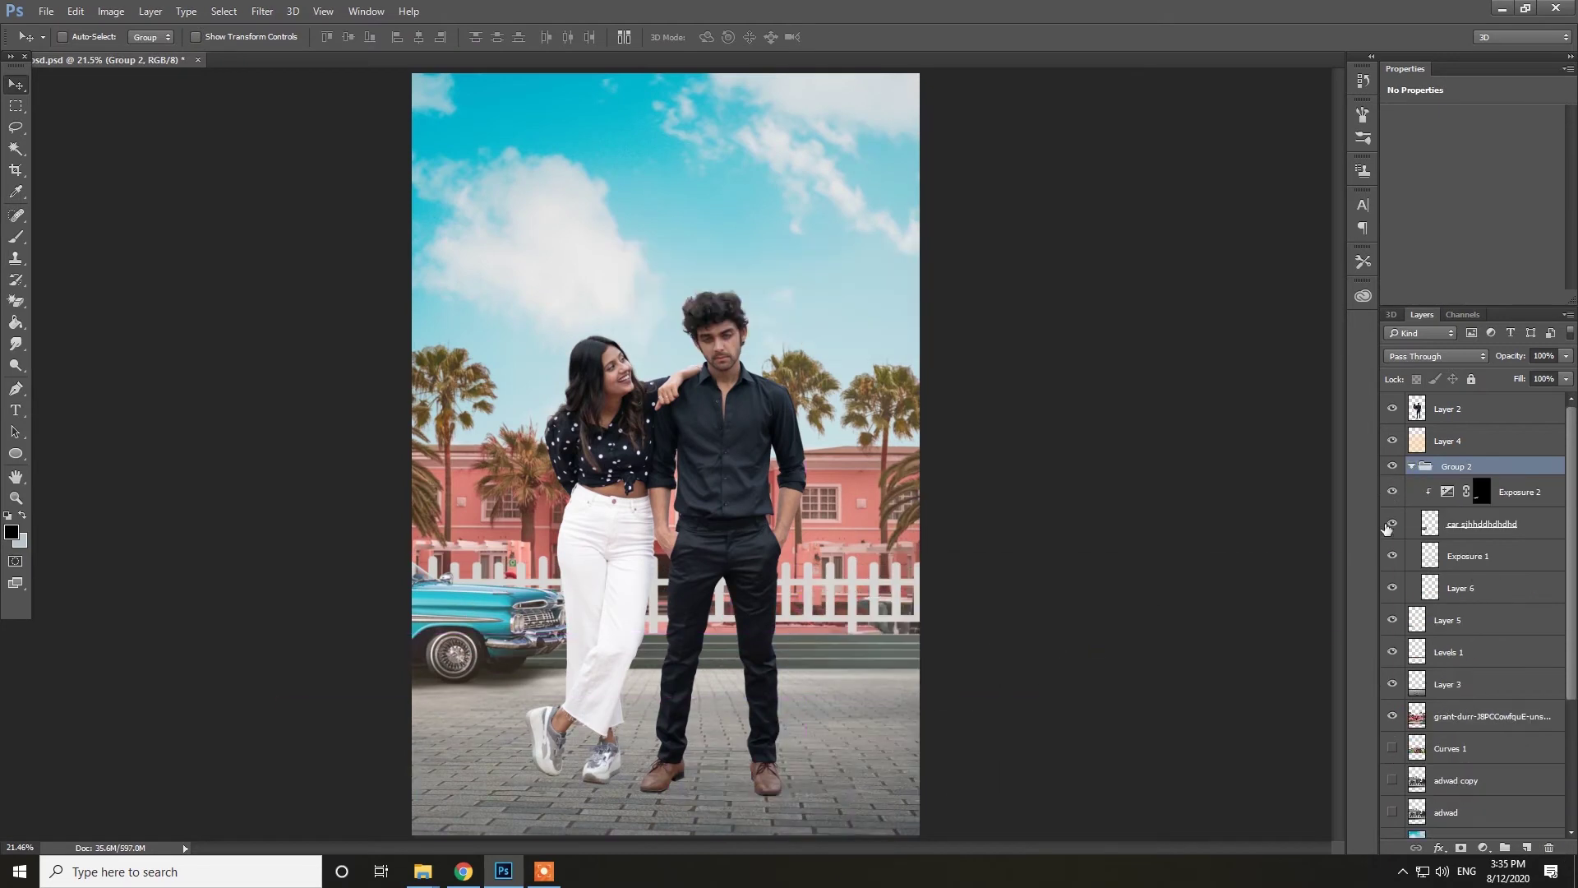
drag(1460, 555, 1478, 524)
Add an inverted Exposure adjustment at -3.03 above Layer 4 and paint darkening along the image bottom.
click(1449, 440)
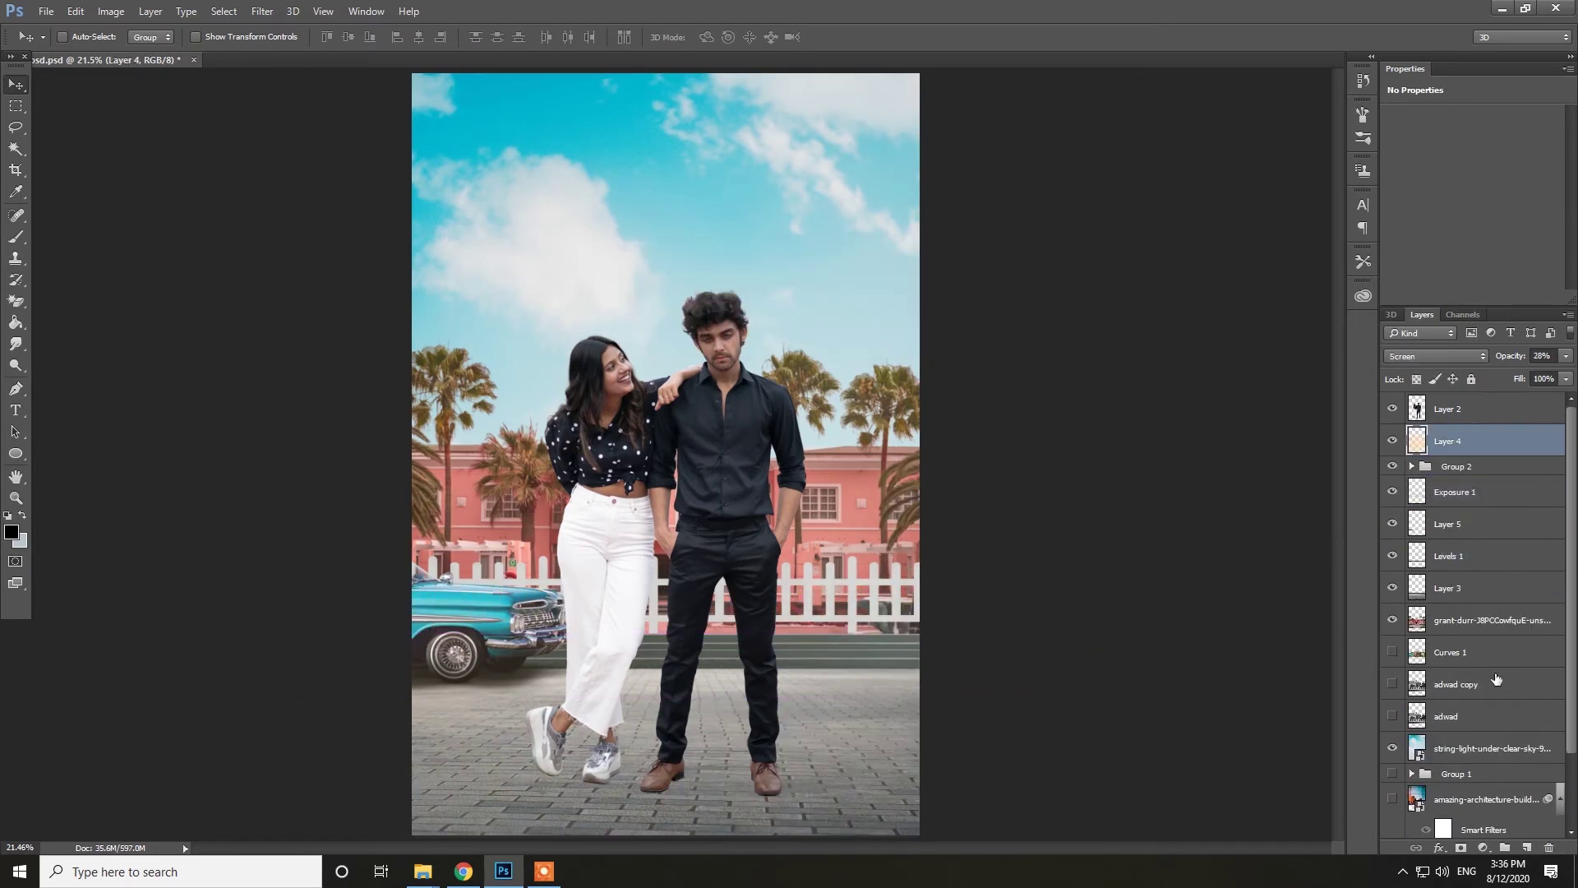
drag(1472, 161, 1436, 162)
key(ctrl+i)
key(b)
drag(494, 773, 999, 797)
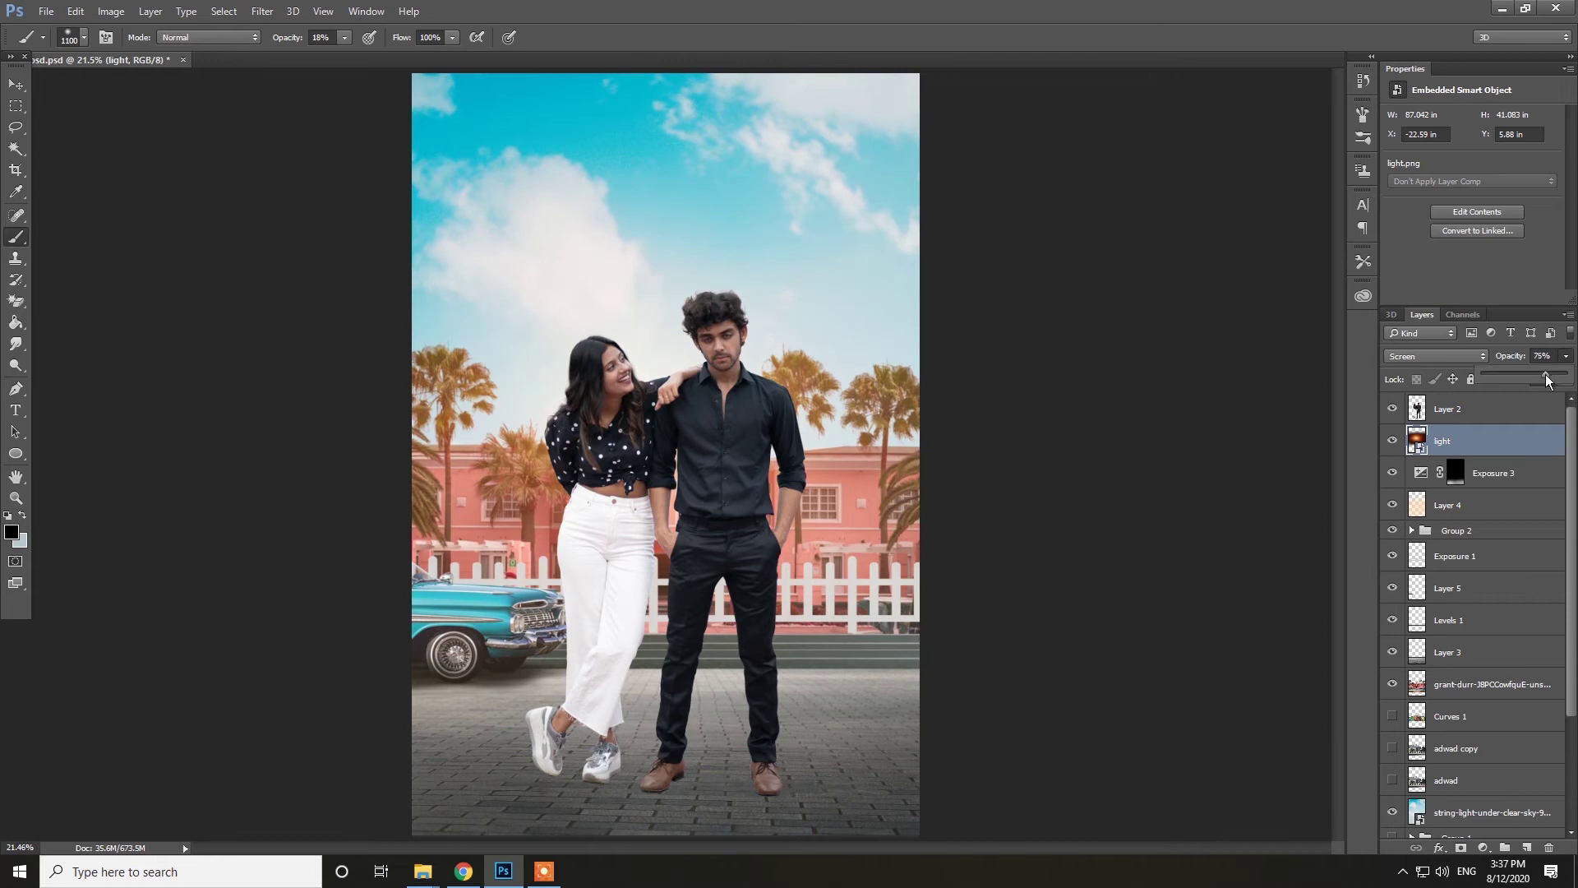
Give Layer 2 an Overlay beige Inner Shadow: distance 22, choke 6, size 1.
click(941, 303)
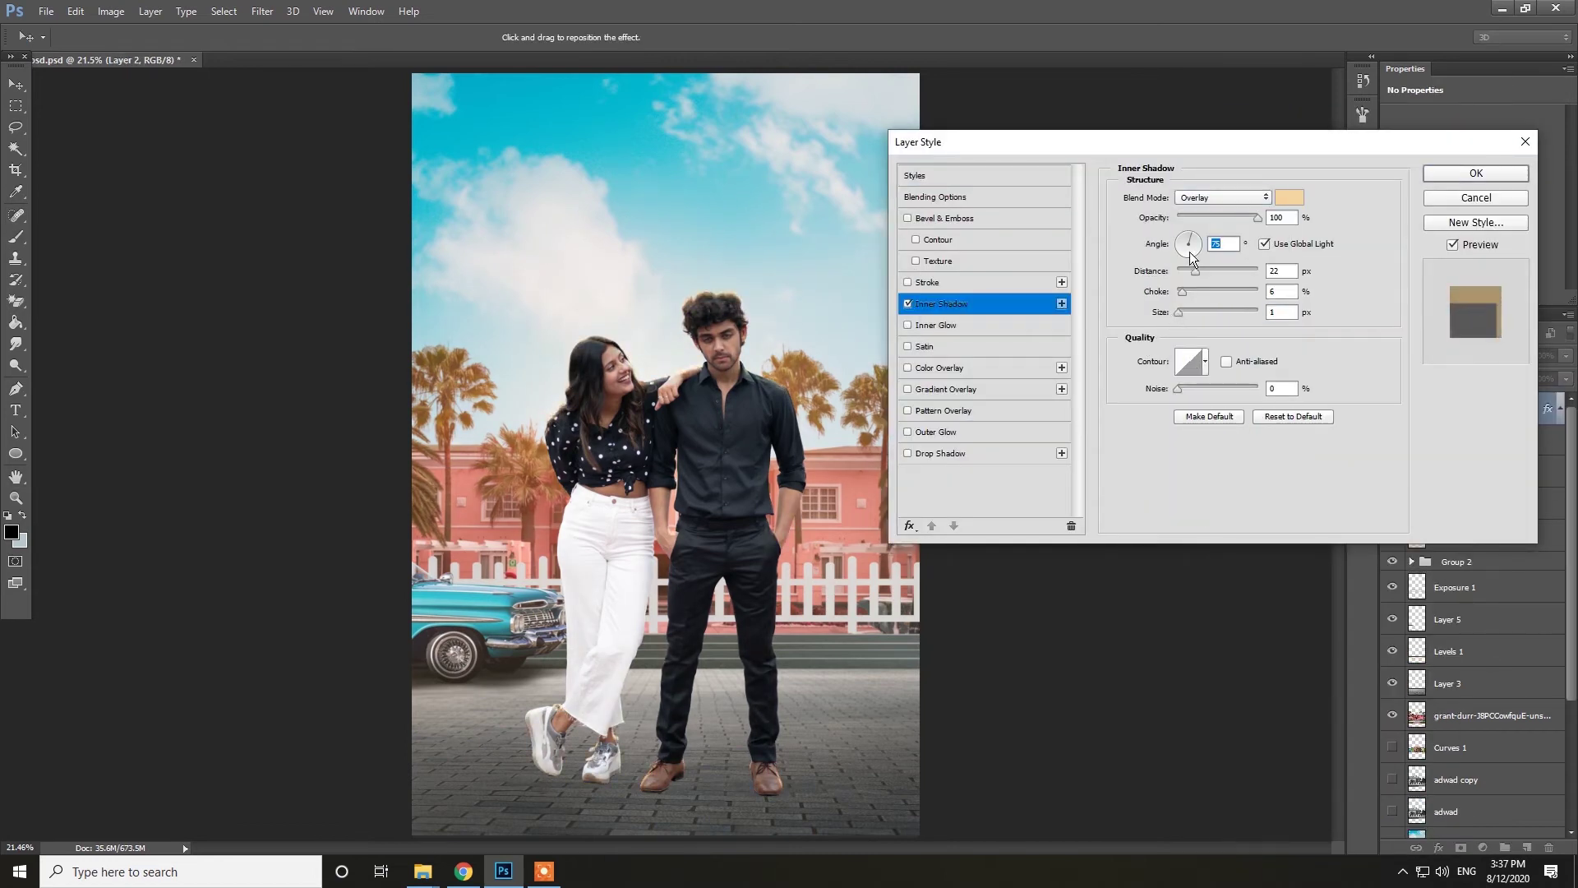
click(1289, 197)
click(1390, 147)
click(1476, 173)
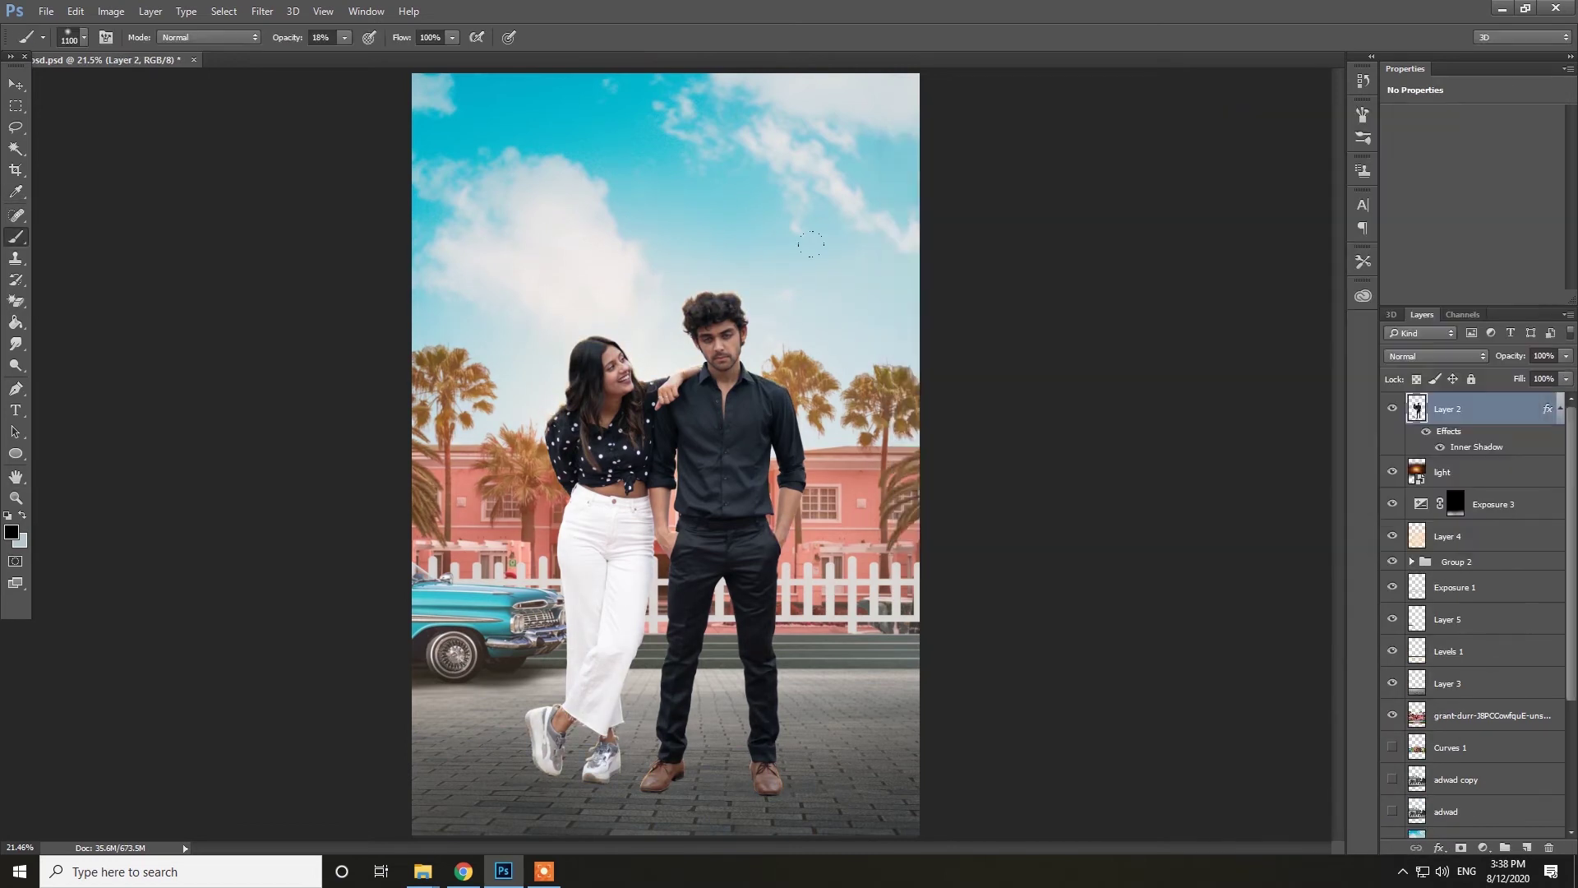
key(z)
click(729, 434)
Split the couple's inner shadow effect onto its own layer and add a mask.
right_click(1549, 408)
click(1410, 768)
click(1460, 848)
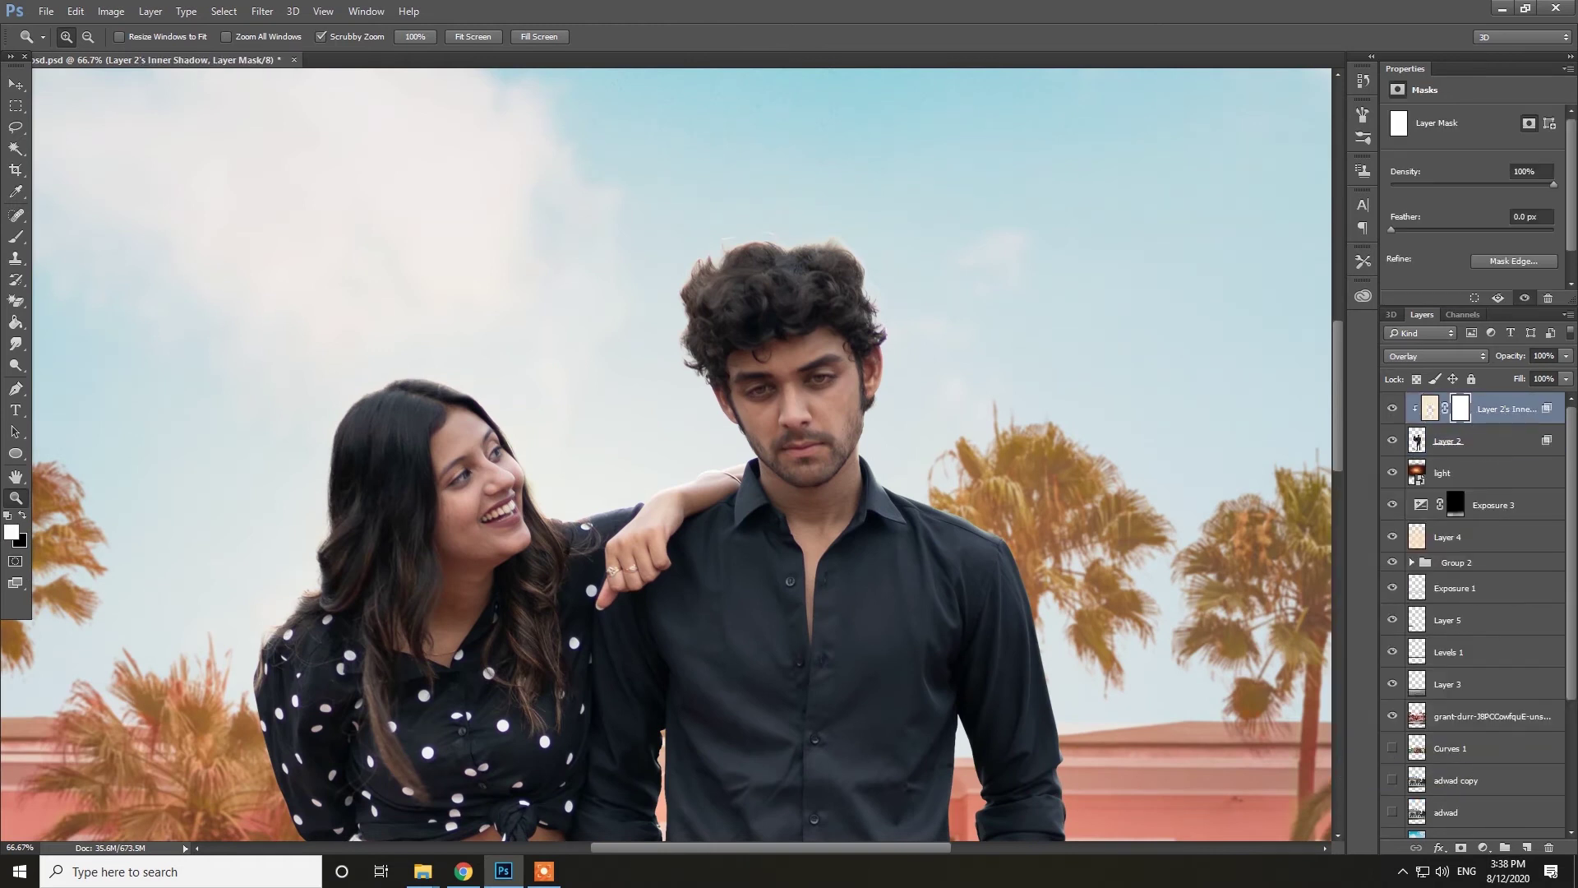
key(b)
scroll(788, 210, down, 10)
key(bracketleft)
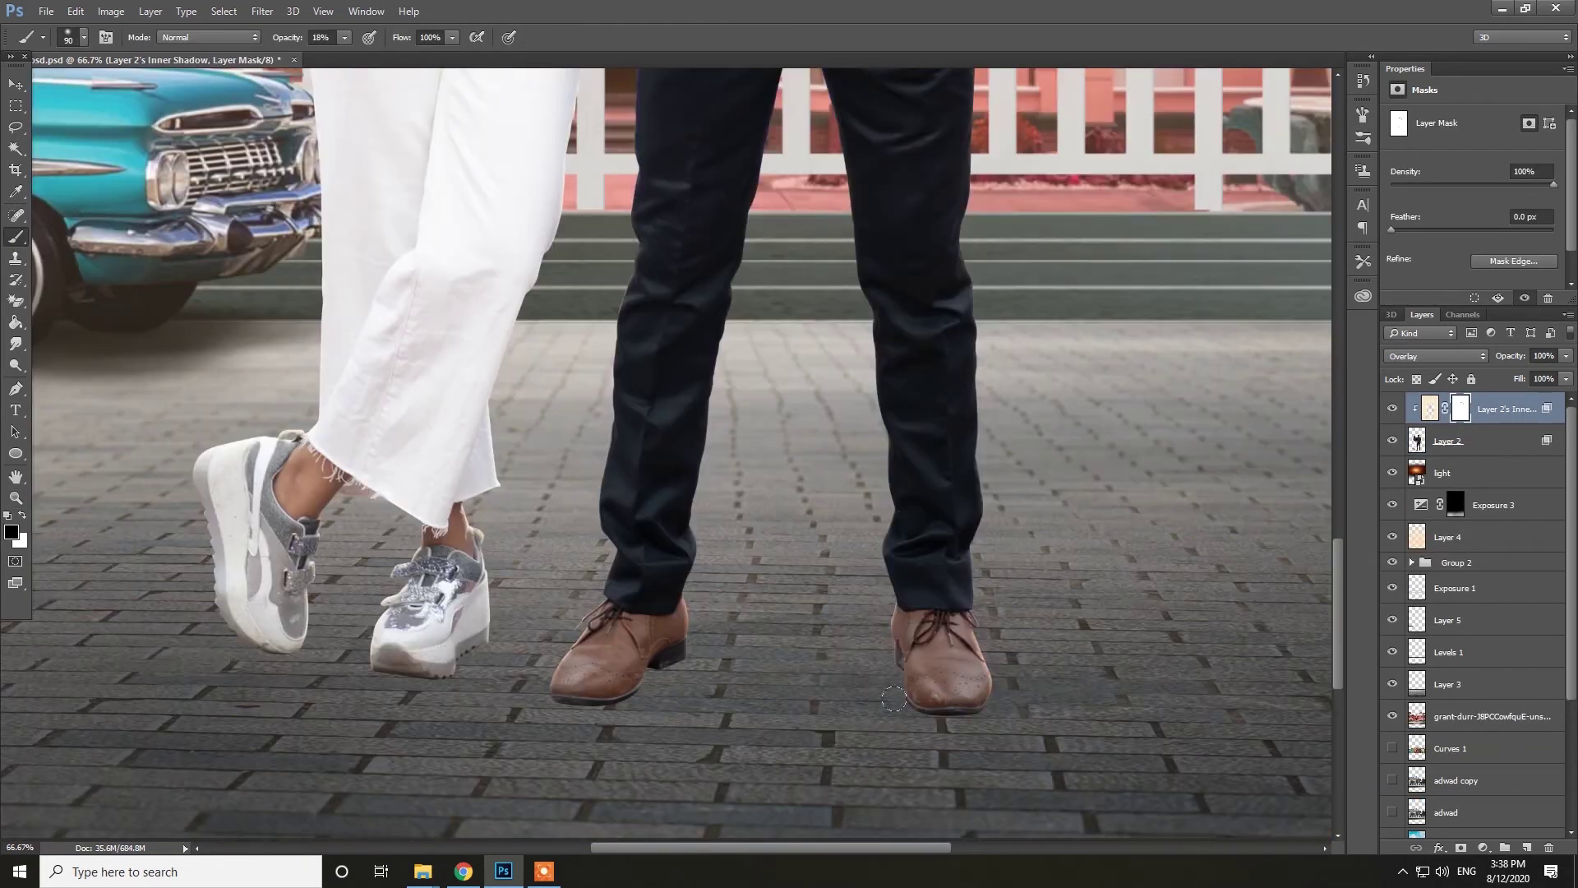
Sample a warm beige from the image and brush it over the woman's hair on a new layer.
key(ctrl+0)
click(11, 532)
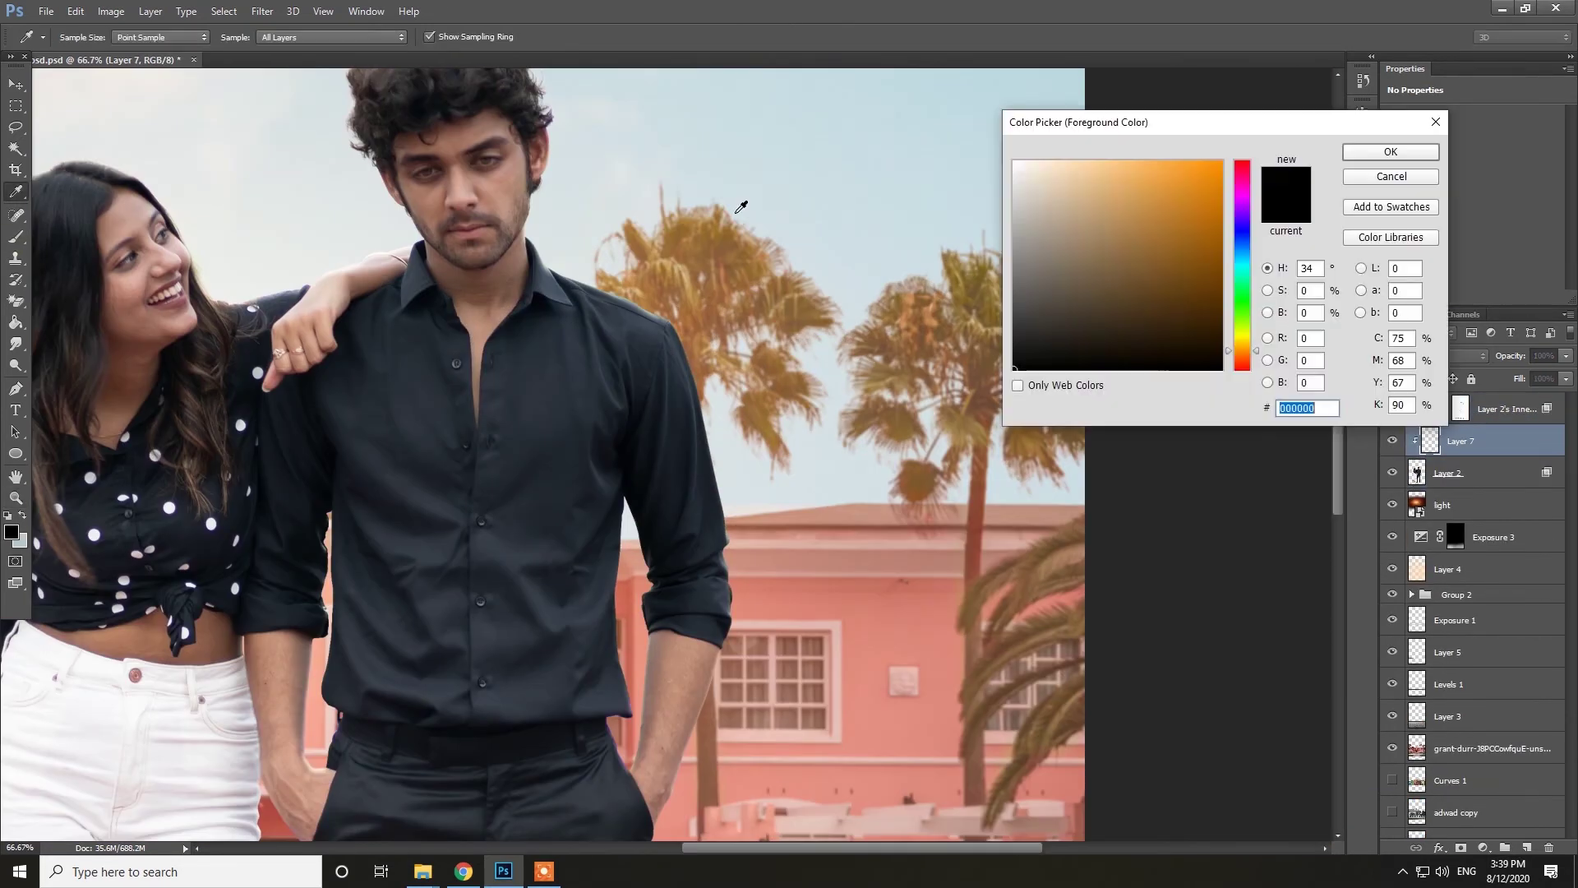
click(1392, 148)
click(1528, 848)
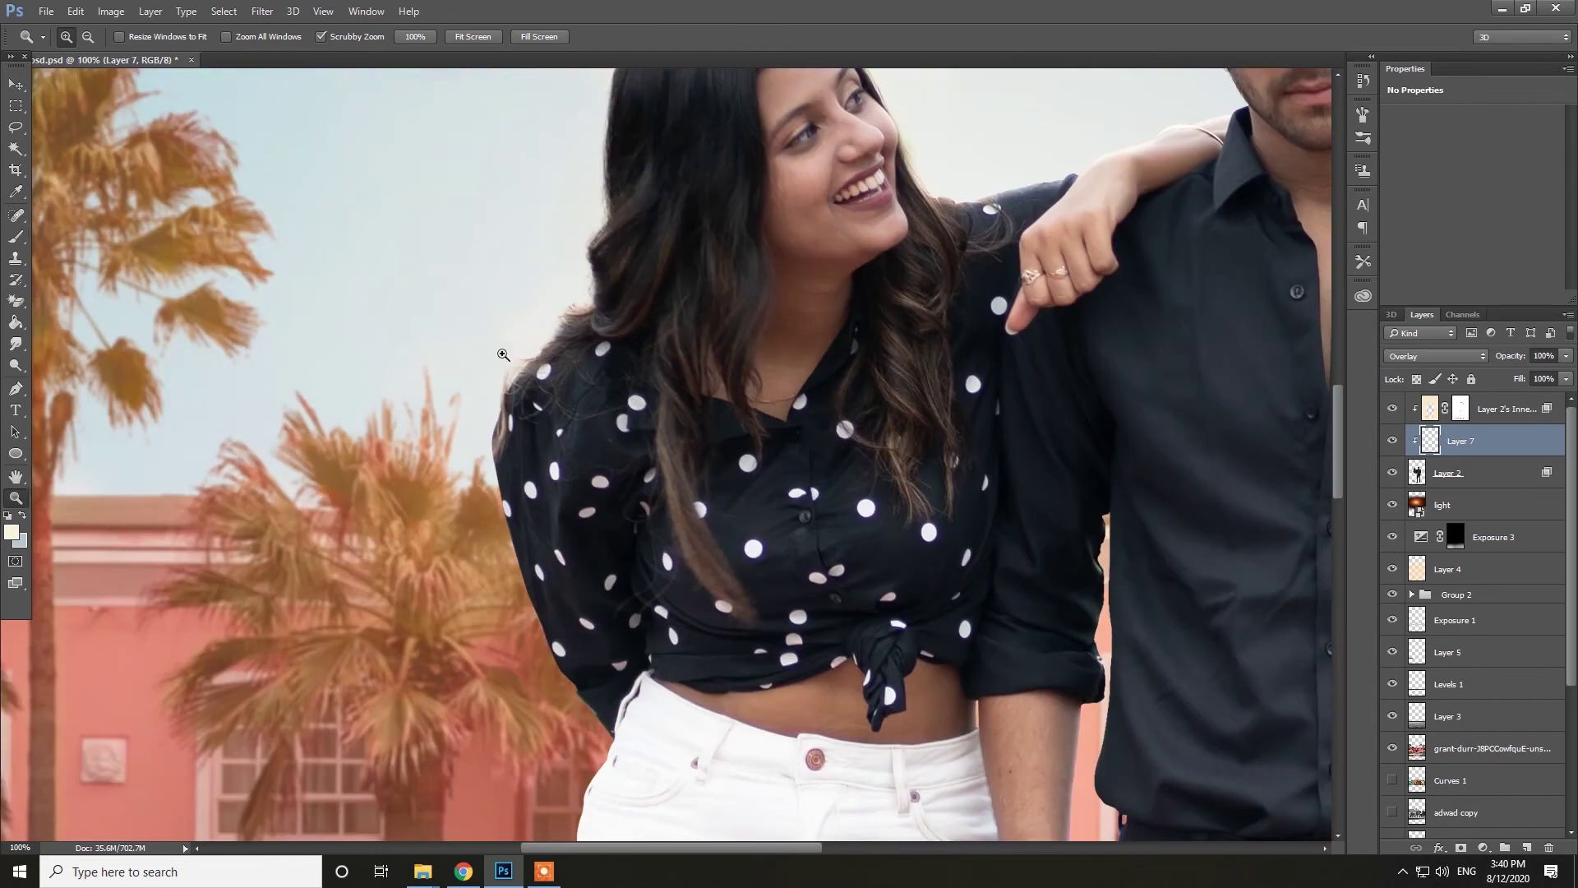
key(b)
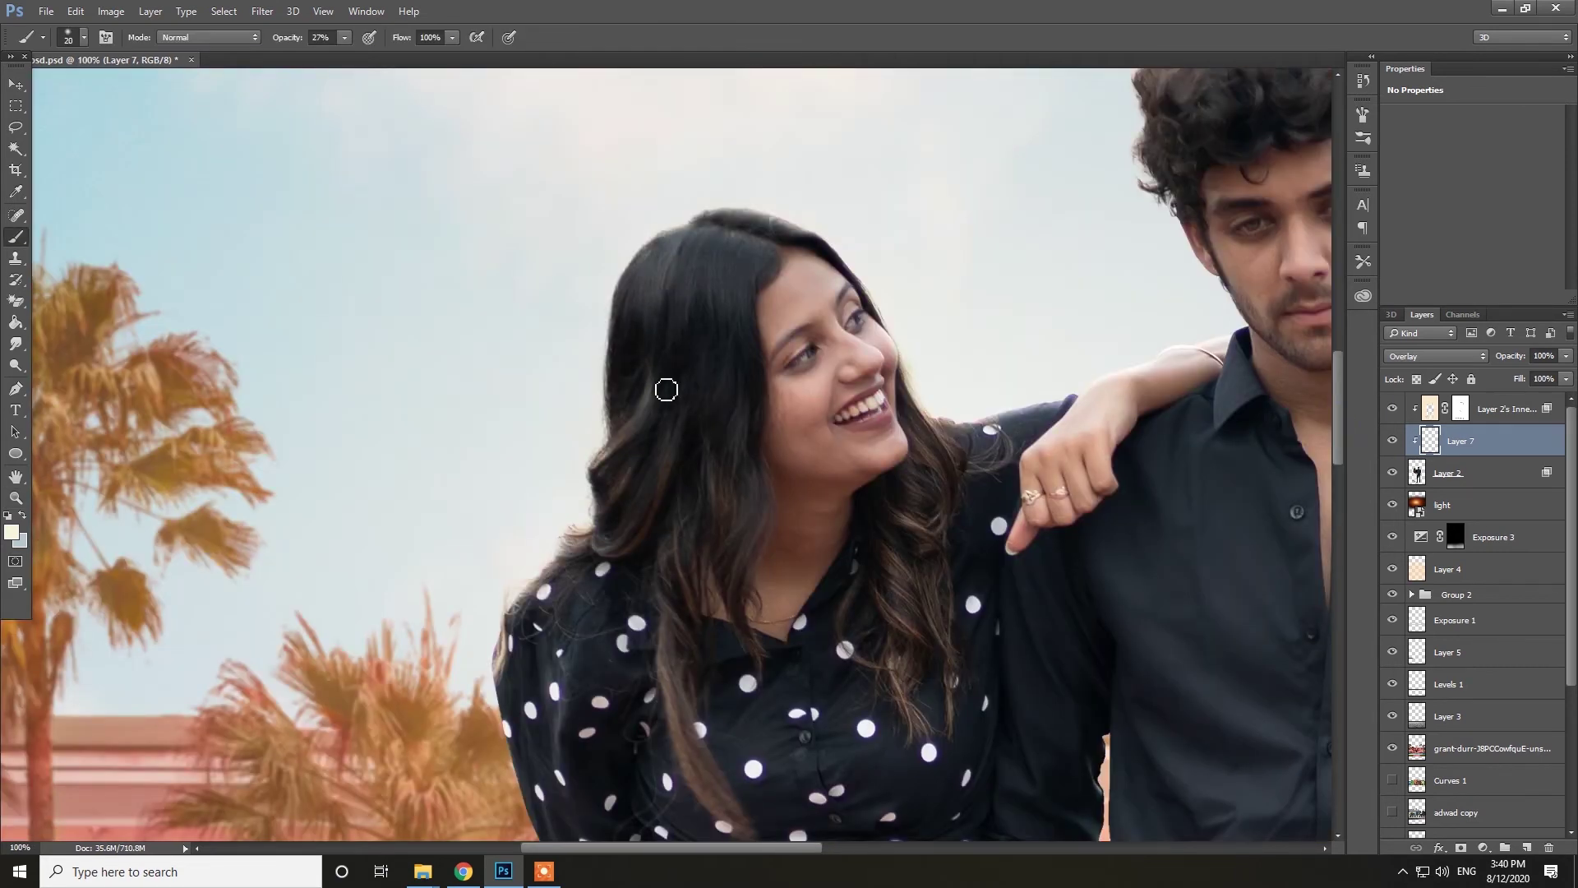
scroll(596, 557, down, 5)
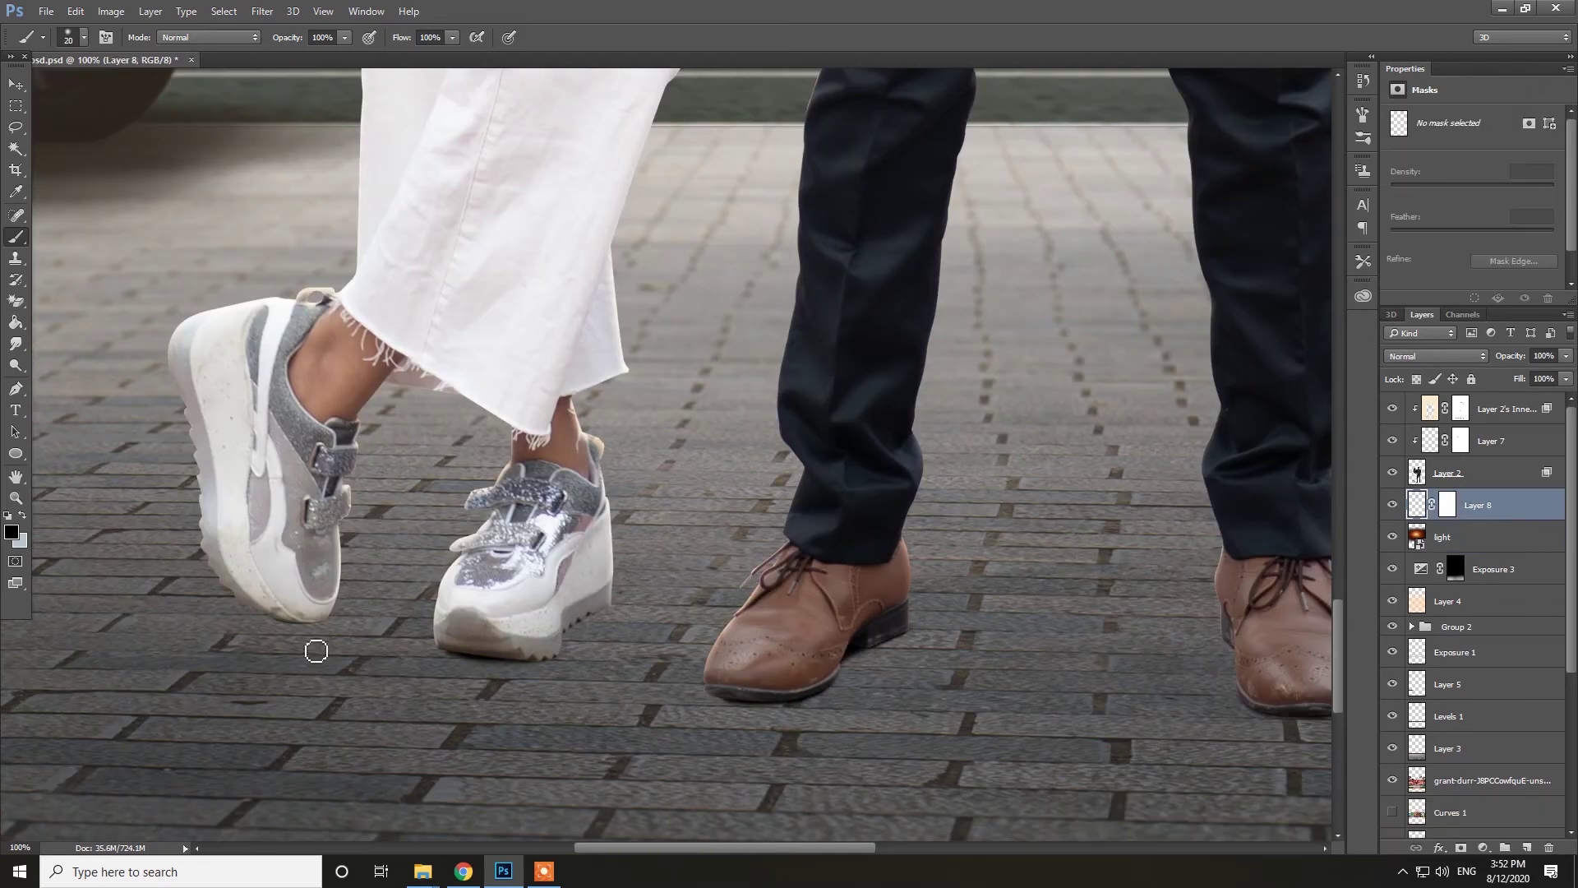
Duplicate the shoe shadow layer and stretch the copy beneath the woman's shoe.
key(Return)
key(ctrl+alt+t)
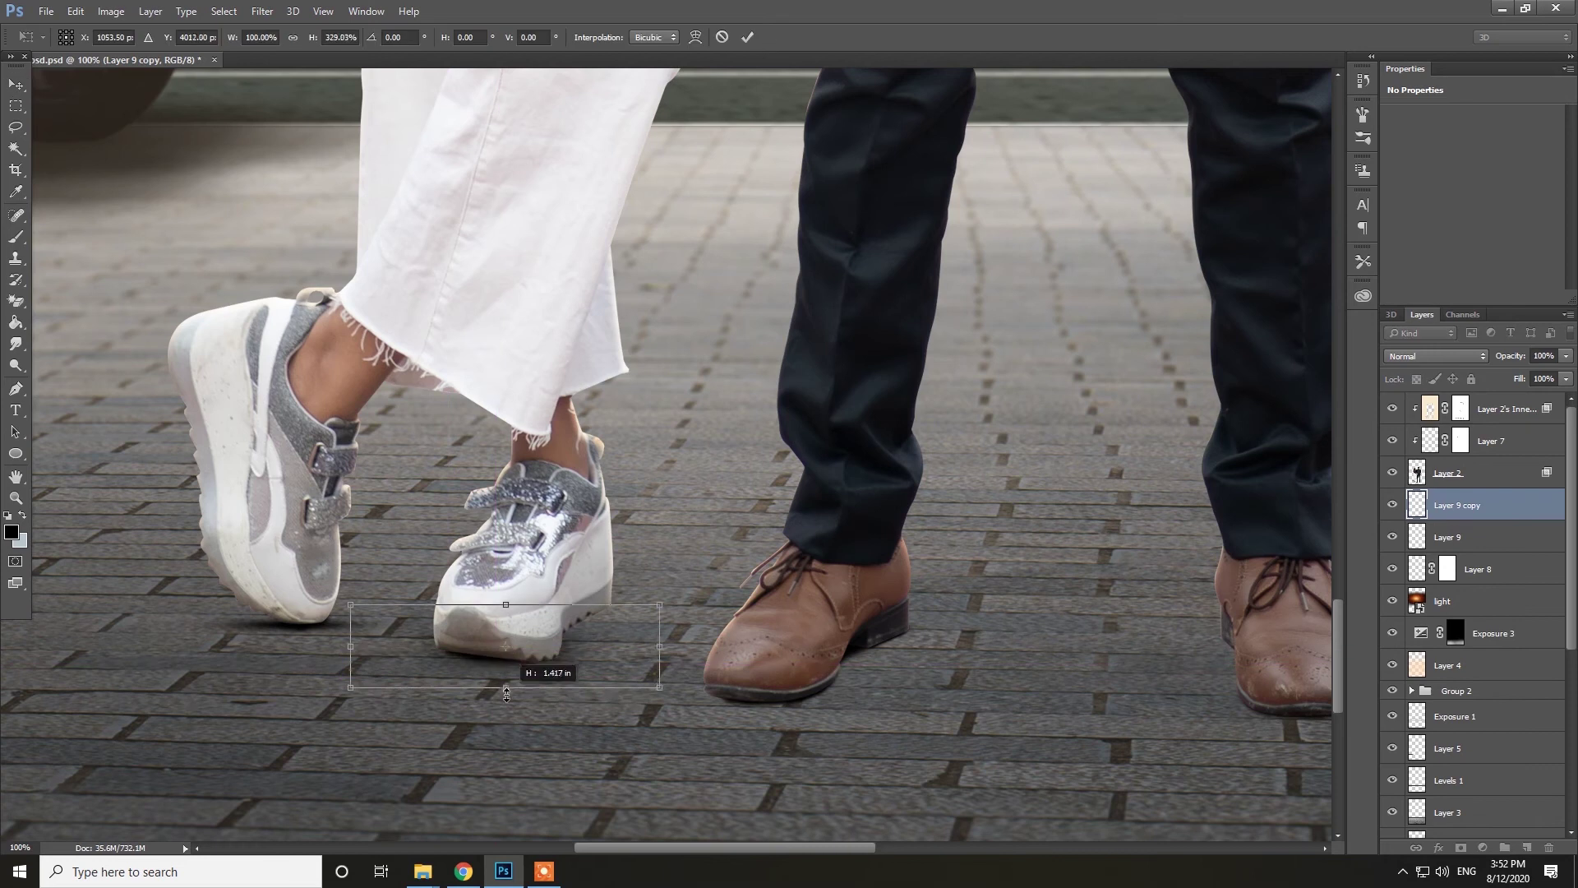
mouse_move(448, 638)
mouse_down()
mouse_move(594, 599)
mouse_move(855, 650)
mouse_up()
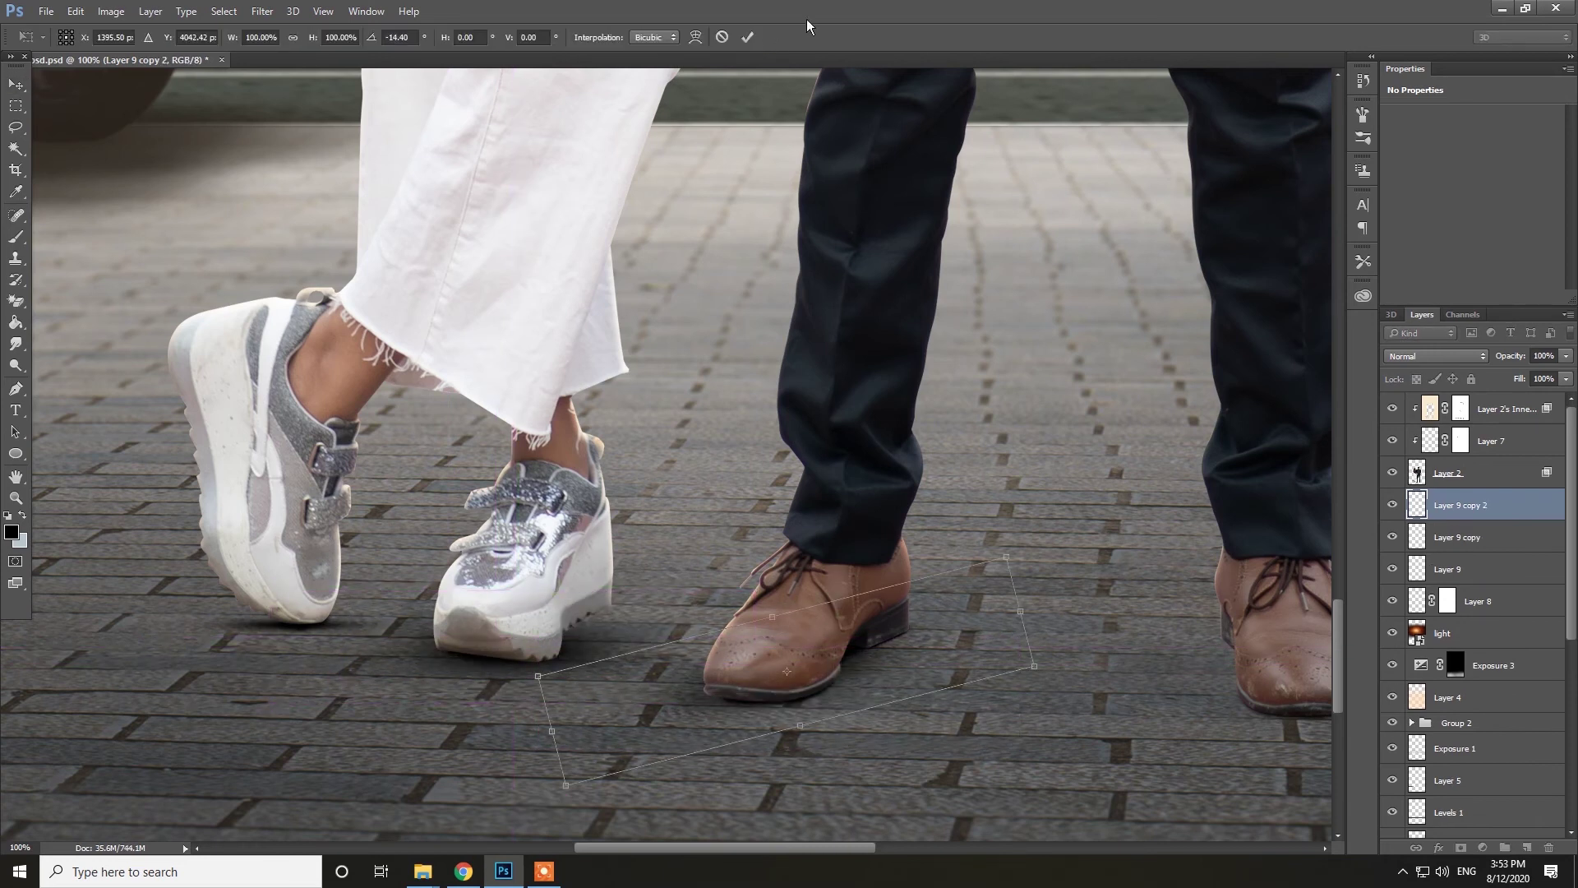
Paint faint dark shading on the ground around the shoes on new Layer 10, then mask it.
key(ctrl+0)
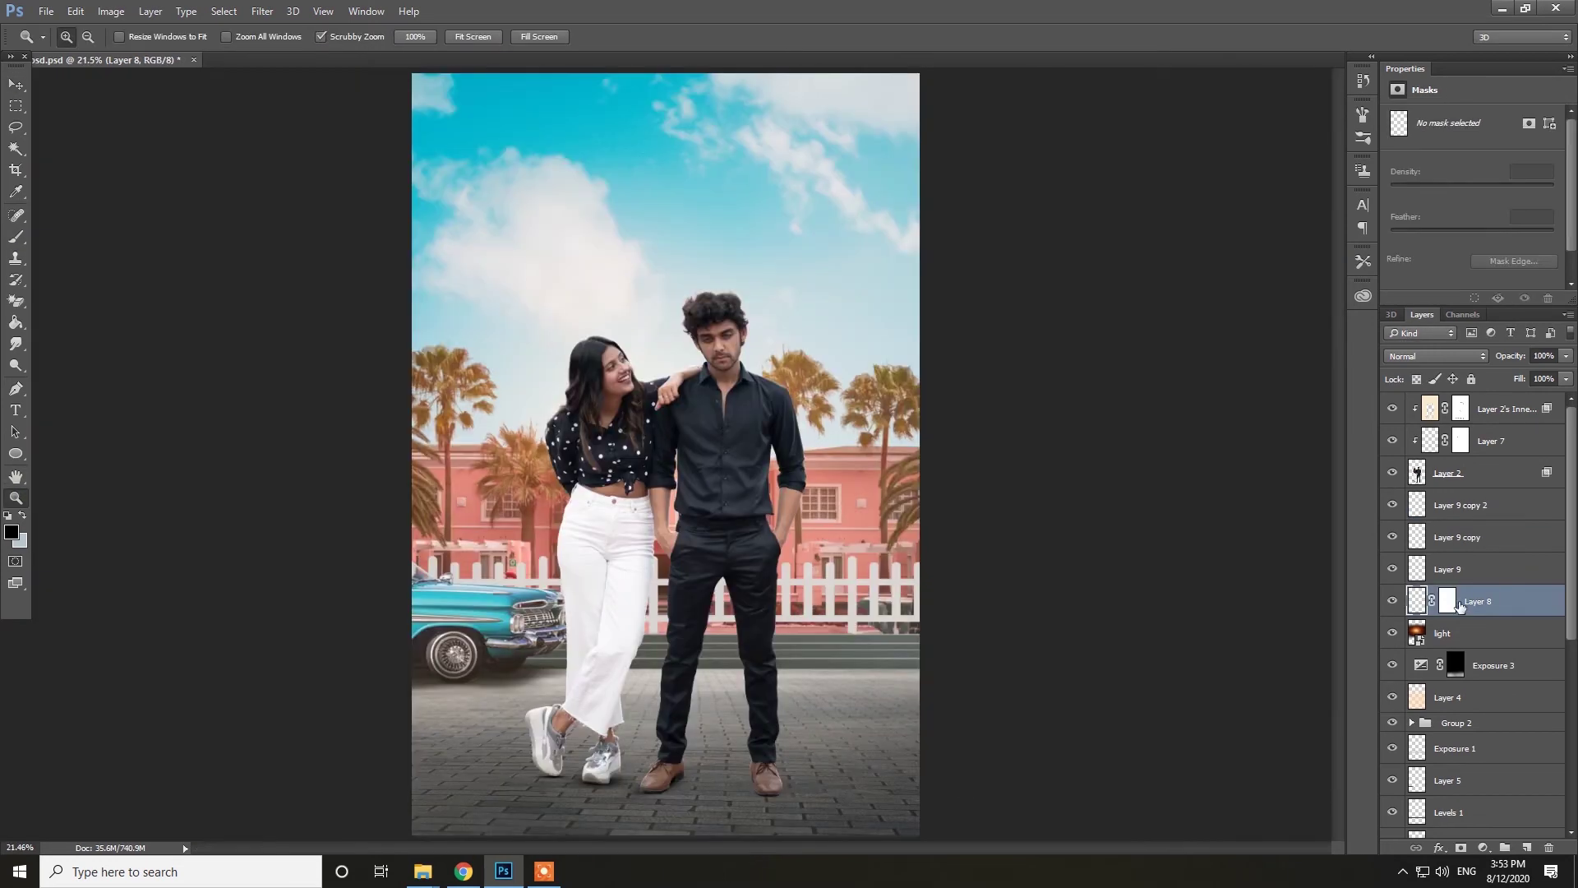
key(ctrl+shift+alt+n)
drag(741, 792, 633, 814)
key(bracketright)
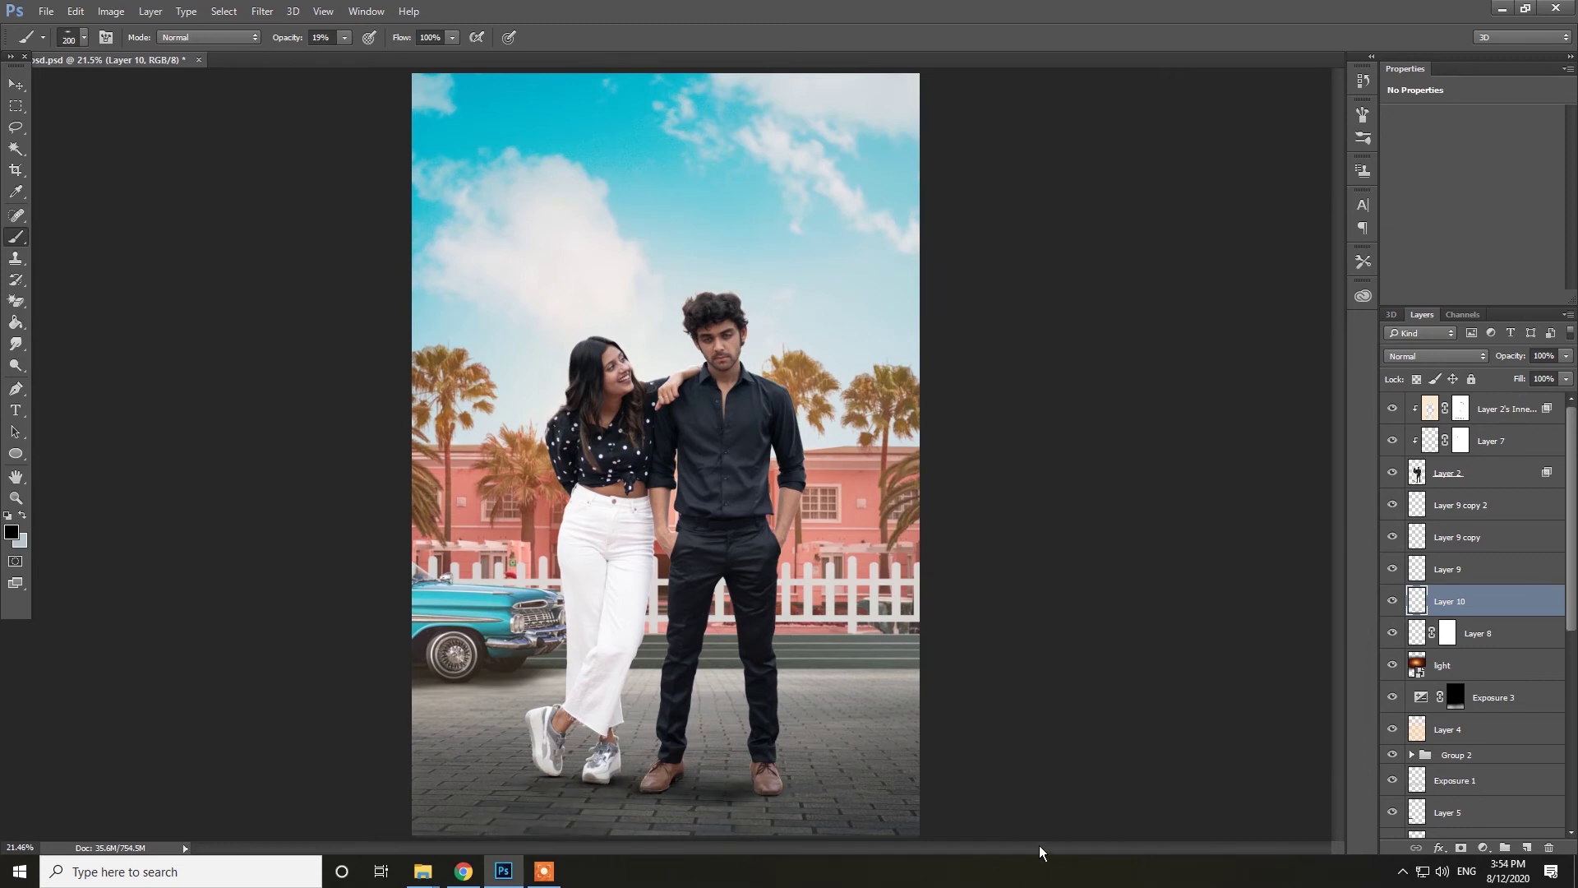
click(1461, 847)
key(bracketright)
key(bracketright)
key(bracketright)
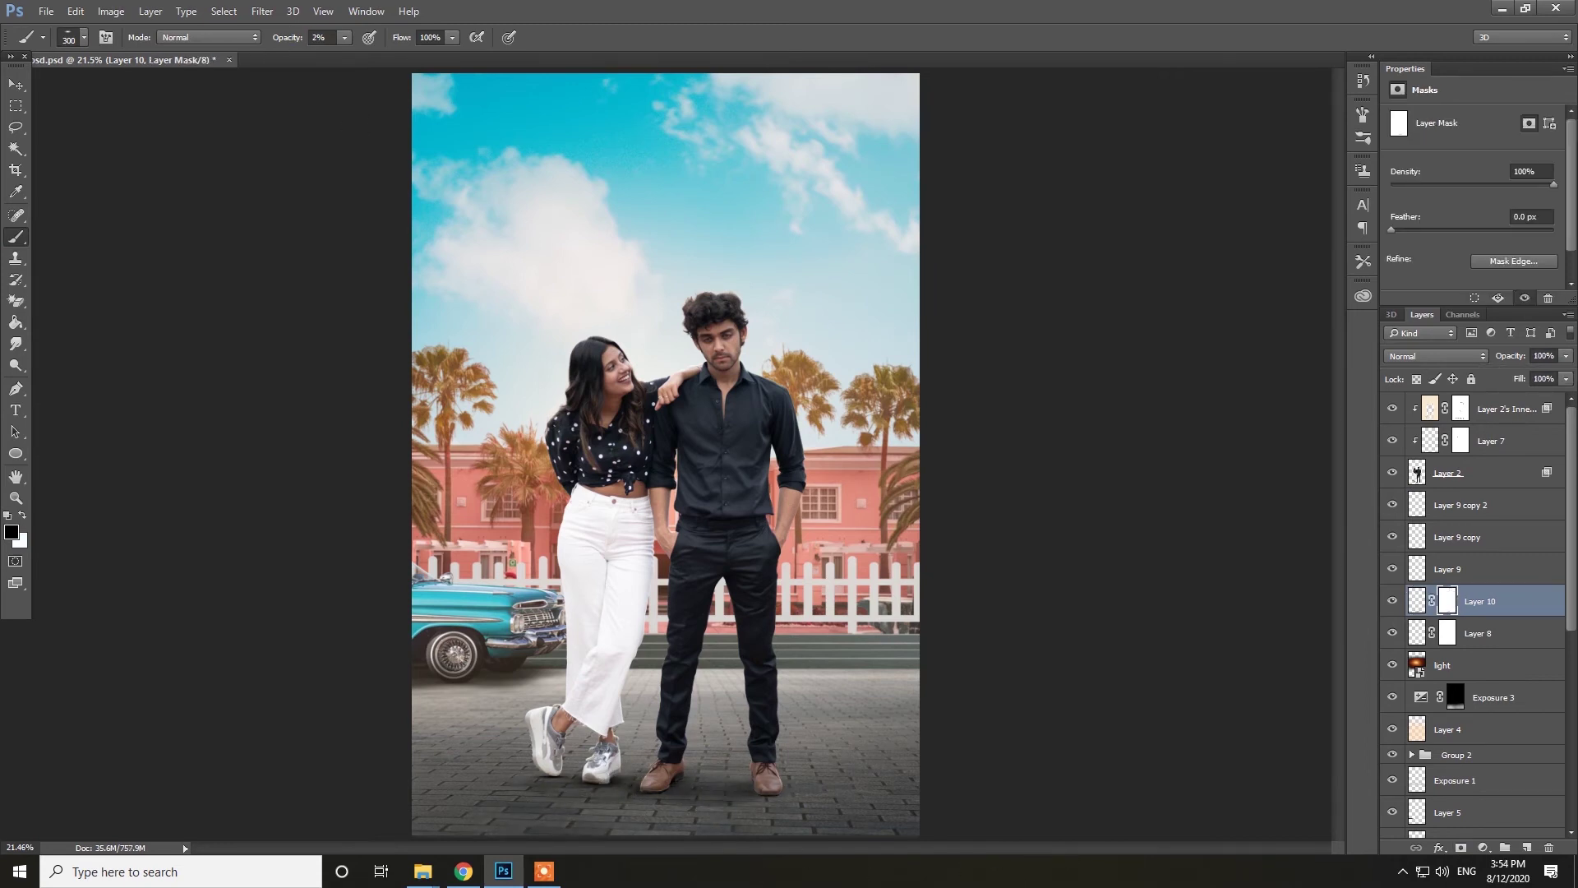
scroll(620, 776, up, 4)
key(alt+bracketleft)
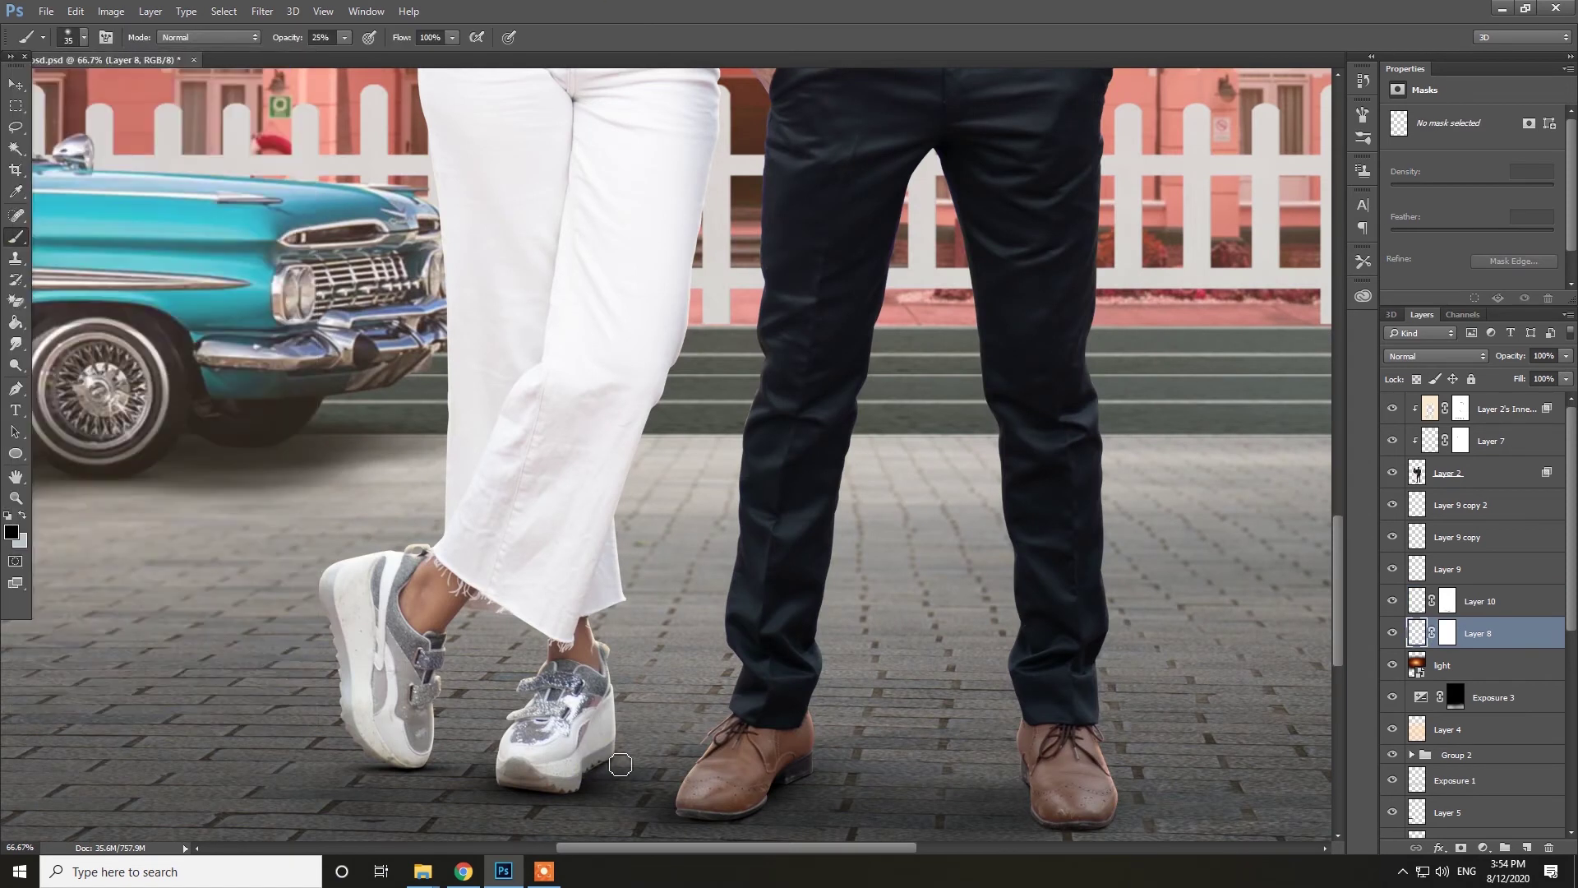
scroll(841, 789, down, 3)
scroll(627, 755, up, 1)
key(ctrl+backslash)
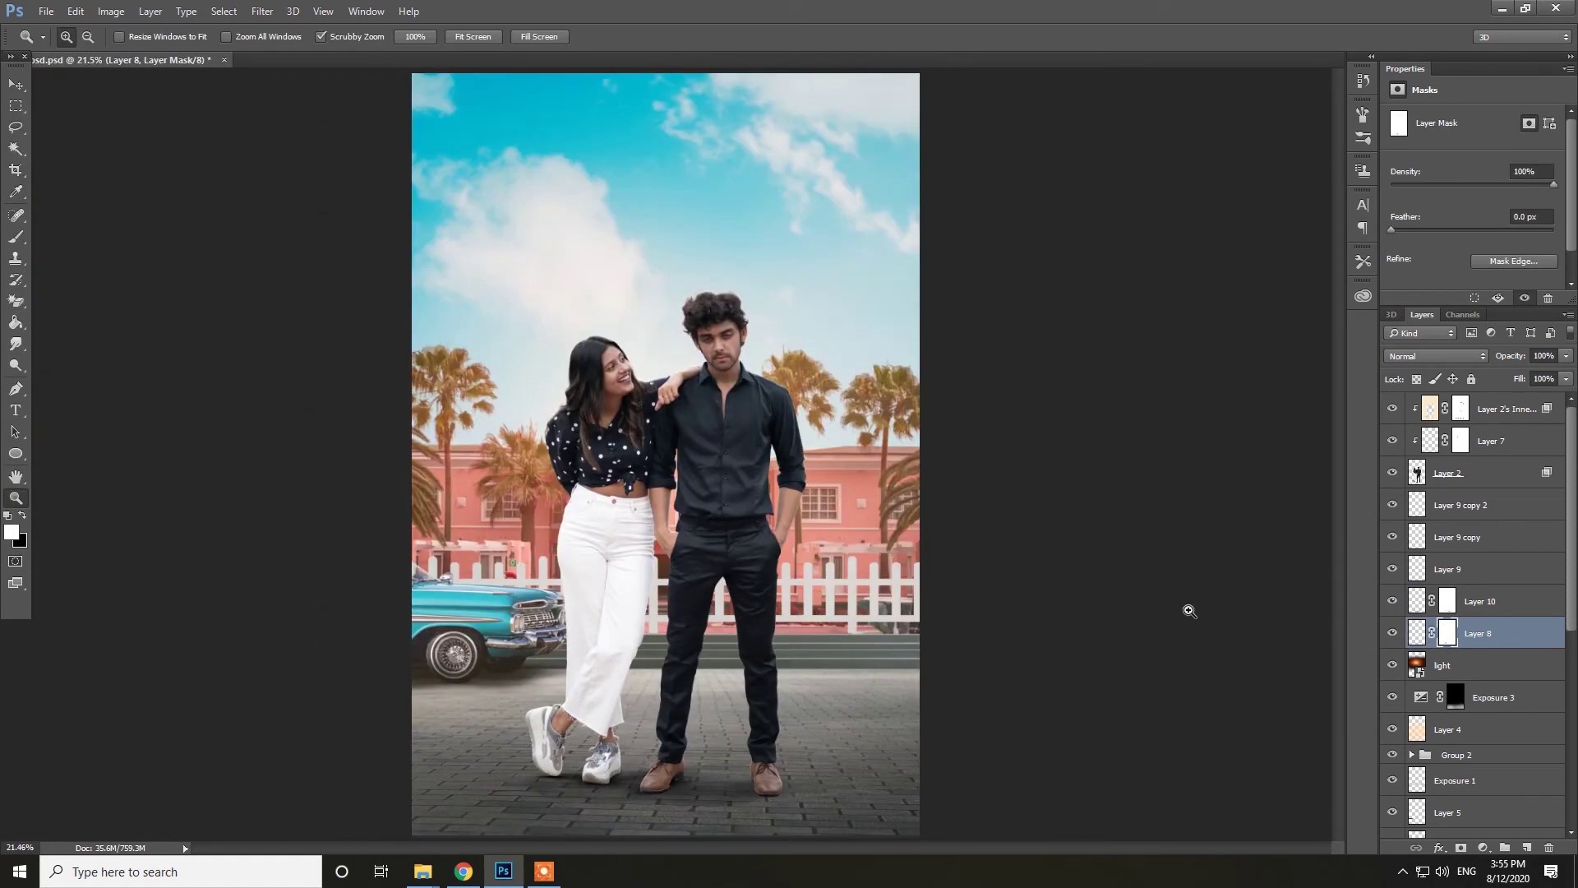
Darken the couple with a -0.94 Exposure adjustment and stamp everything into one layer.
click(1484, 848)
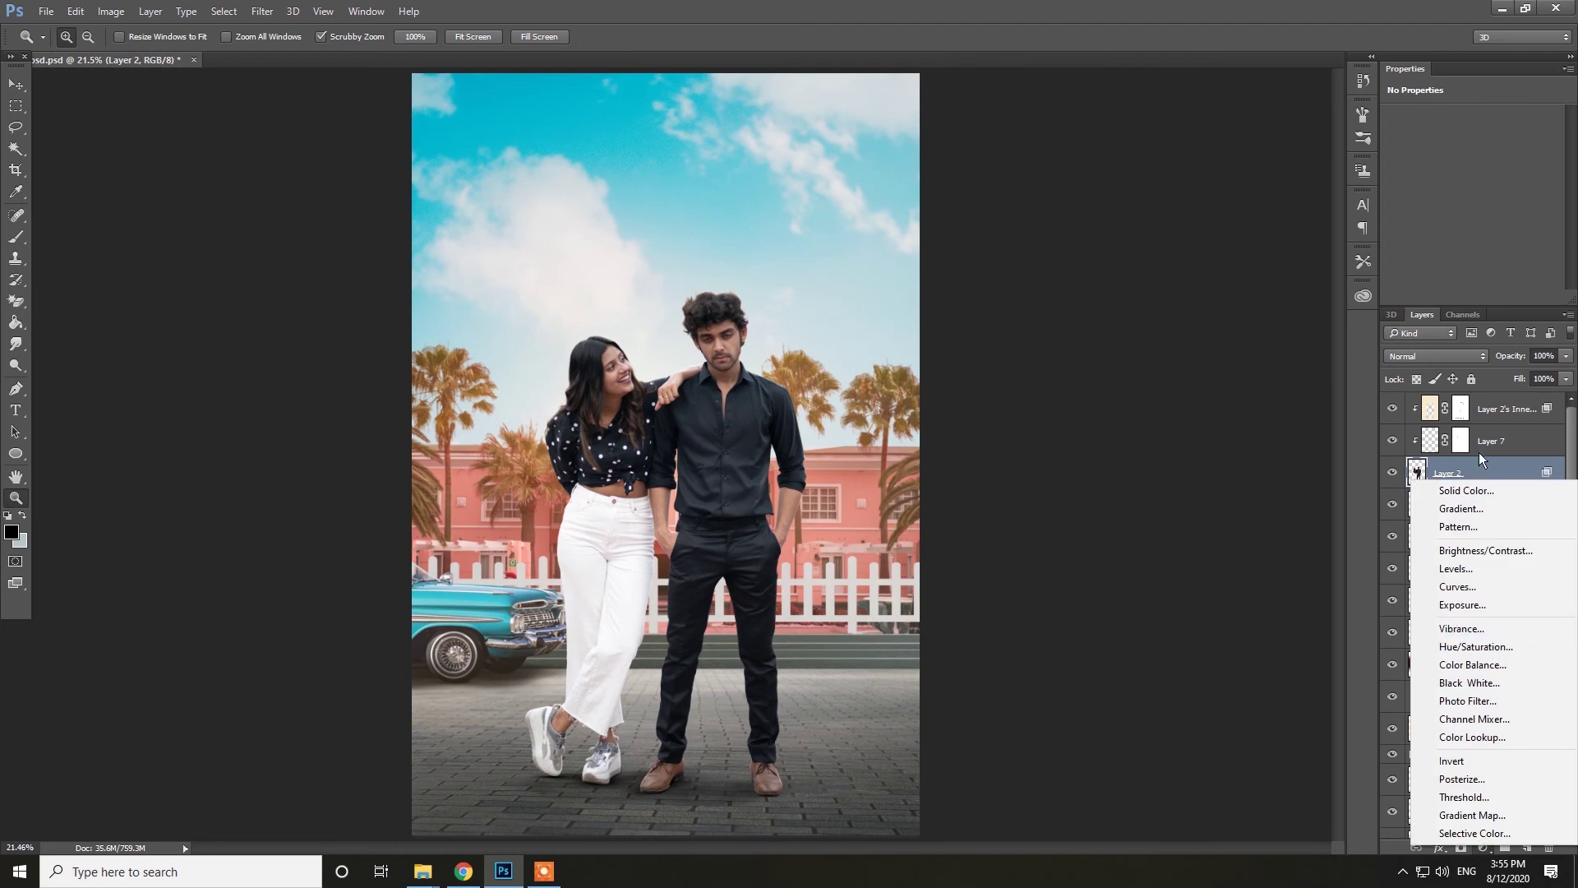
click(1472, 631)
drag(1471, 161, 1460, 161)
key(ctrl+alt+e)
Lower highlights to -43 in Camera Raw on the stamped copy, revealing it only on the trousers.
click(262, 10)
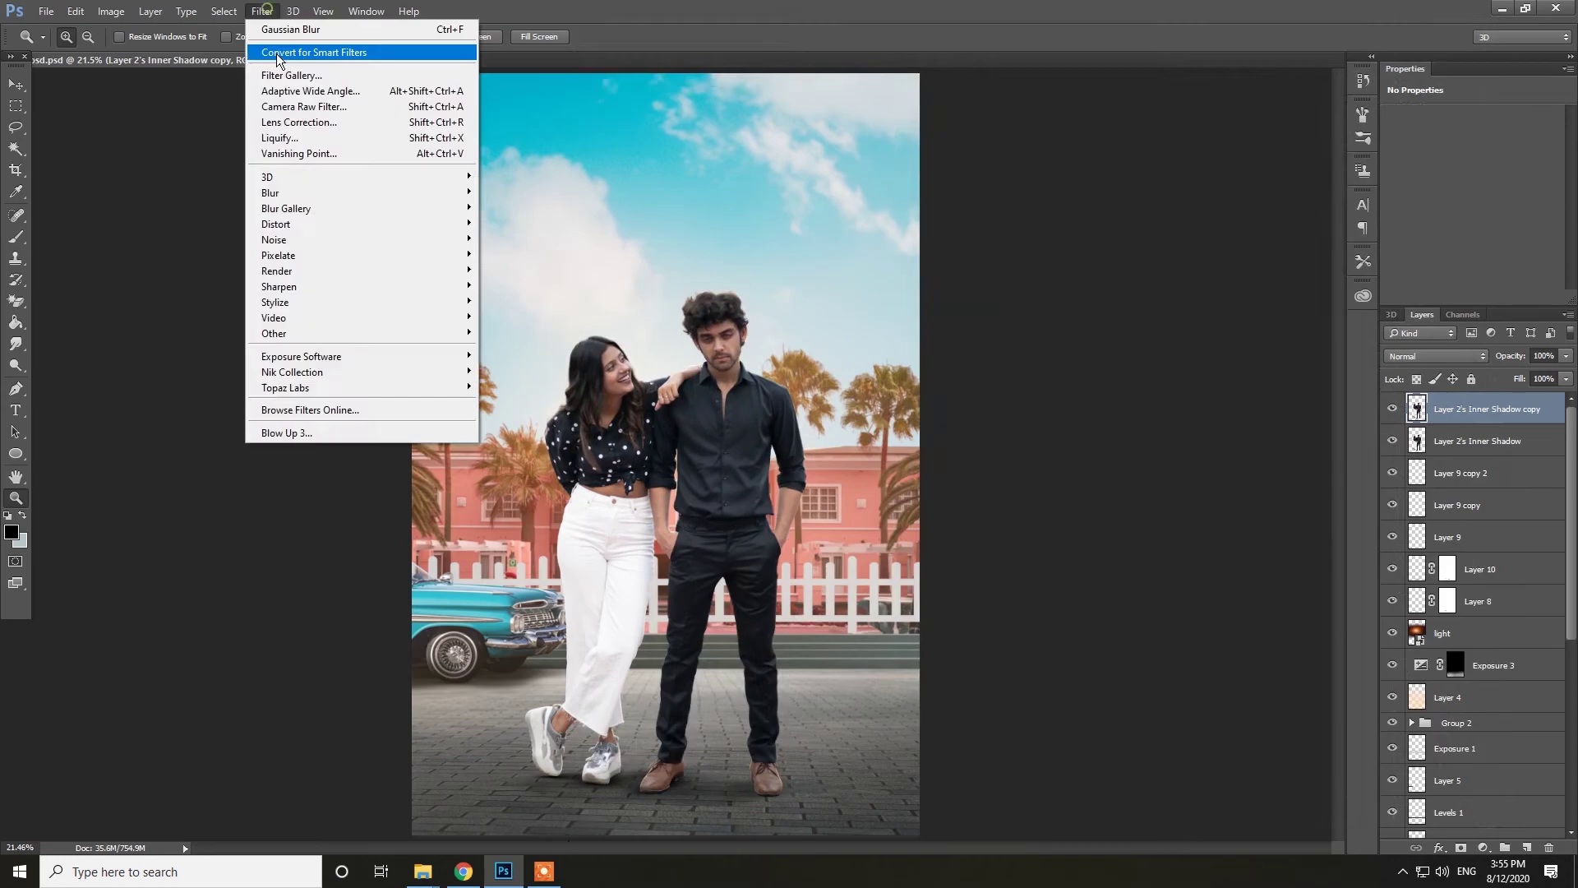
click(312, 104)
drag(1395, 445, 1355, 445)
key(Return)
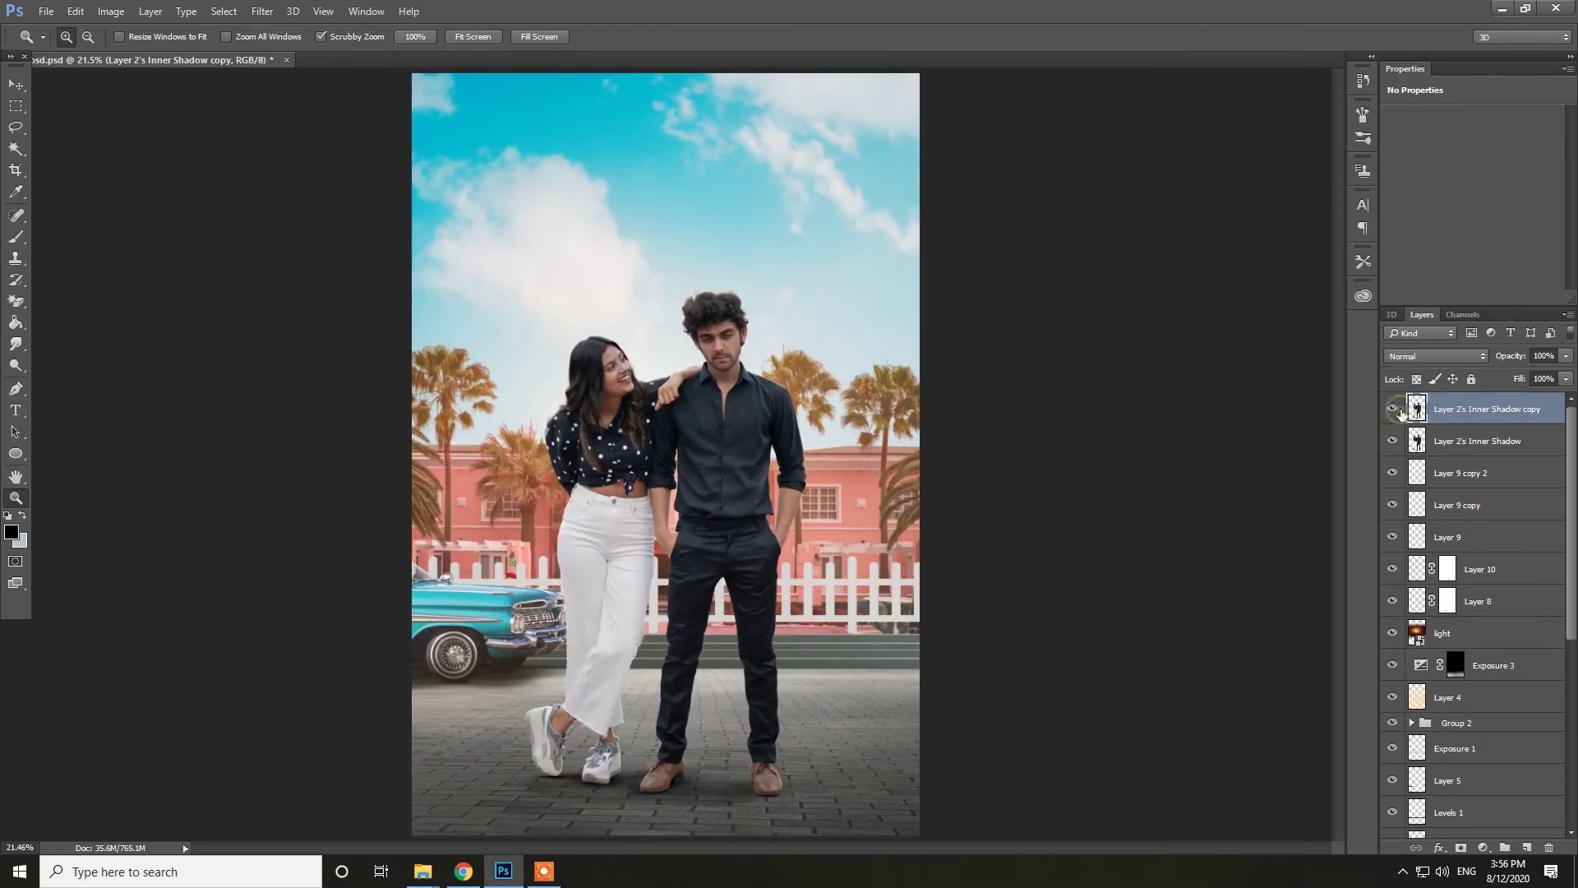
alt+click(1461, 848)
key(b)
key(x)
drag(608, 699, 651, 546)
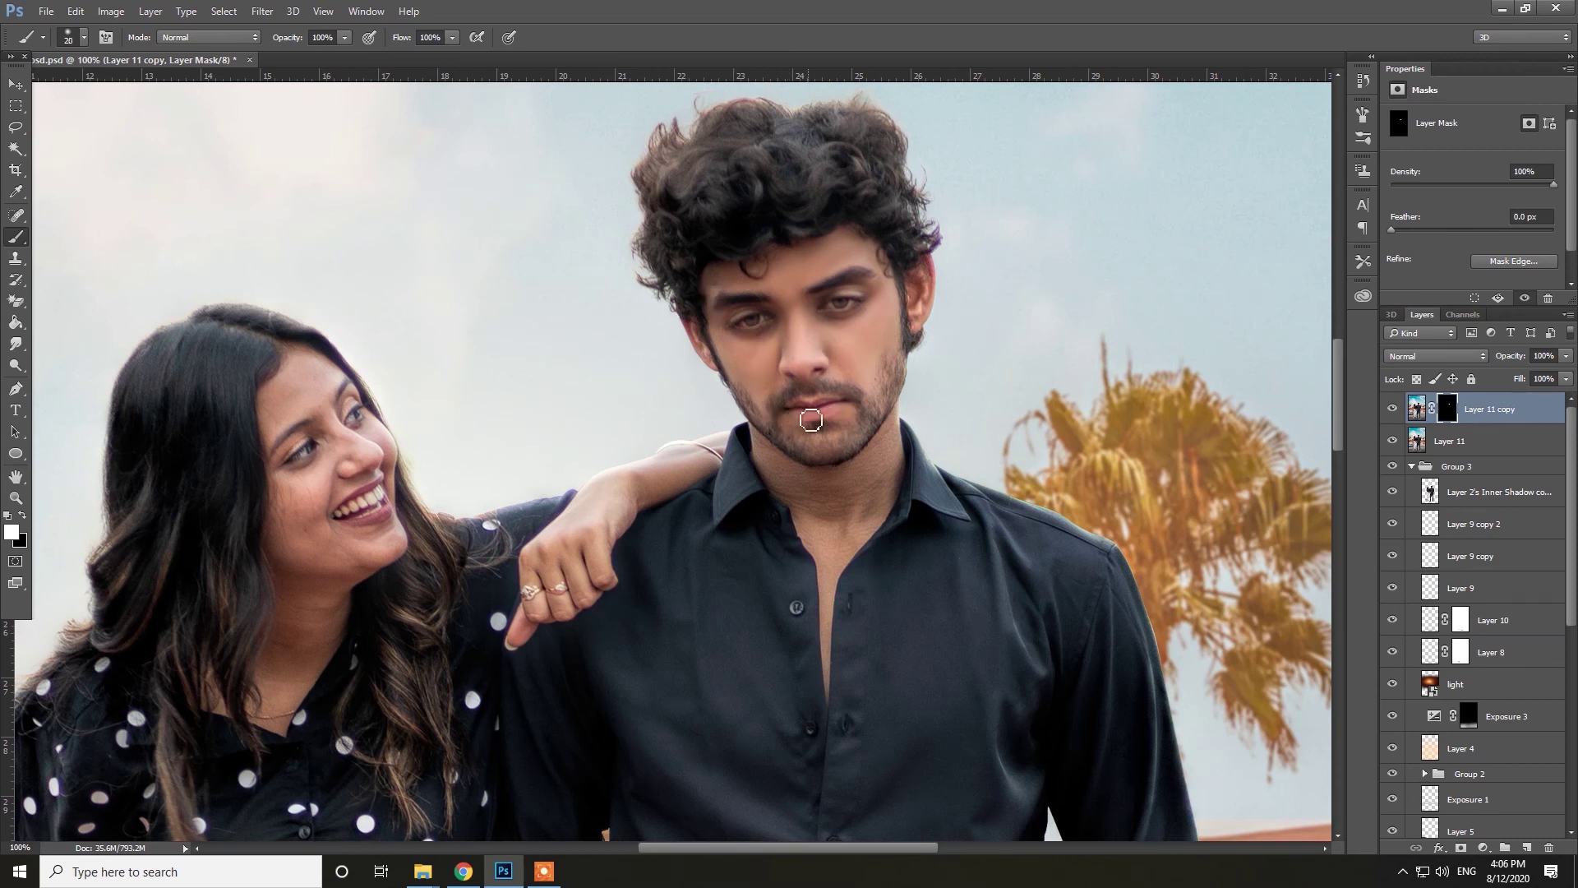
Paint Layer 11 copy's mask white over the couple's faces, necks and arms, checking coverage with the red overlay.
key(backslash)
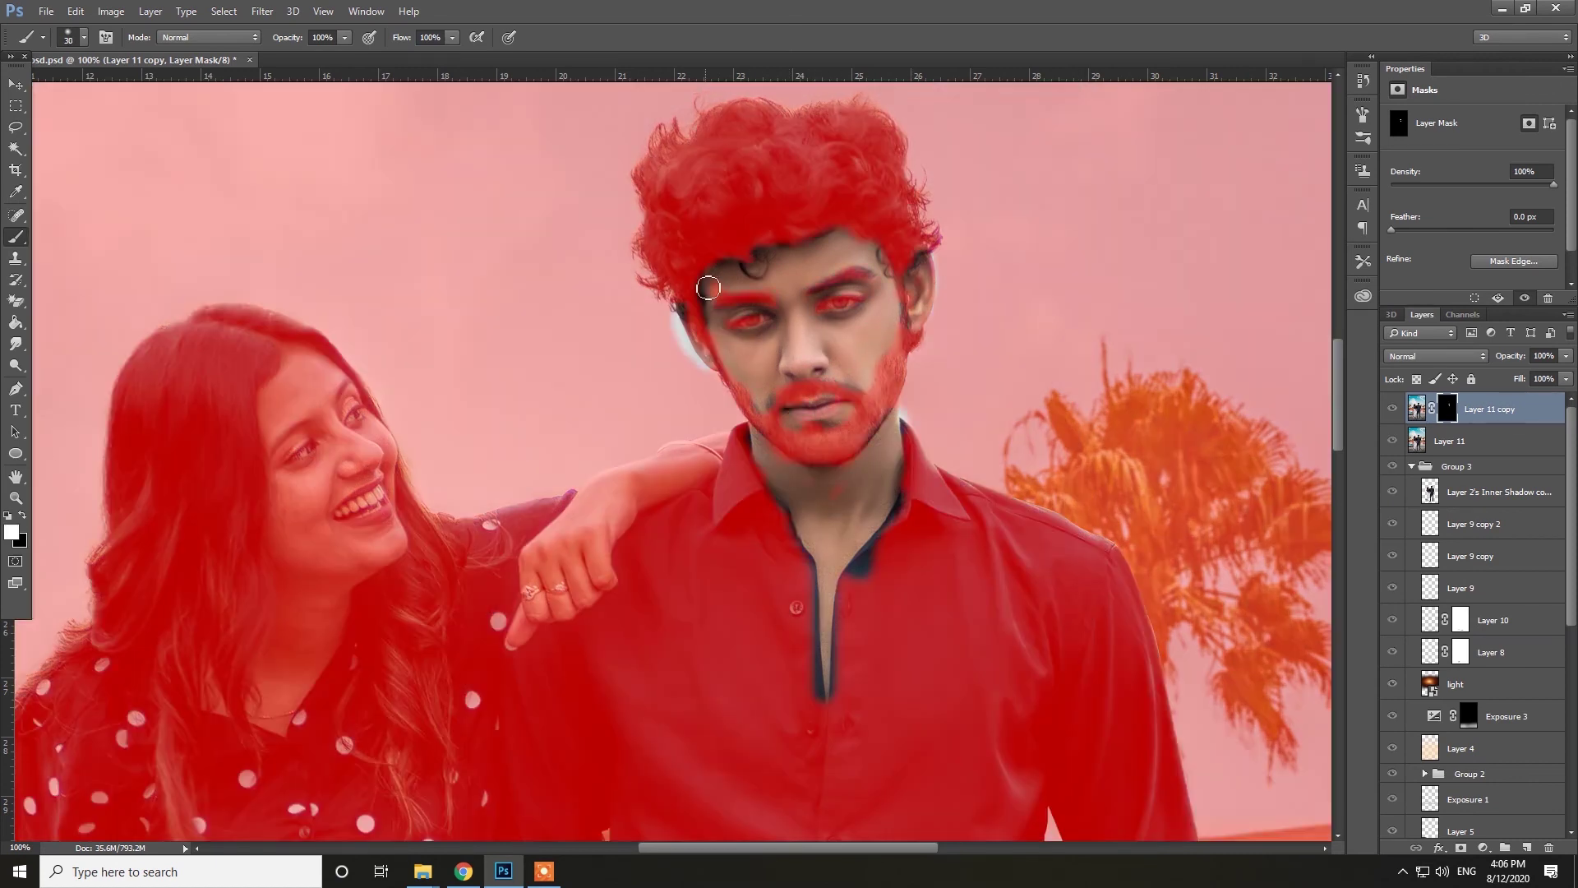
key(bracketright)
drag(546, 554, 553, 571)
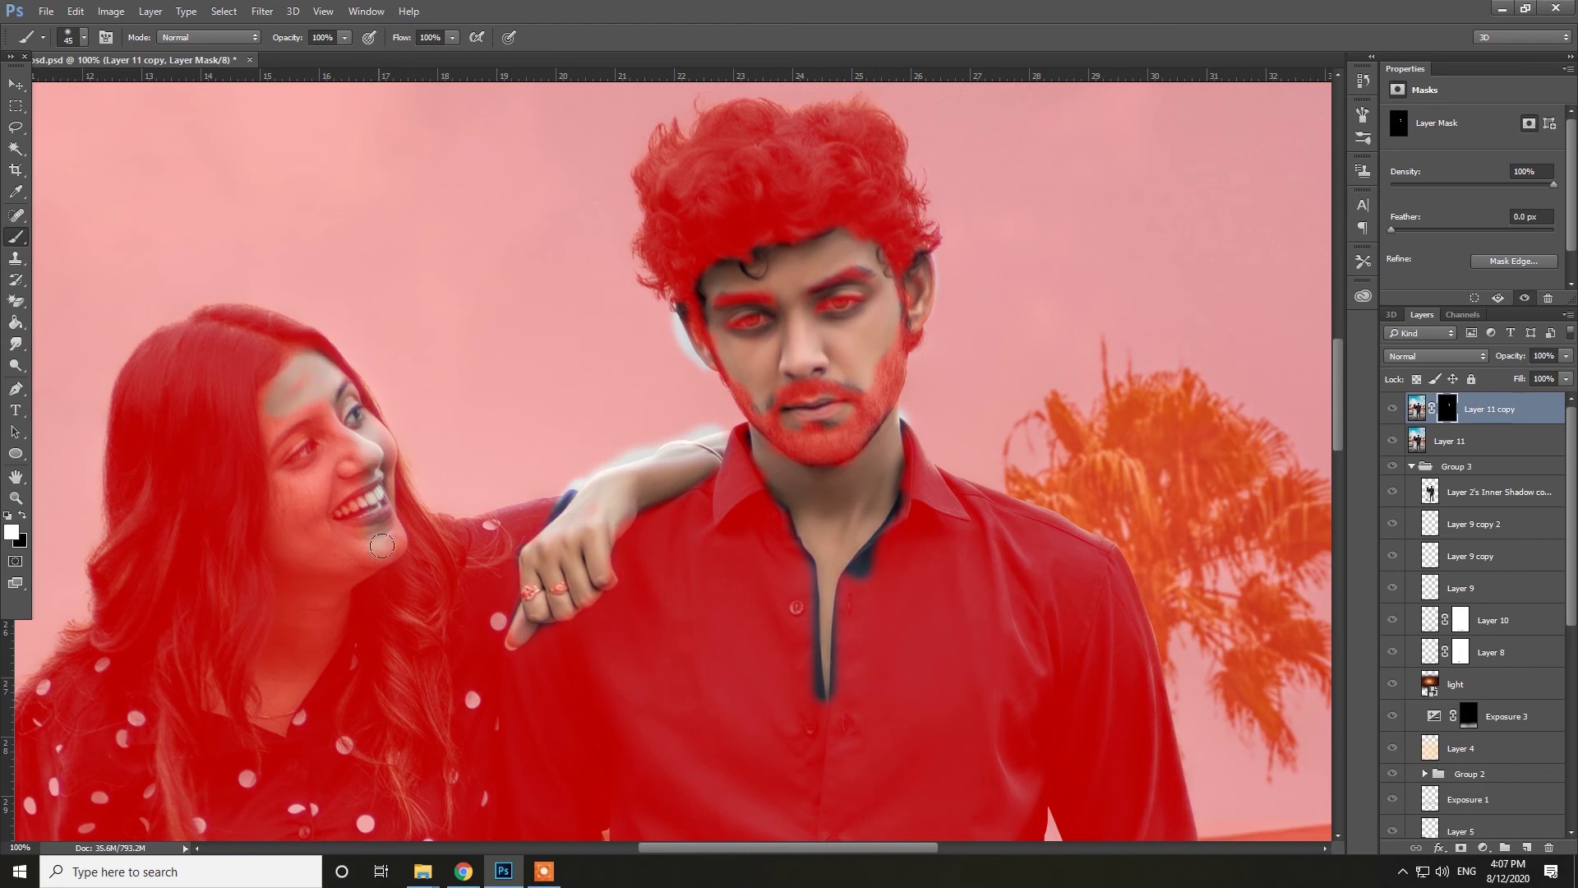
drag(381, 545, 297, 640)
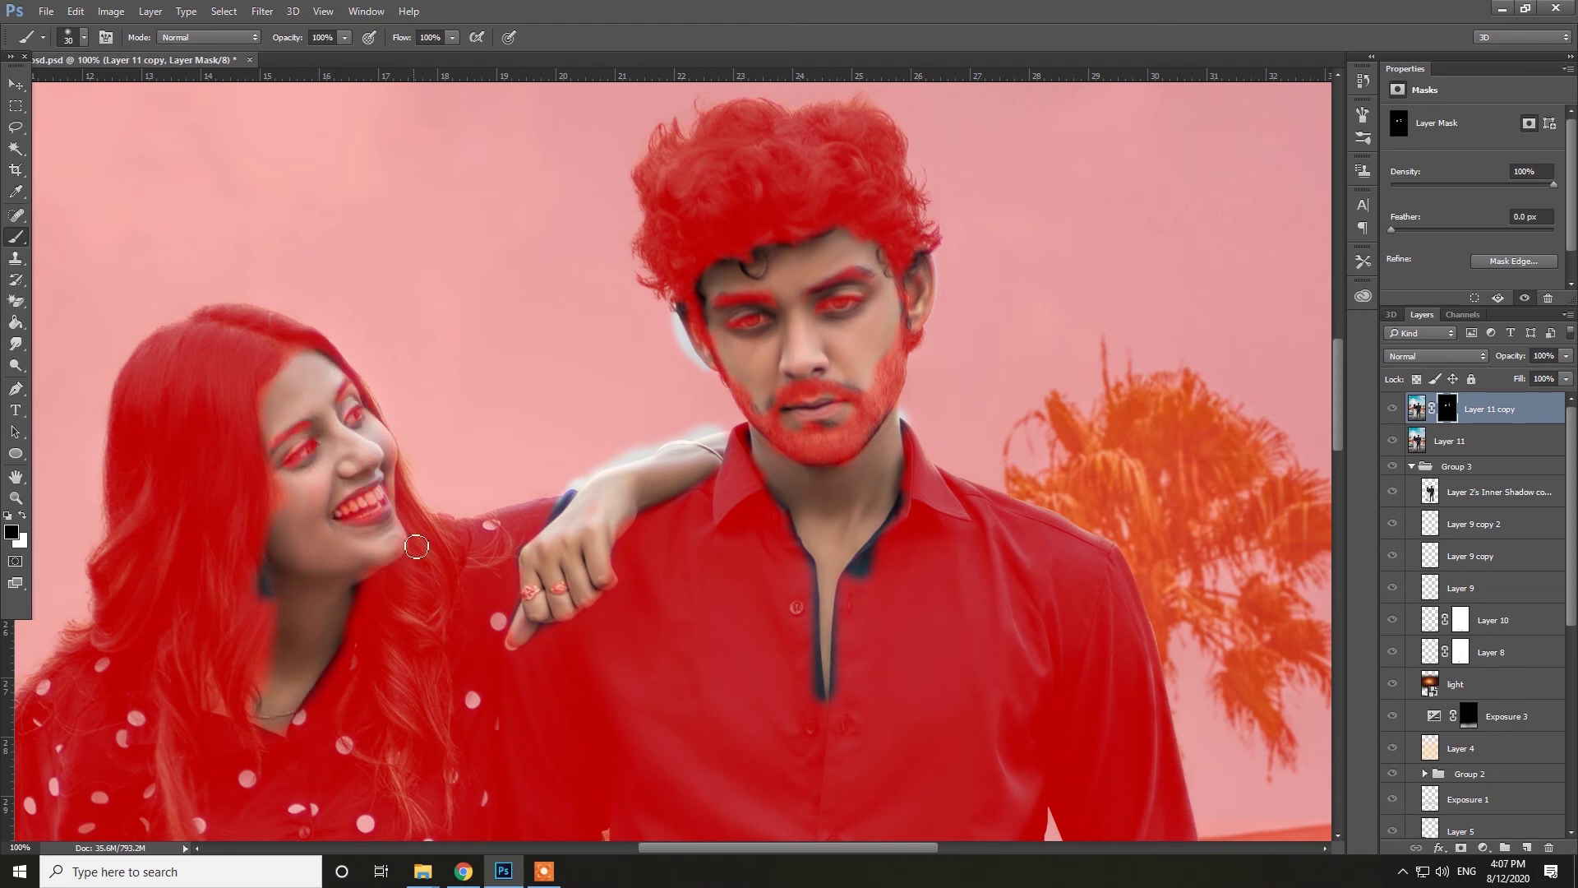
key(backslash)
key(x)
scroll(354, 469, down, 5)
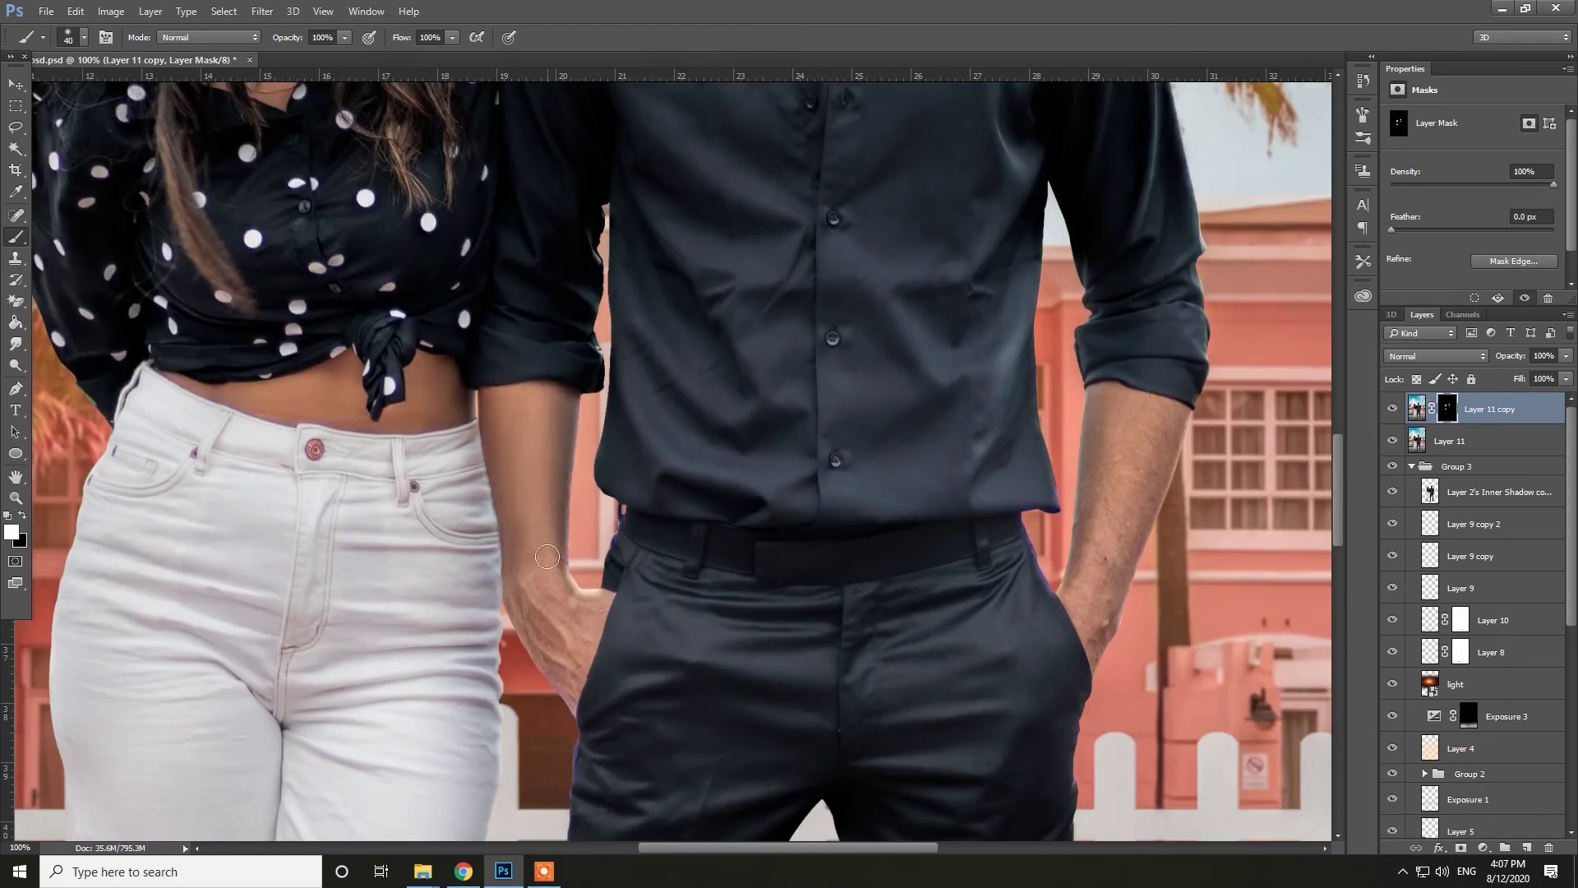
scroll(1134, 441, down, 5)
scroll(1134, 442, down, 5)
key(backslash)
key(backslash)
key(z)
key(ctrl+minus)
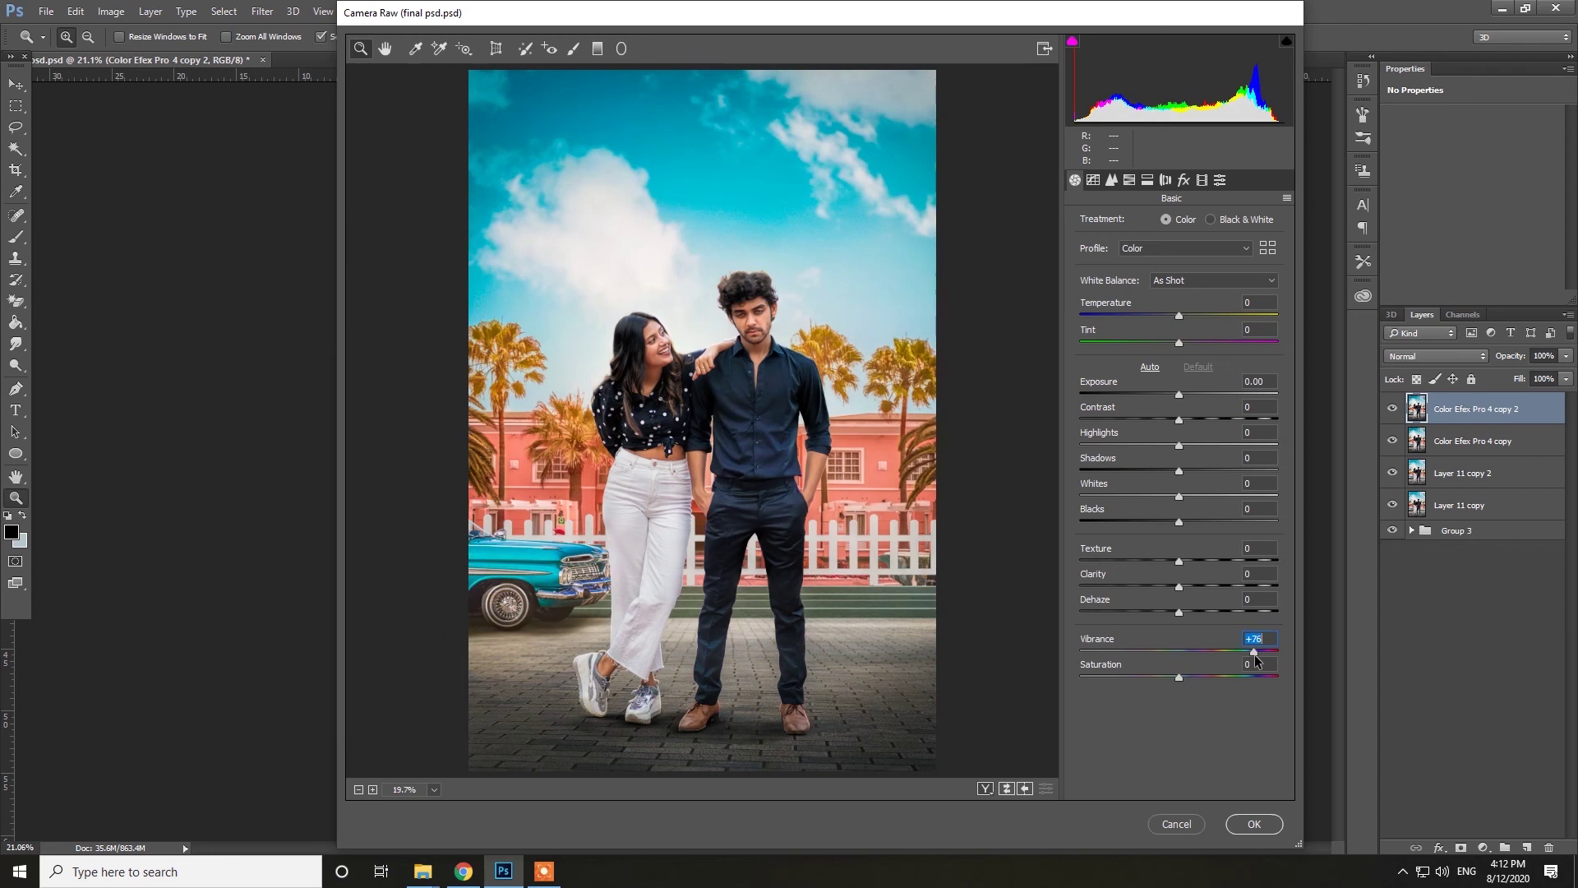
Apply the Camera Raw vibrance boost, then add and merge a partial-strength Crisp_Warm Color Lookup.
key(Return)
click(1484, 846)
click(1473, 737)
click(1505, 119)
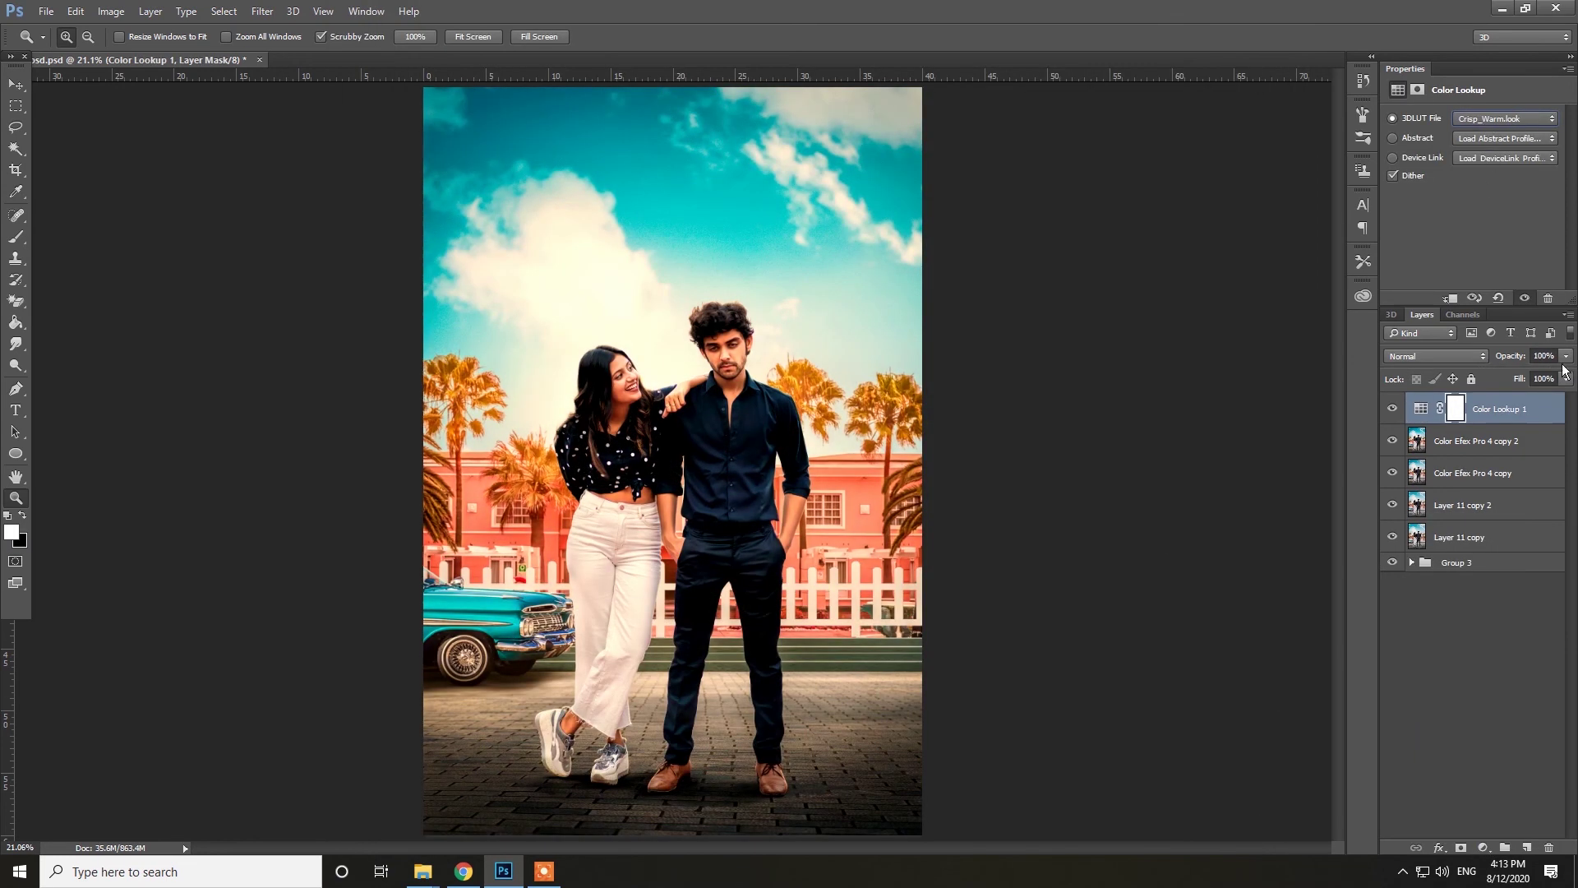
drag(1566, 355, 1463, 372)
key(ctrl+e)
Add a second Color Lookup and a Gradient Map, merging each into the image.
click(1506, 119)
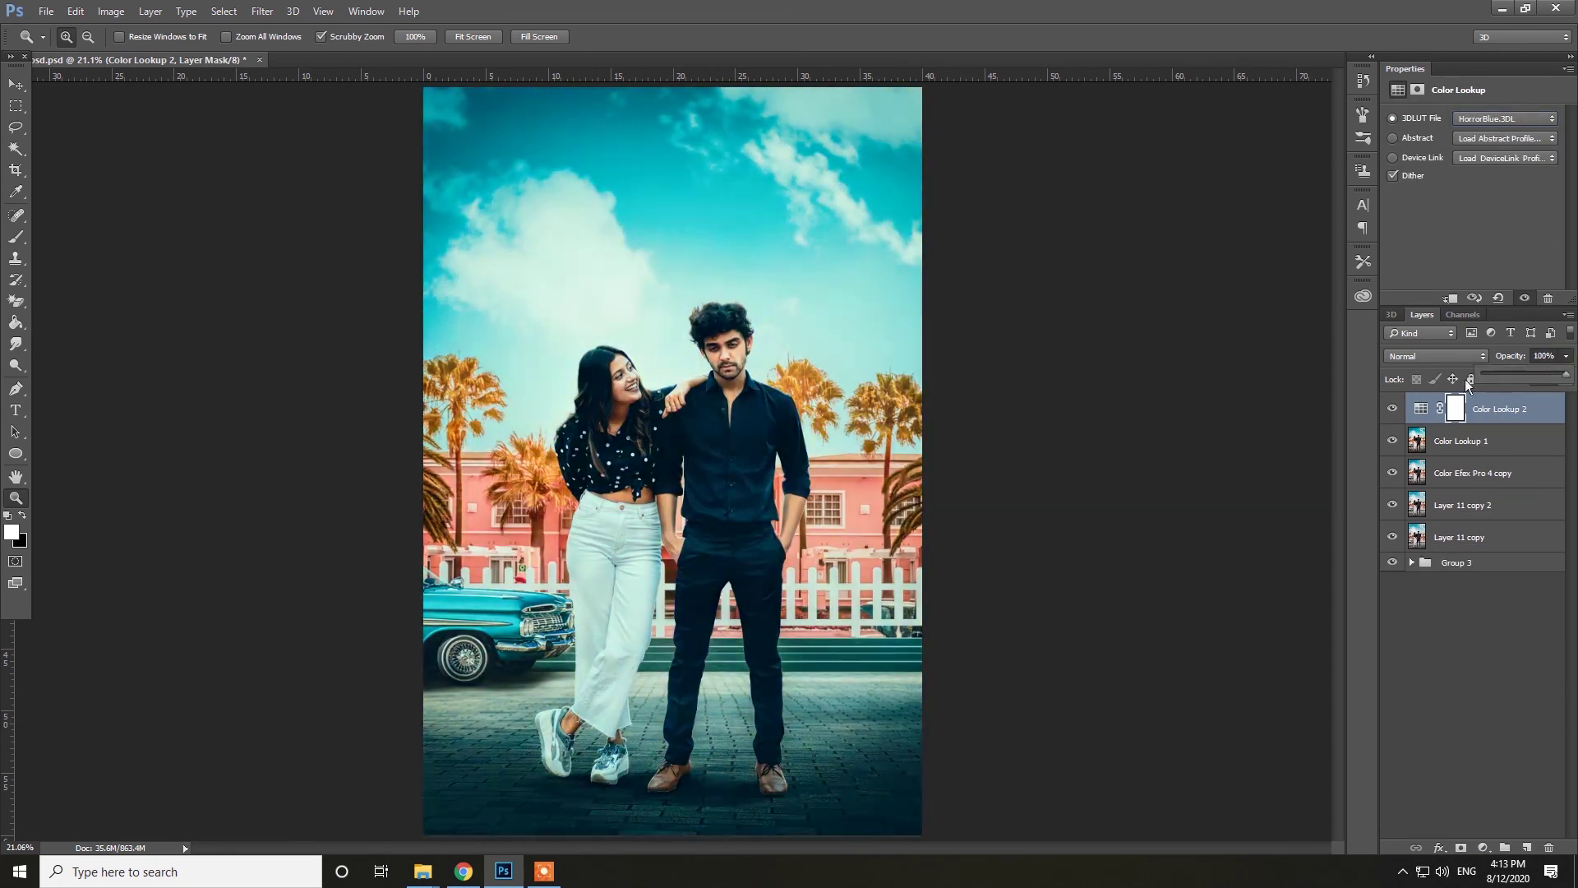
key(ctrl+e)
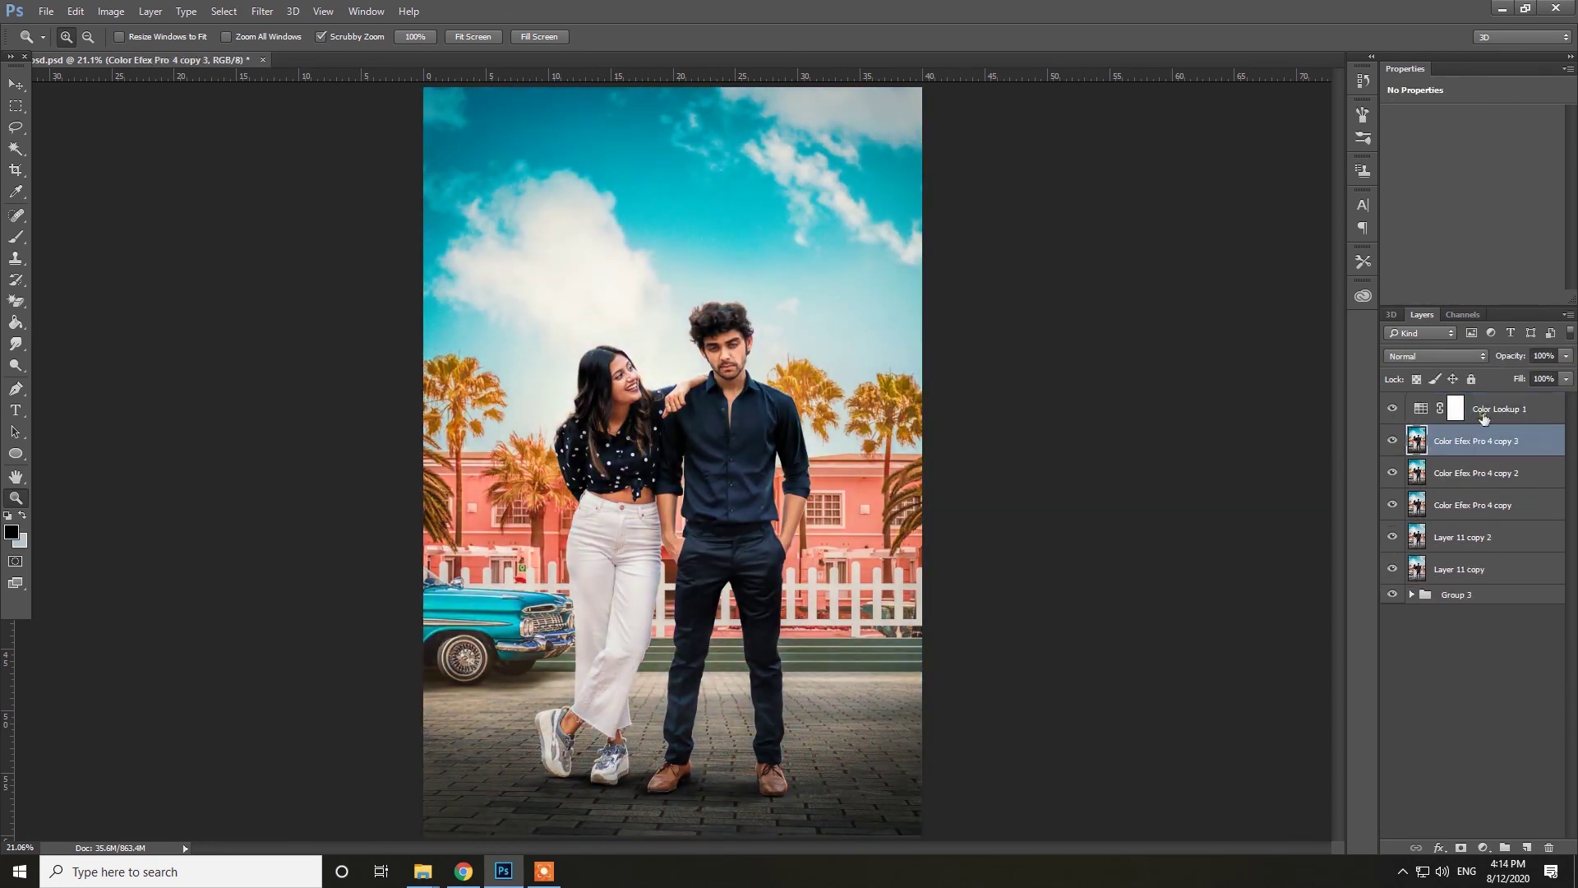
click(1484, 847)
click(1468, 815)
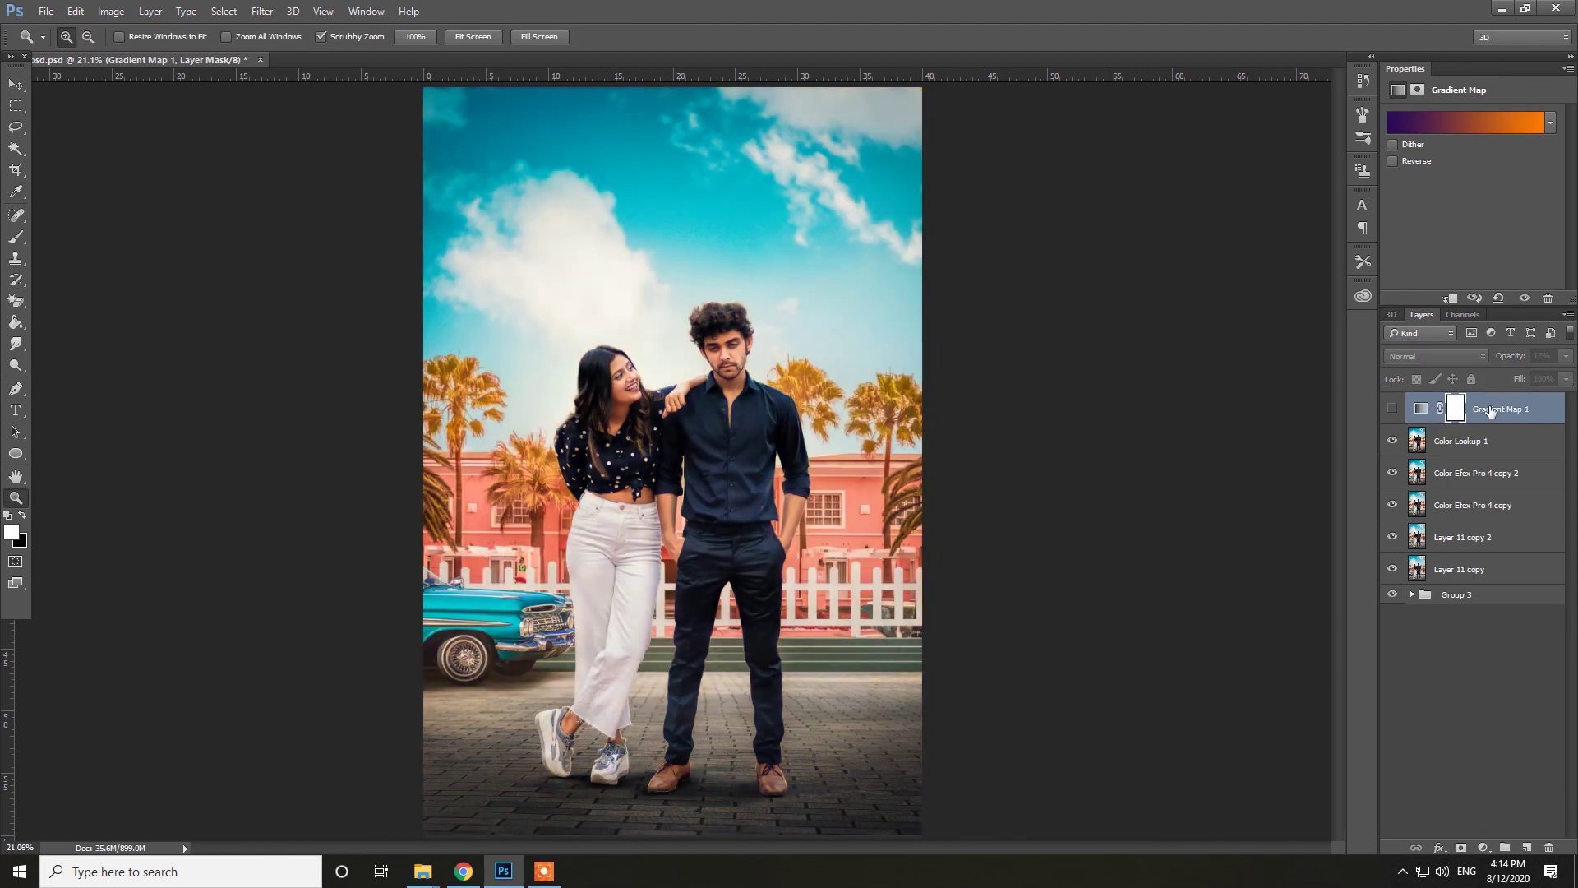
key(ctrl+e)
Apply another Camera Raw pass, then add a Red-channel Curves adjustment and merge it.
key(ctrl+shift+a)
key(Return)
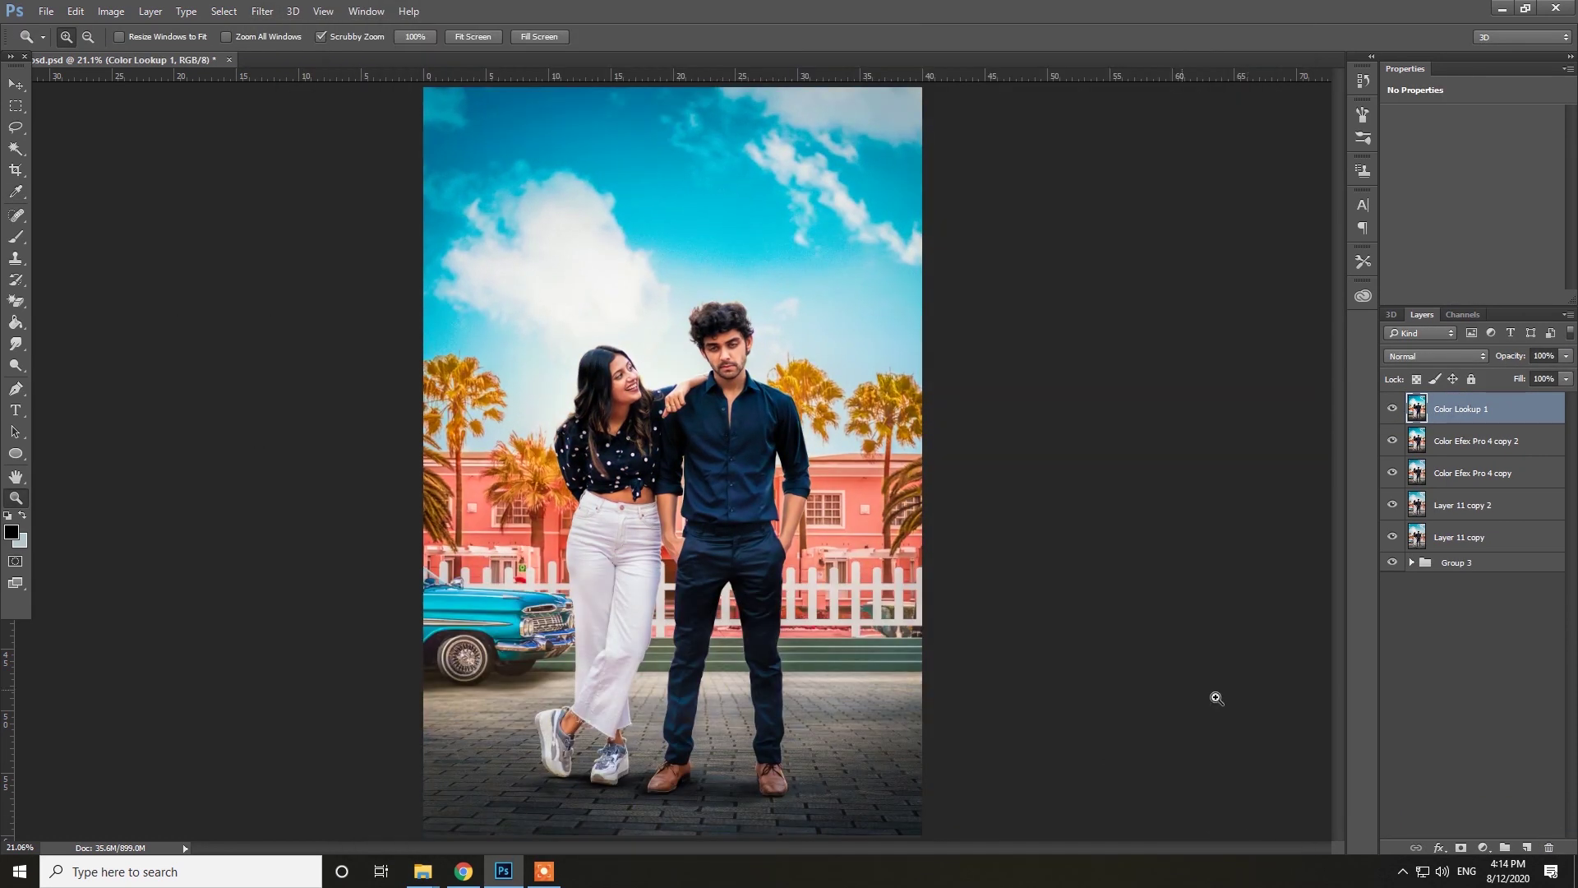
click(1483, 847)
click(1447, 587)
click(1463, 139)
click(1427, 163)
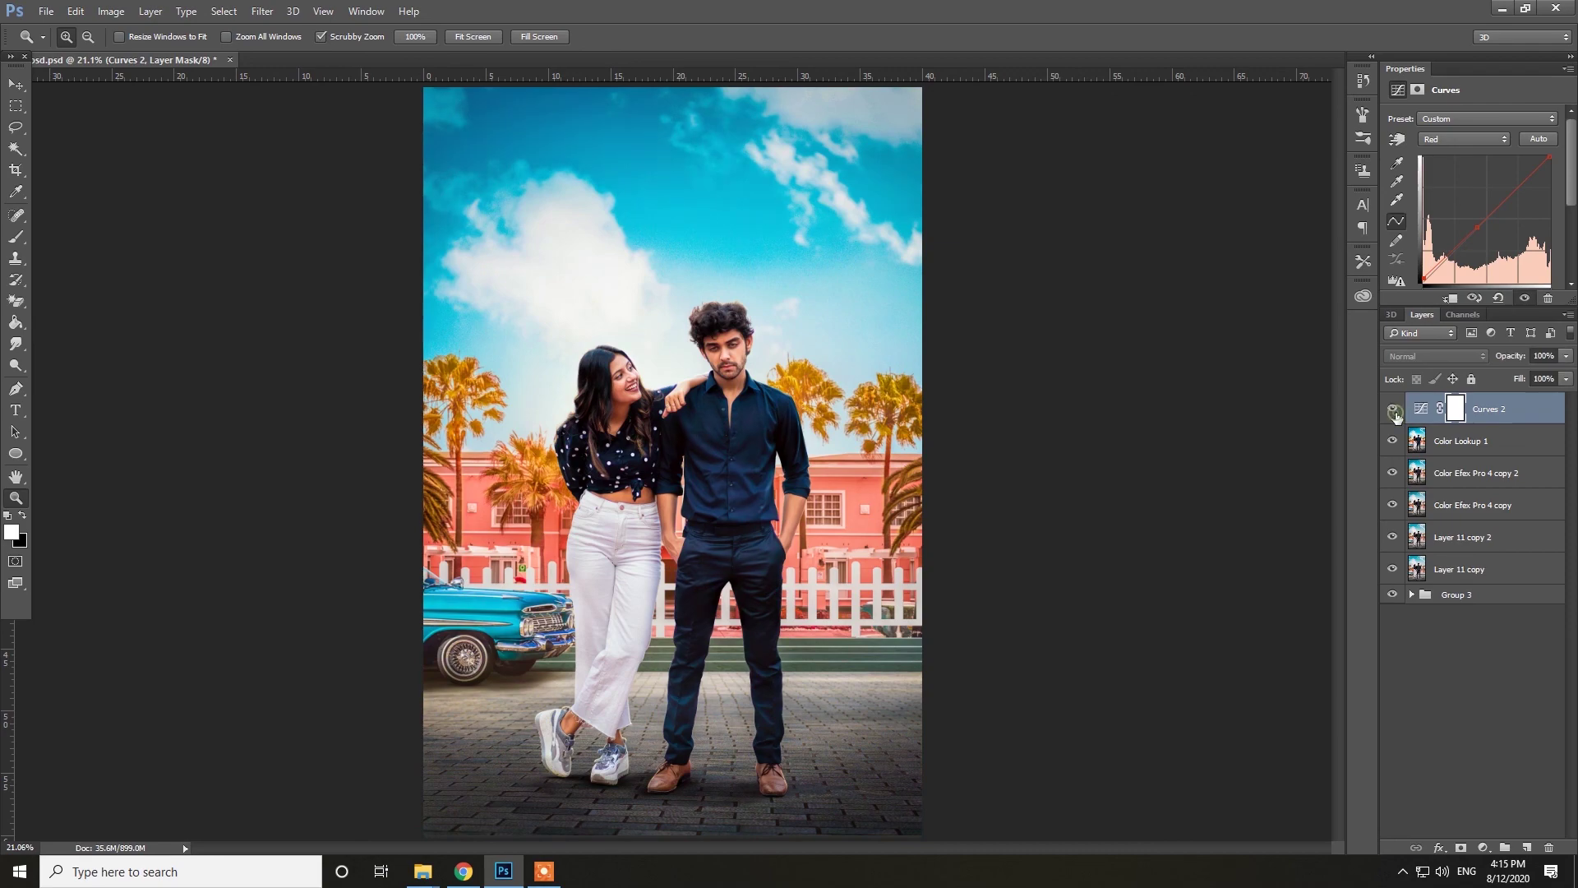
key(ctrl+e)
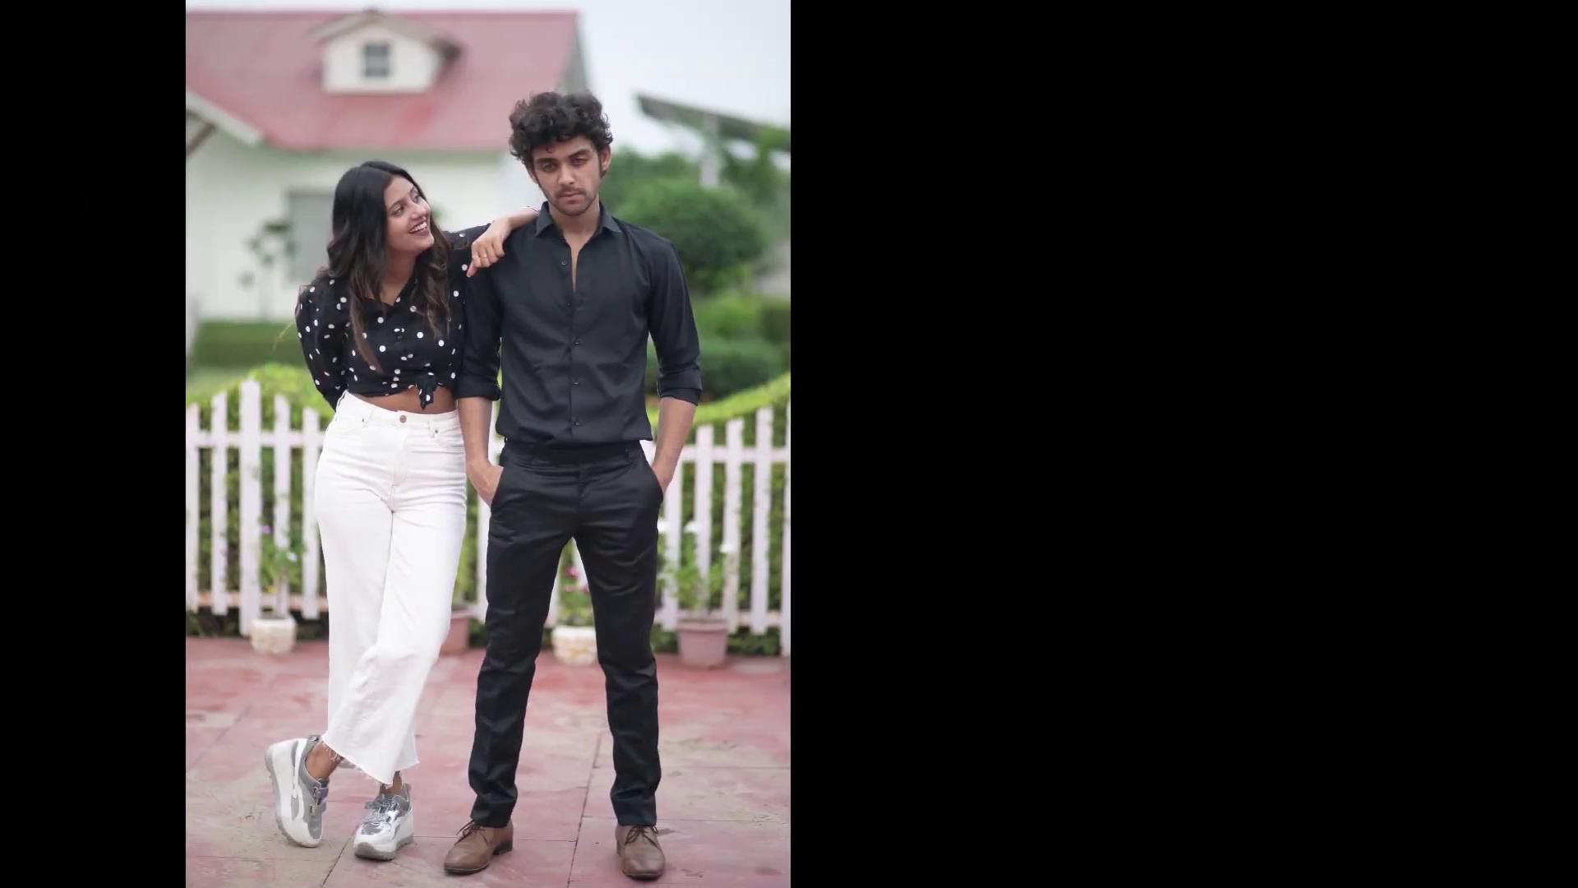